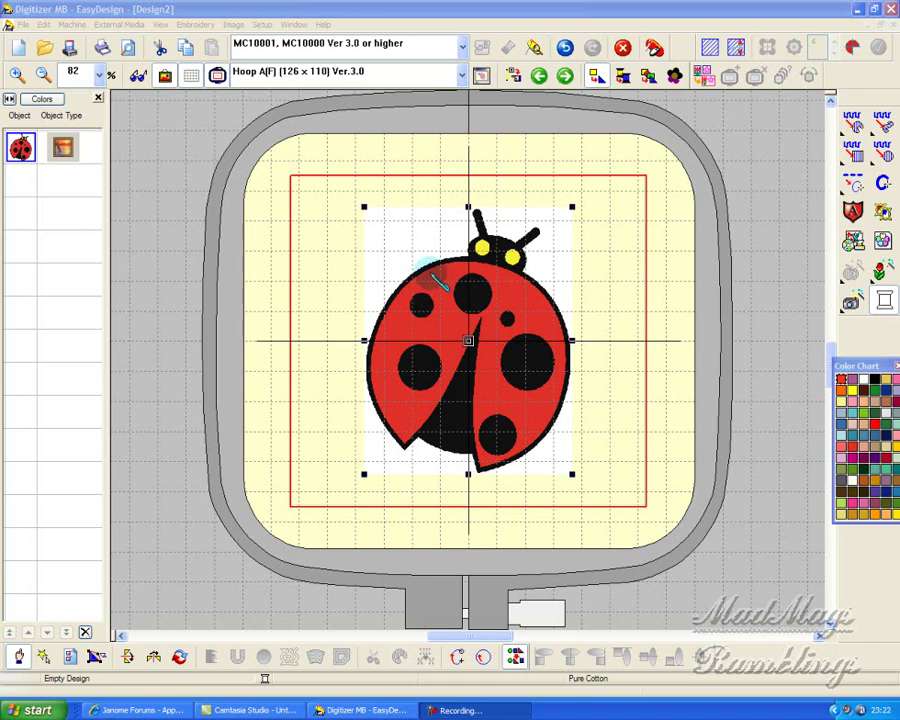
Zoom the ladybug design view in from 82% to 165%
{"action": "left_click", "coordinate": [17, 75]}
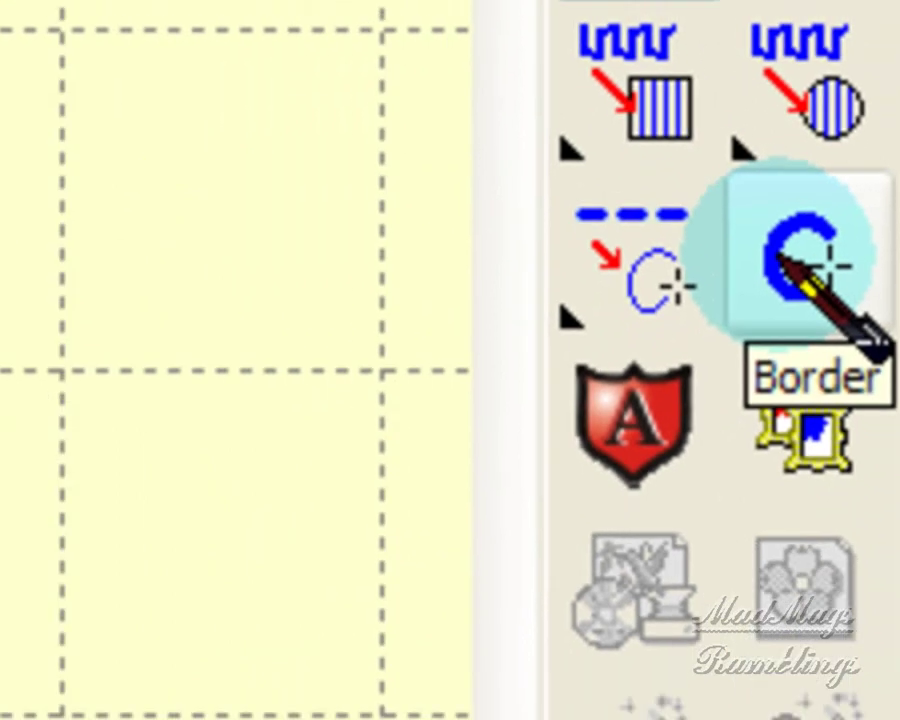
Digitize the left antenna as a satin border line from its tip to its base
{"action": "left_click", "coordinate": [805, 258]}
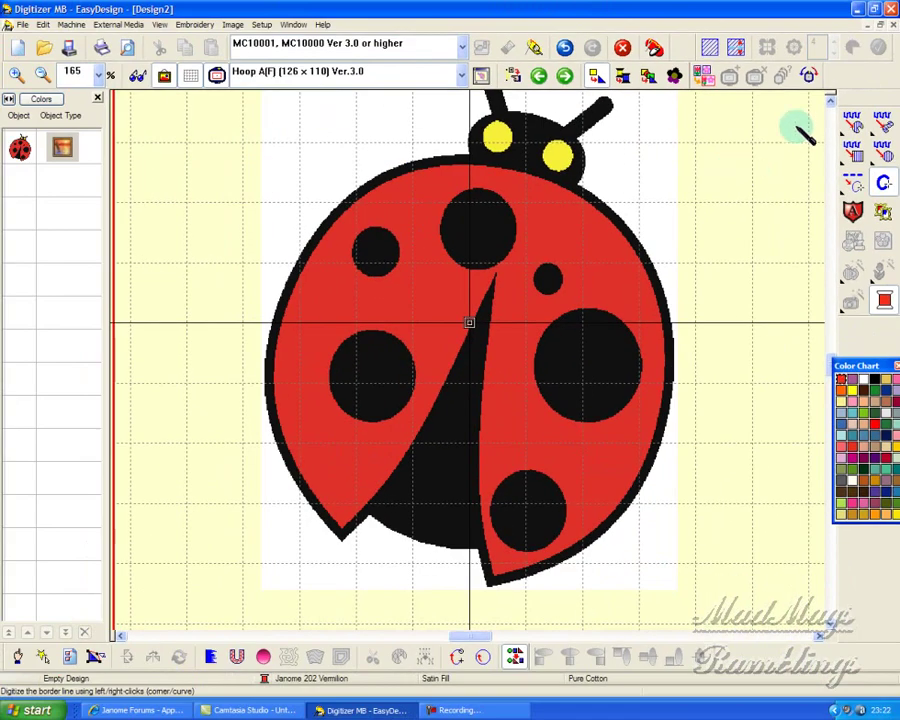
{"action": "scroll", "coordinate": [800, 120], "scroll_direction": "up", "scroll_amount": 1}
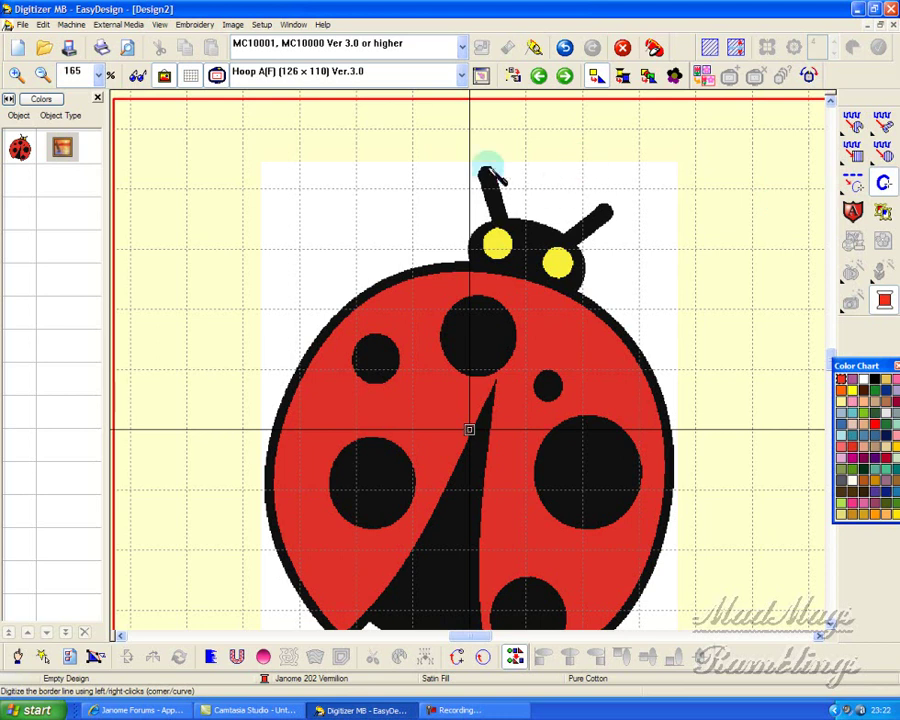
{"action": "left_click", "coordinate": [484, 171]}
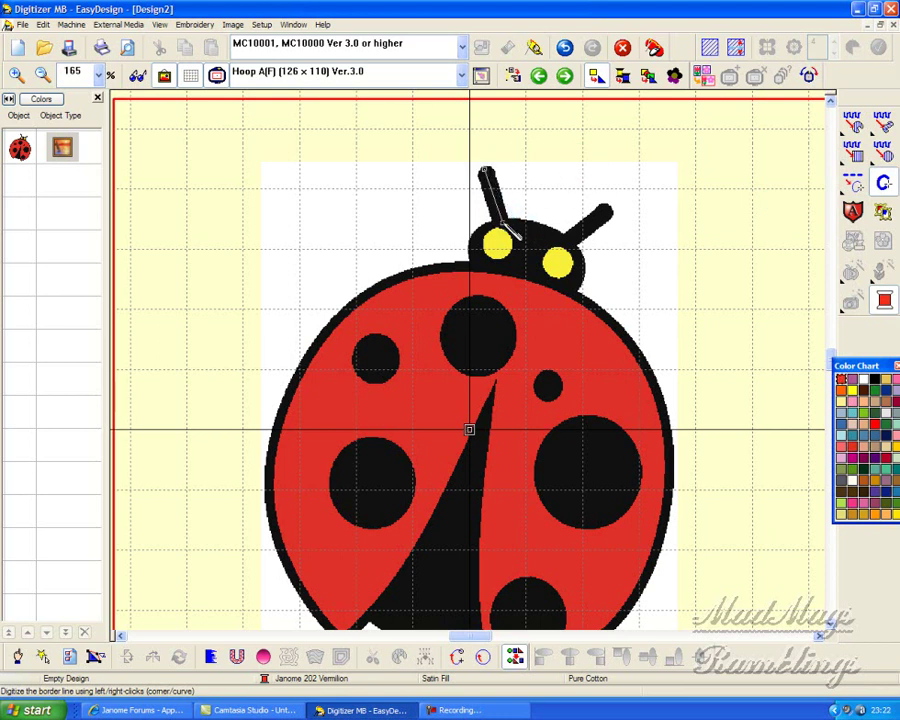
{"action": "left_click", "coordinate": [509, 224]}
{"action": "key", "text": "Return"}
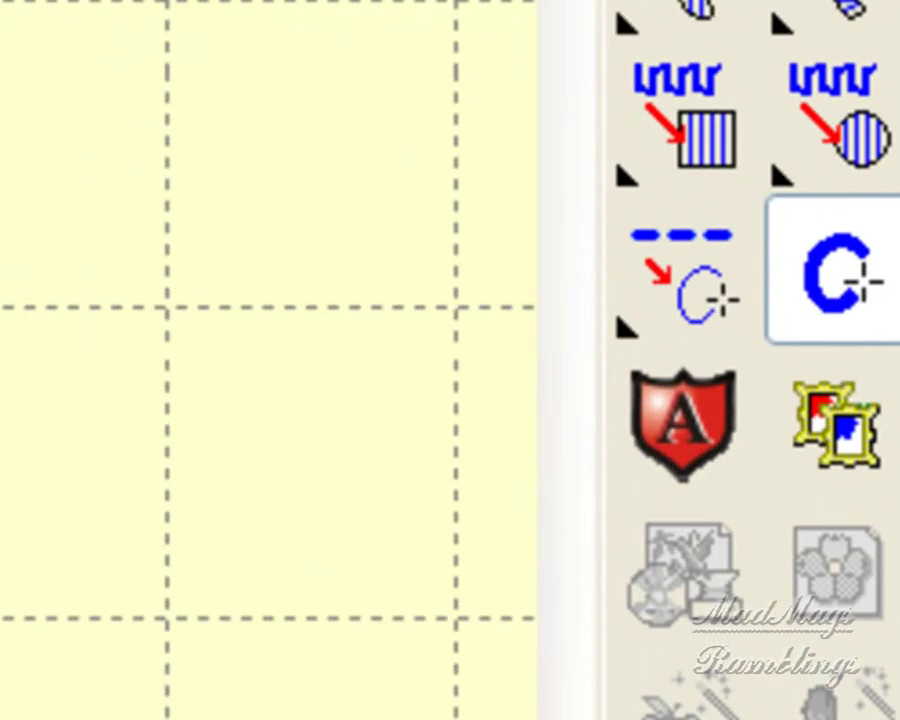
Run a travel line to the right antenna, then trace that antenna as a satin border
{"action": "left_click", "coordinate": [850, 183]}
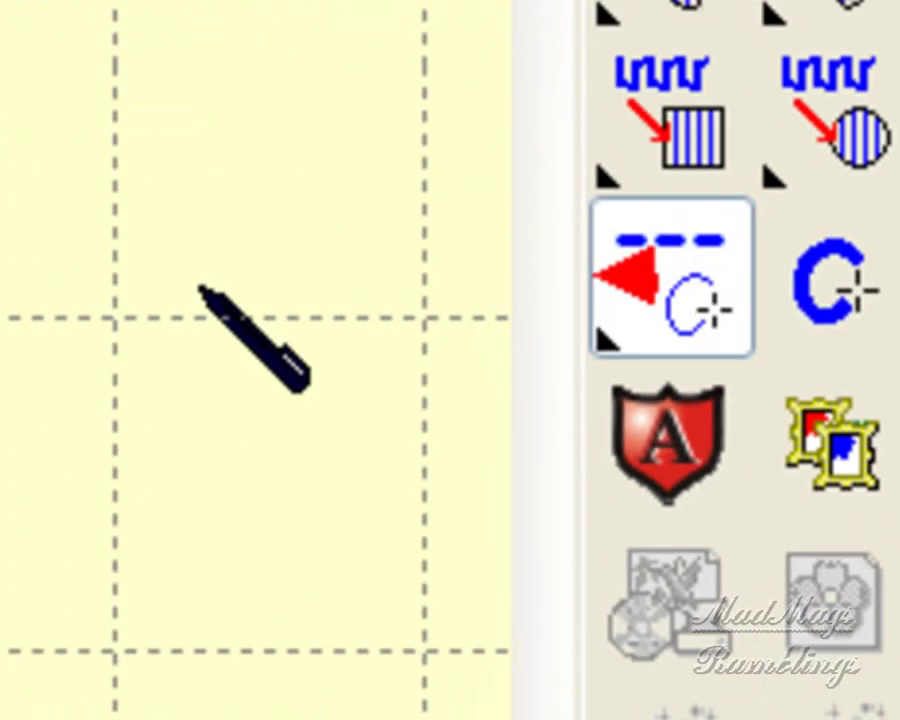
{"action": "left_click", "coordinate": [506, 214]}
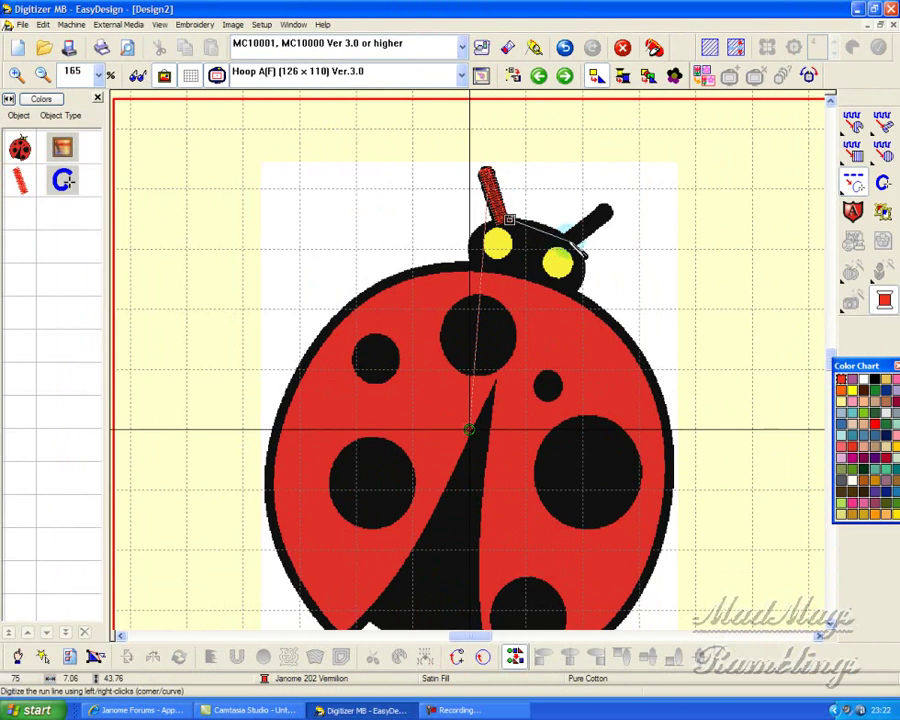
{"action": "left_click", "coordinate": [603, 208]}
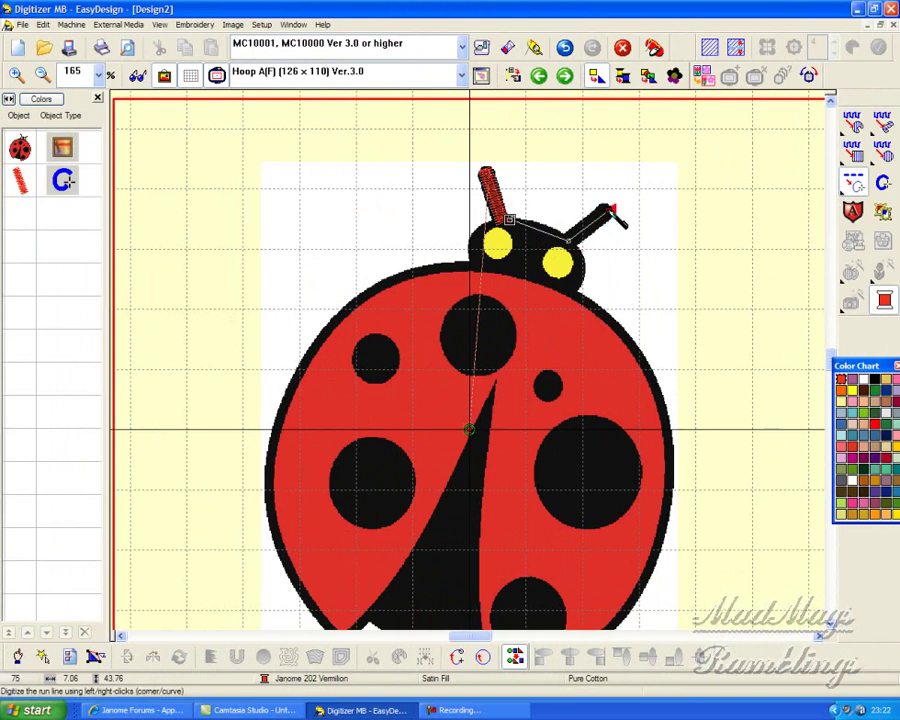
{"action": "key", "text": "Return"}
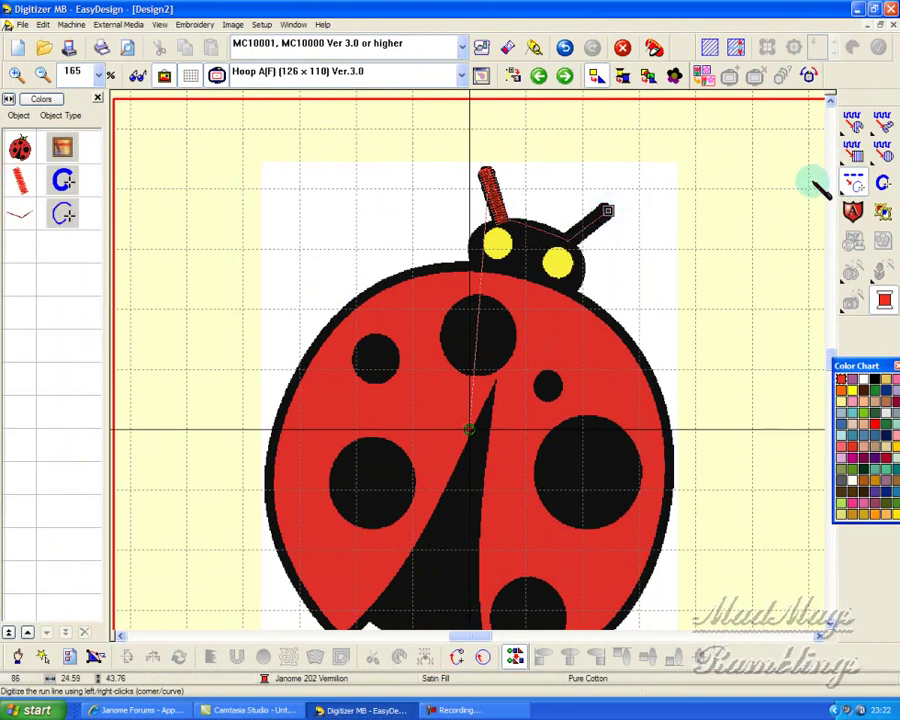
{"action": "left_click", "coordinate": [883, 183]}
{"action": "left_click_drag", "start_coordinate": [662, 212], "coordinate": [608, 210]}
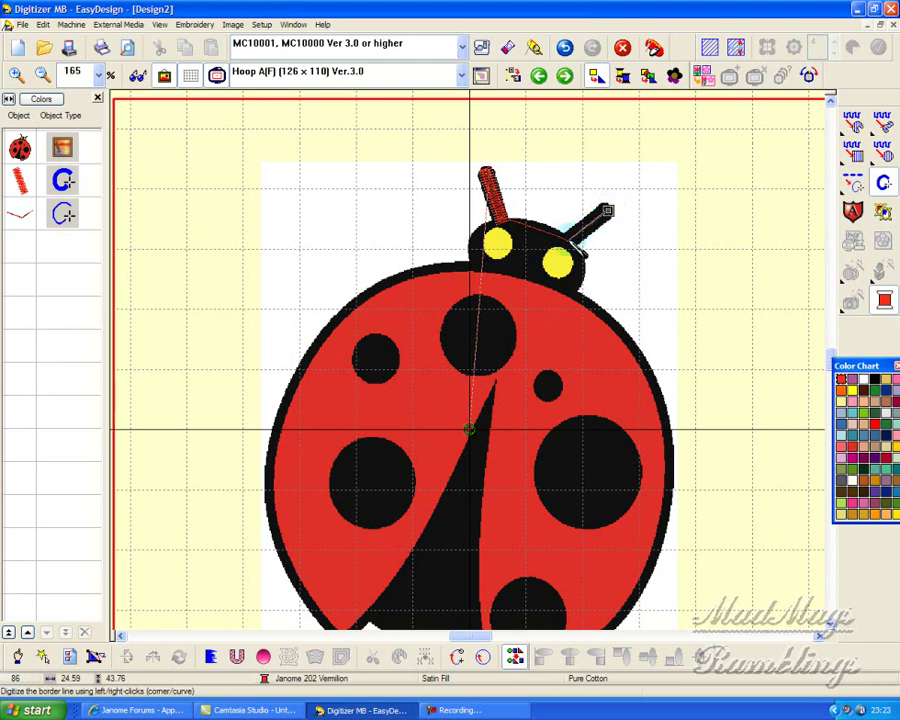
{"action": "key", "text": "Return"}
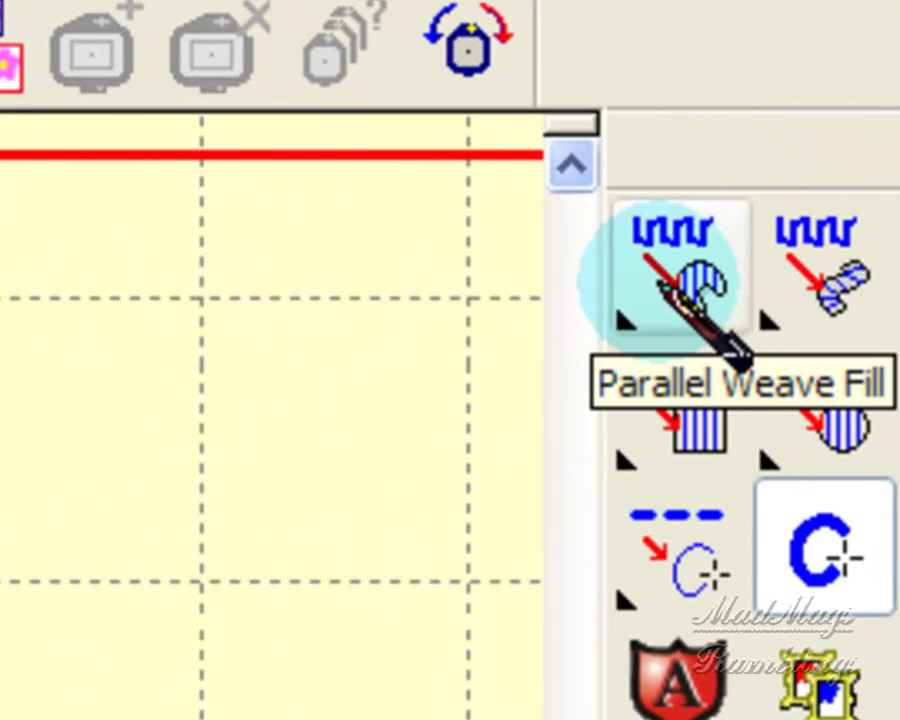
Trace the head outline with eight curve points as a Parallel Weave Fill shape and close it
{"action": "left_click", "coordinate": [662, 288]}
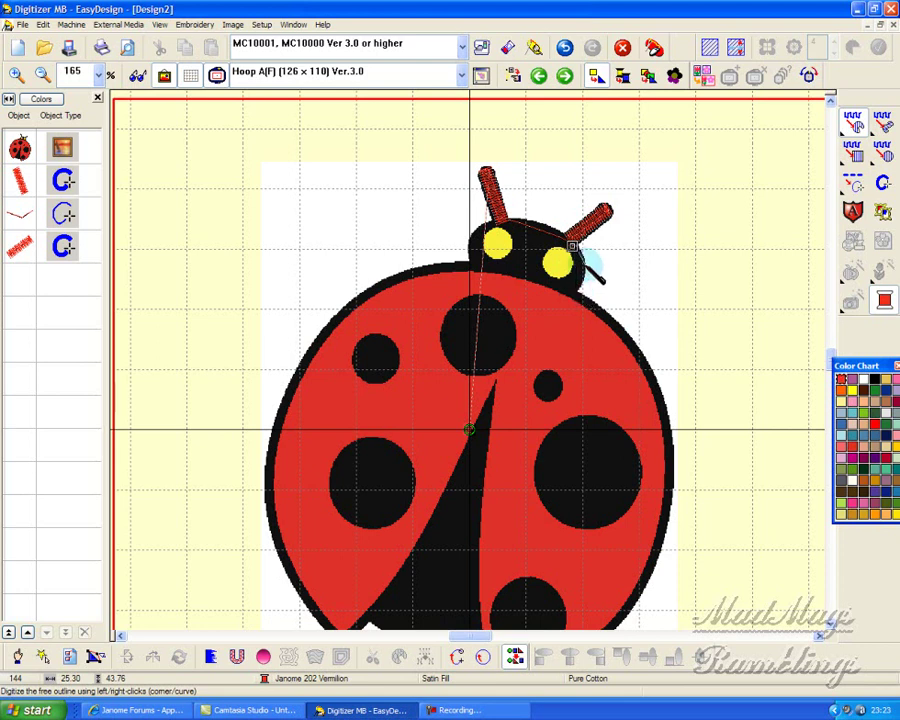
{"action": "right_click", "coordinate": [586, 266]}
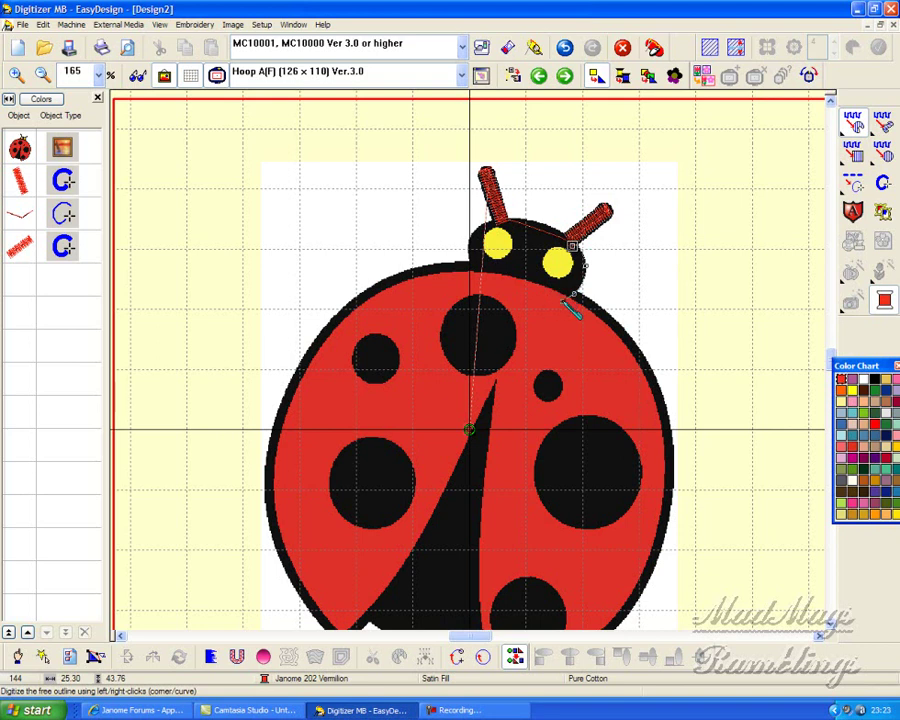
{"action": "right_click", "coordinate": [564, 302]}
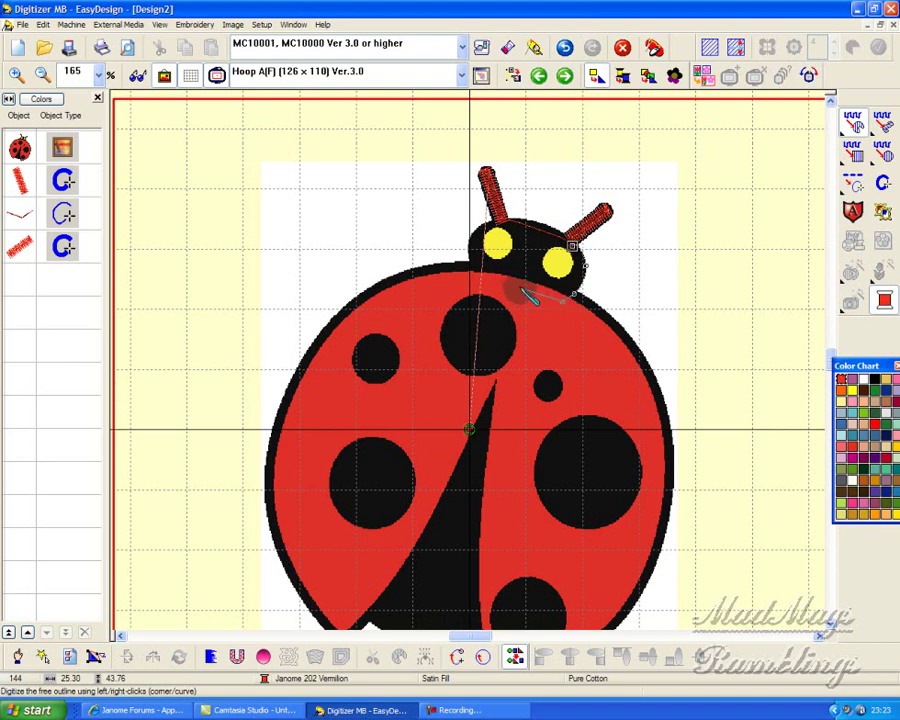
{"action": "right_click", "coordinate": [519, 285]}
{"action": "right_click", "coordinate": [479, 277]}
{"action": "right_click", "coordinate": [468, 256]}
{"action": "right_click", "coordinate": [490, 222]}
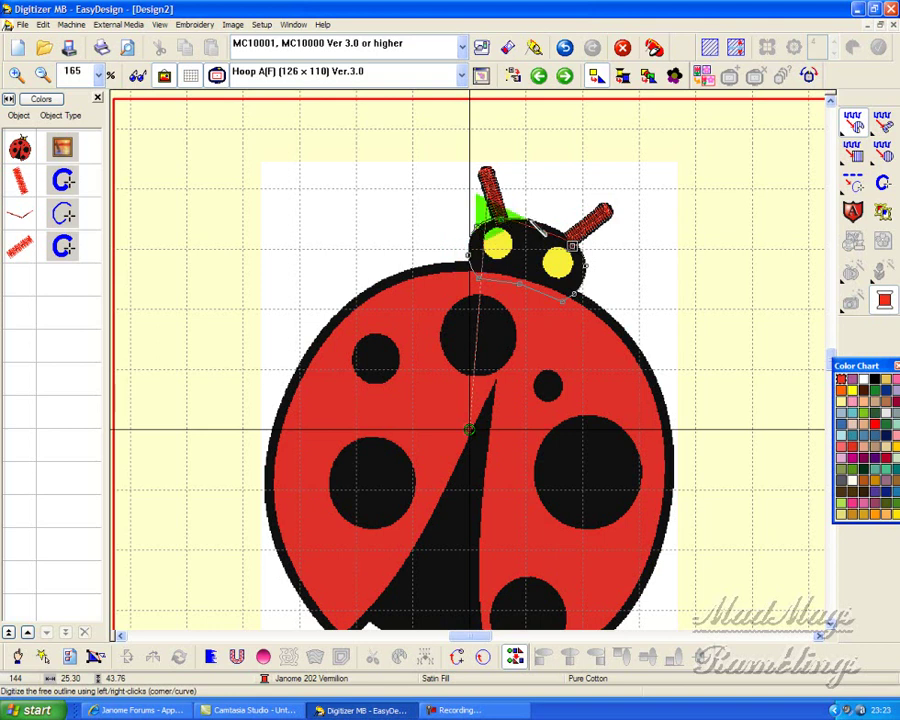
{"action": "right_click", "coordinate": [532, 220]}
{"action": "right_click", "coordinate": [564, 233]}
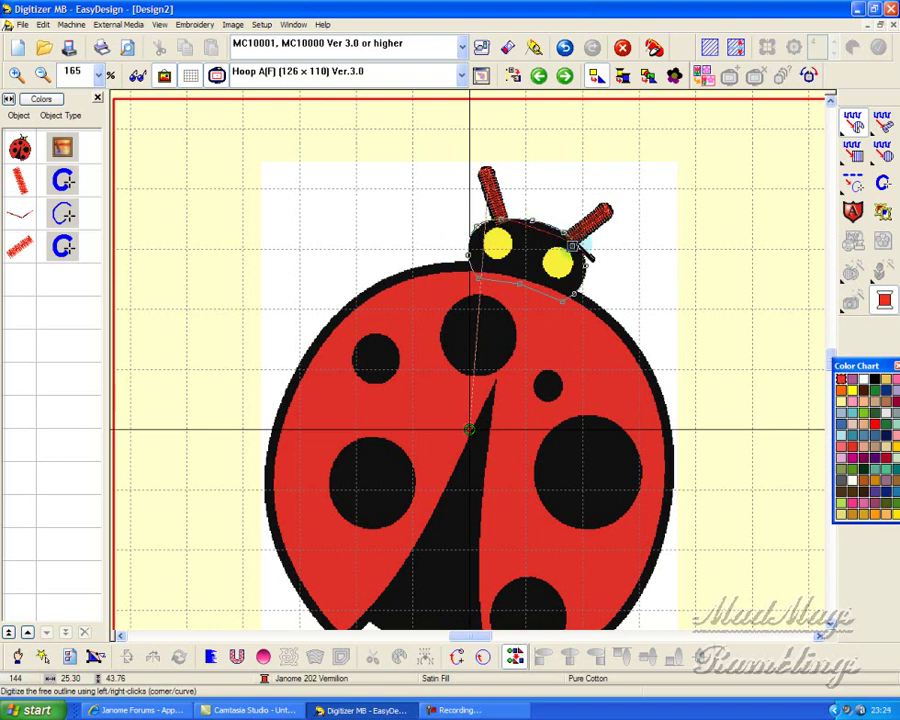
{"action": "key", "text": "Return"}
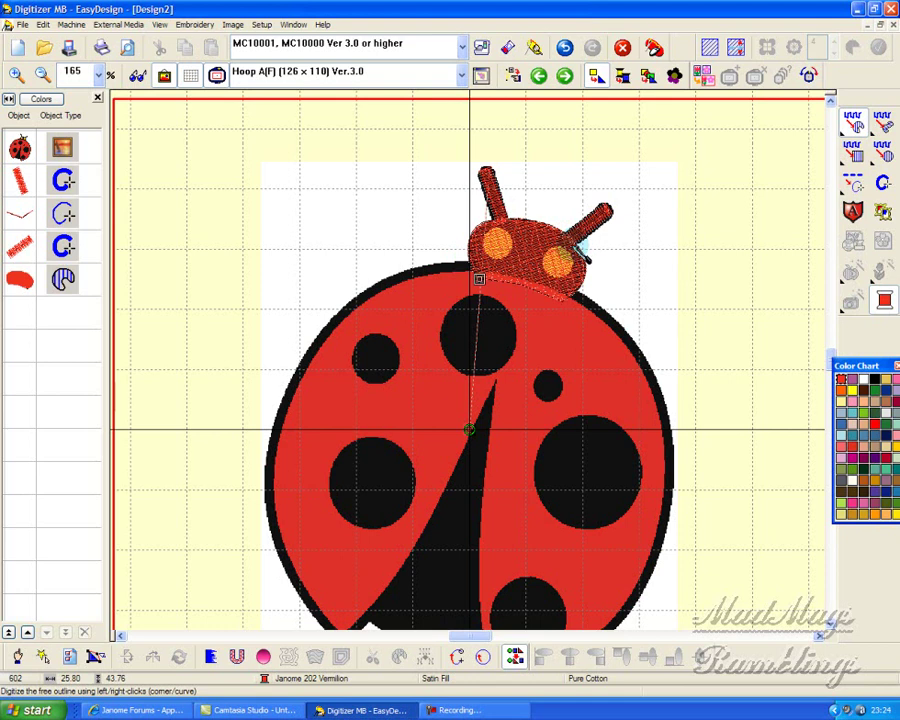
Select the head fill and cut a hole around the left yellow eye
{"action": "left_click", "coordinate": [26, 282]}
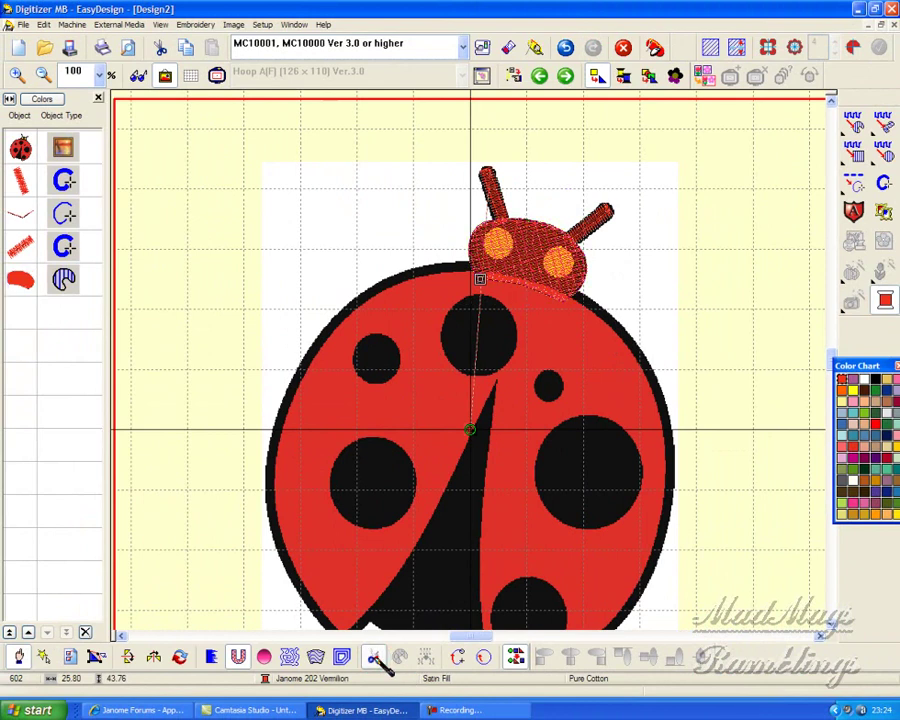
{"action": "left_click", "coordinate": [375, 660]}
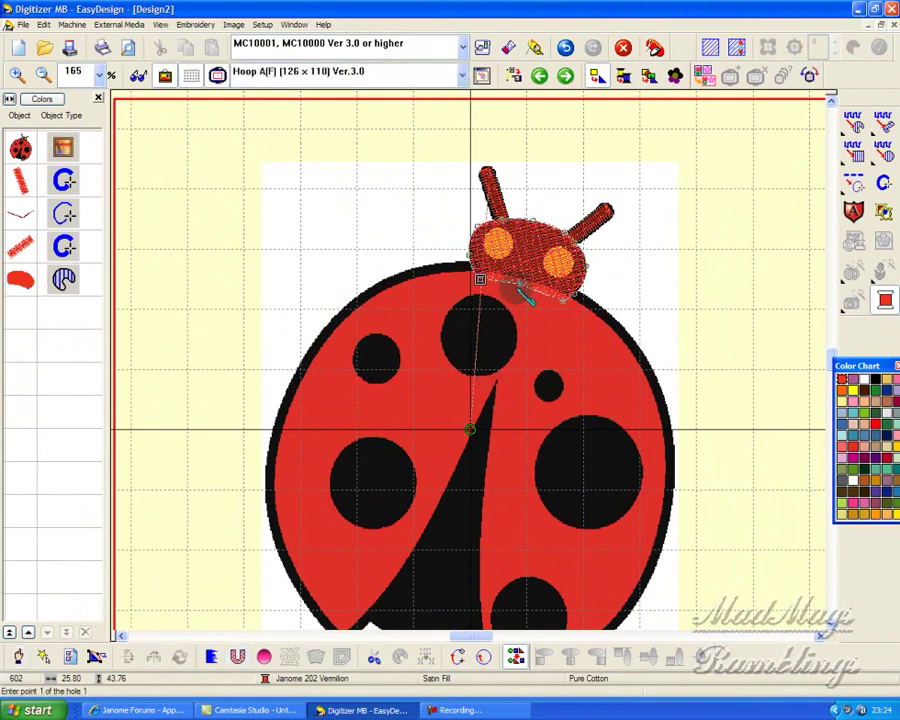
{"action": "key", "text": "z"}
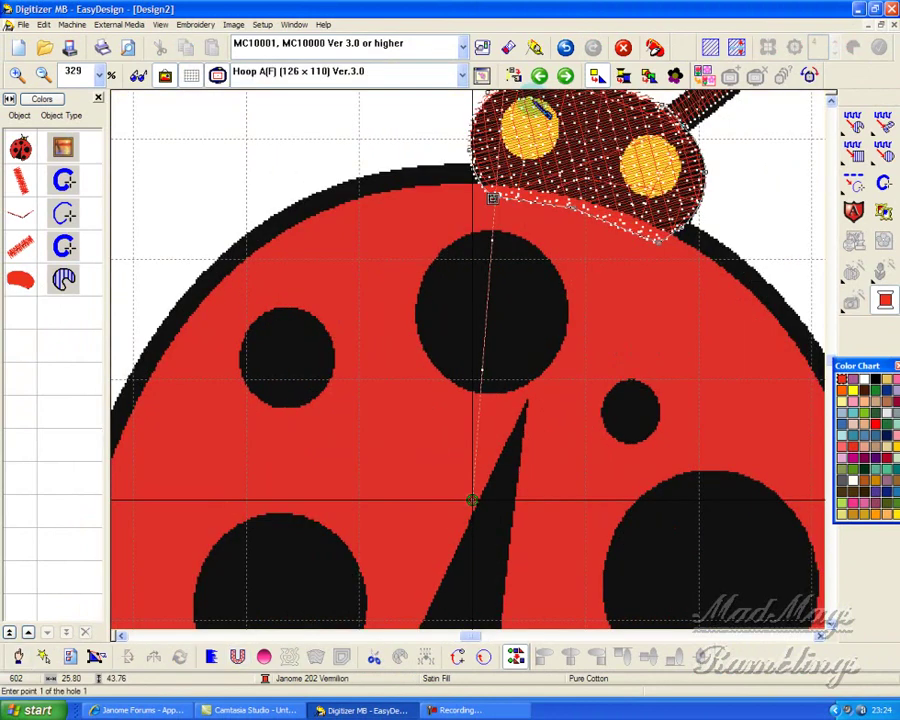
{"action": "left_click", "coordinate": [528, 101]}
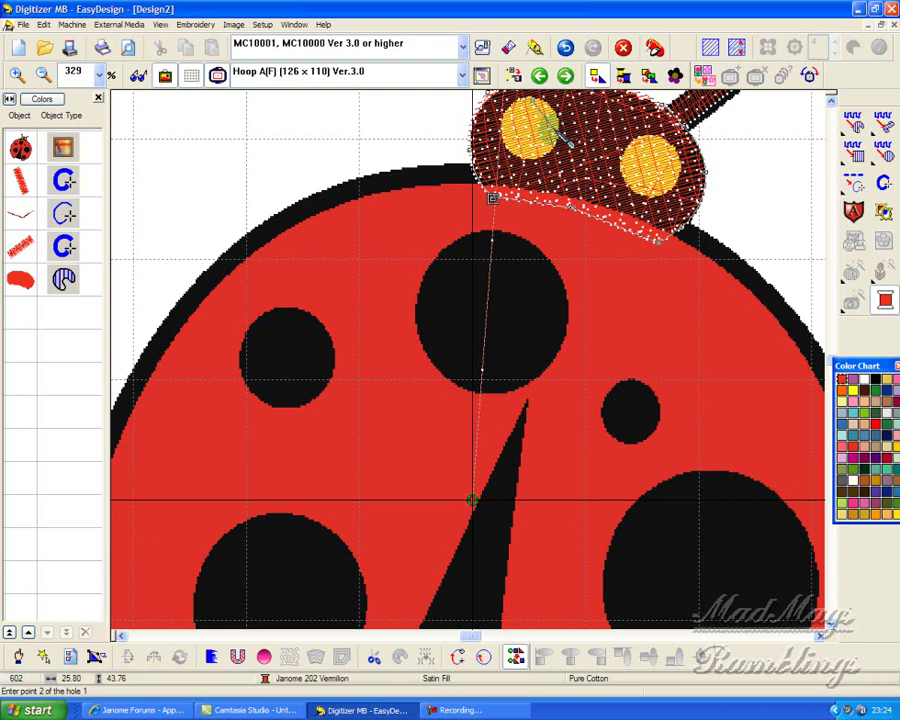
{"action": "left_click", "coordinate": [546, 171]}
{"action": "left_click", "coordinate": [524, 146]}
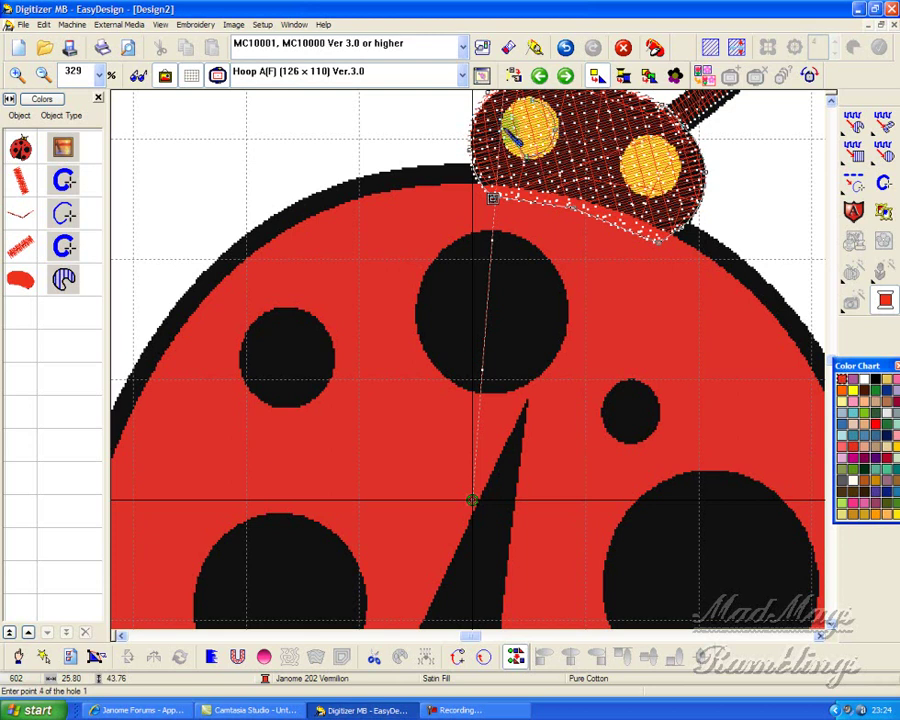
{"action": "left_click", "coordinate": [472, 500]}
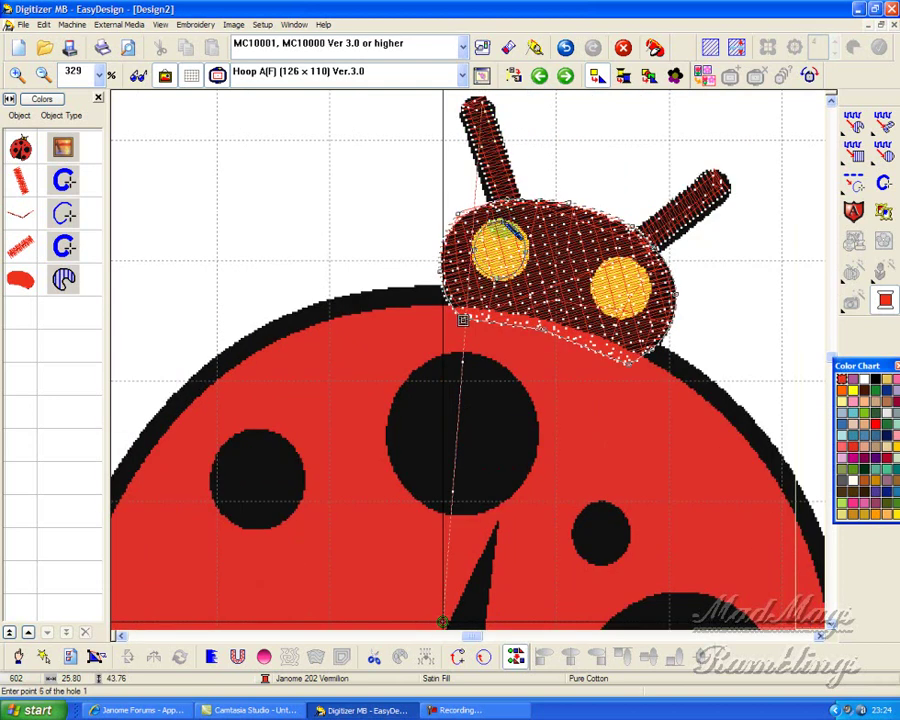
Cut a second hole around the right yellow eye and finish
{"action": "left_click", "coordinate": [630, 265]}
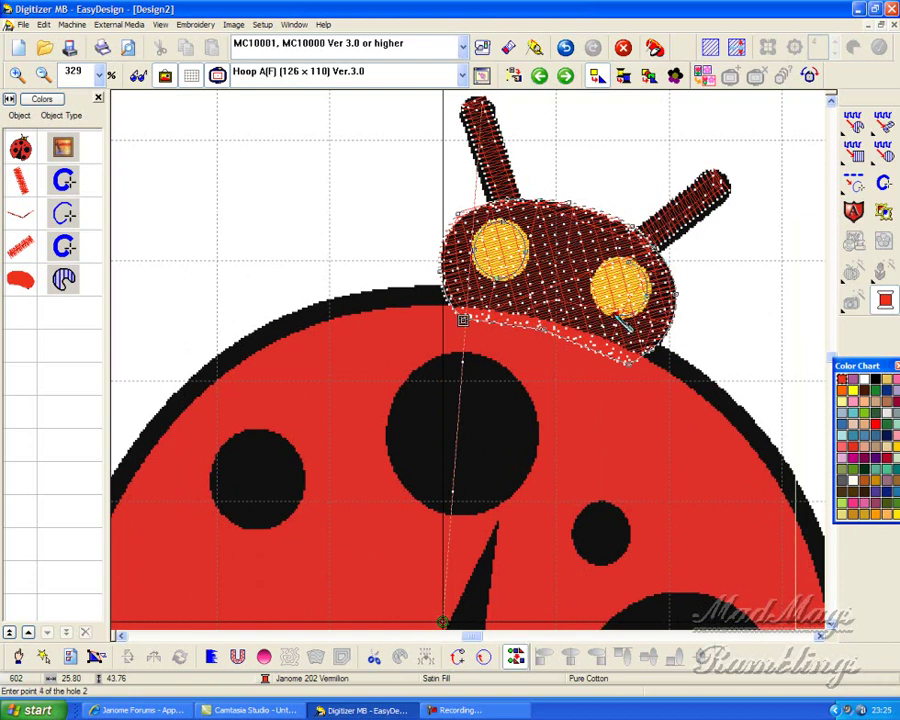
{"action": "left_click", "coordinate": [600, 283]}
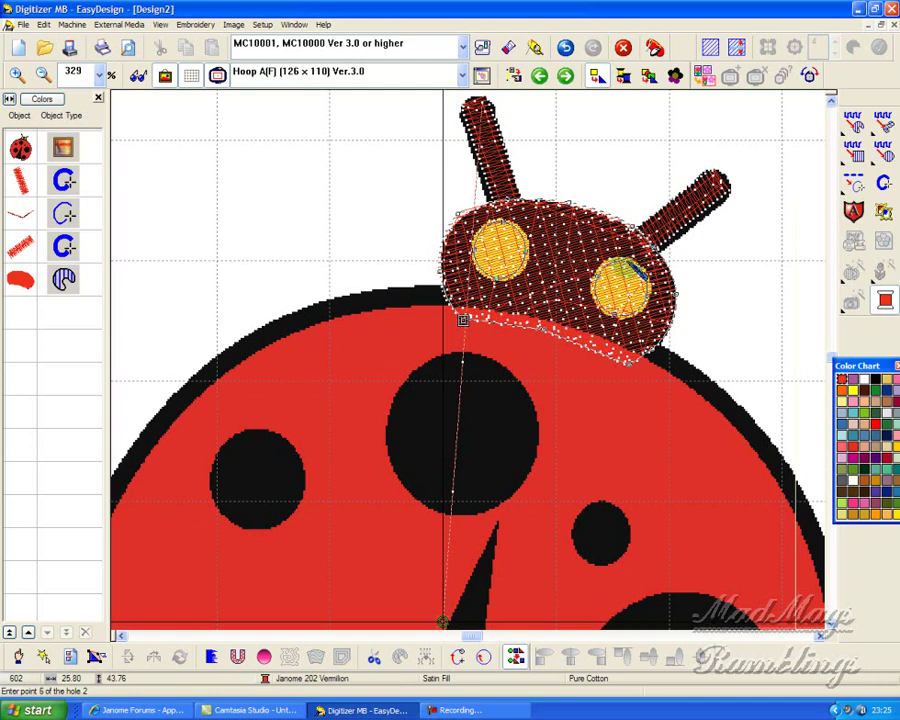
{"action": "key", "text": "Return"}
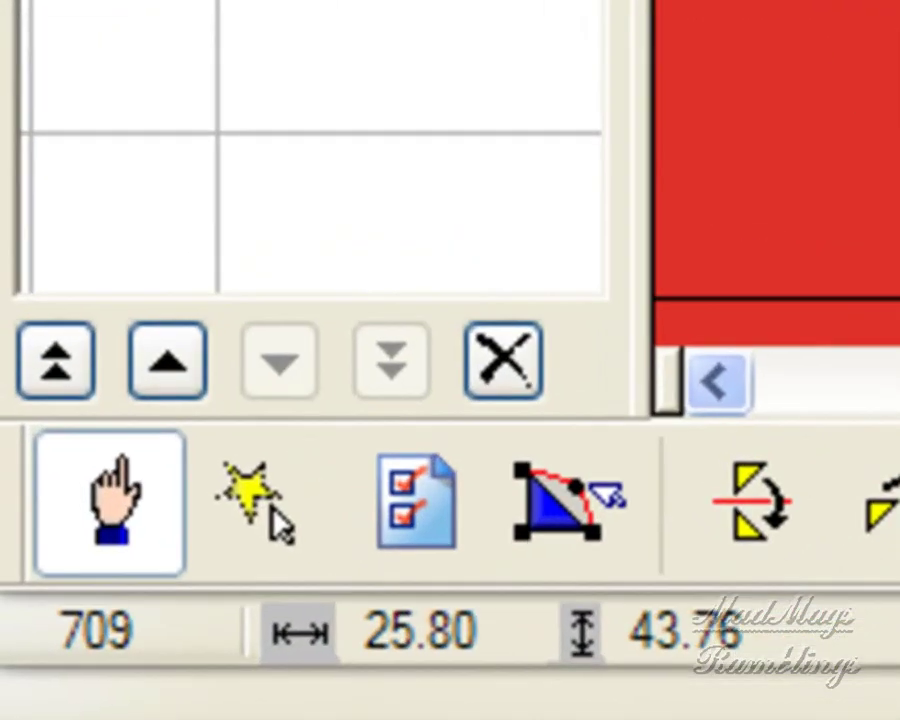
In Reshape mode, drag the head fill's stitch-angle handle to a new direction
{"action": "left_click", "coordinate": [96, 656]}
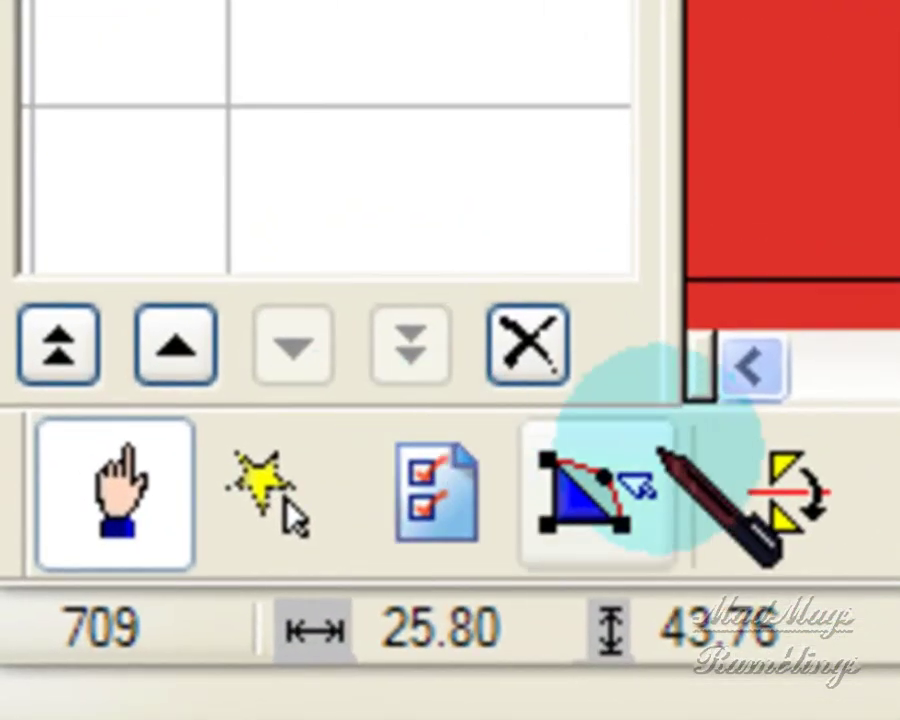
{"action": "left_click", "coordinate": [588, 488]}
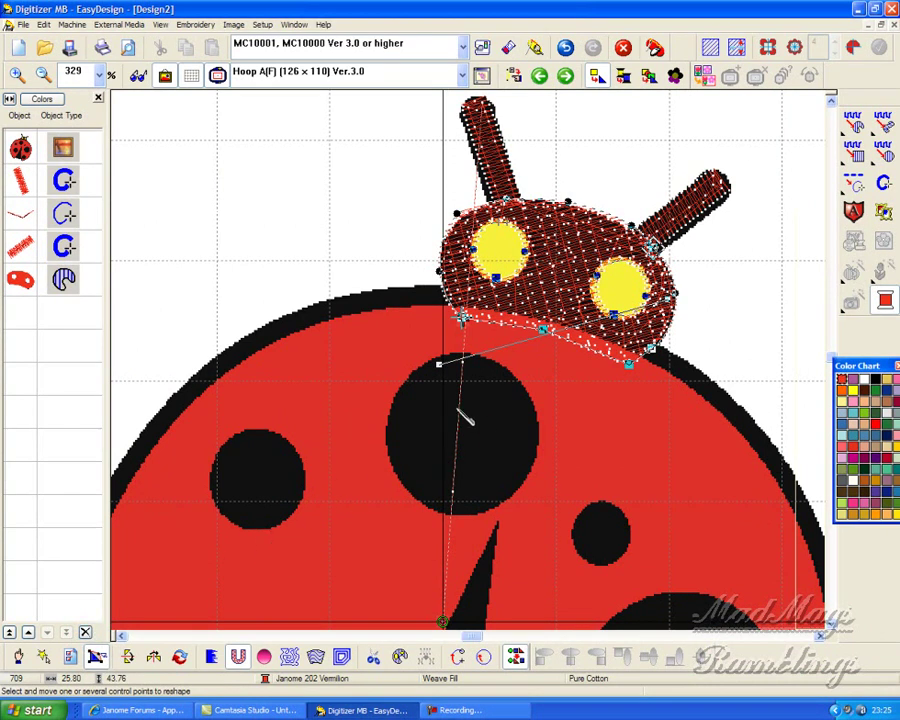
{"action": "left_click_drag", "start_coordinate": [441, 365], "coordinate": [624, 441]}
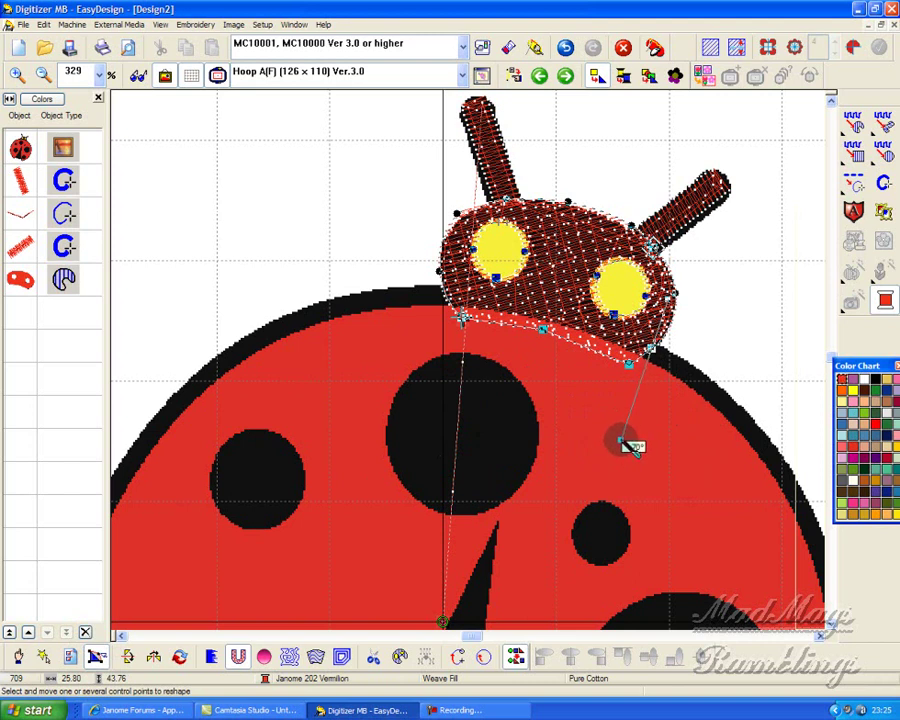
{"action": "left_click_drag", "start_coordinate": [624, 441], "coordinate": [623, 441]}
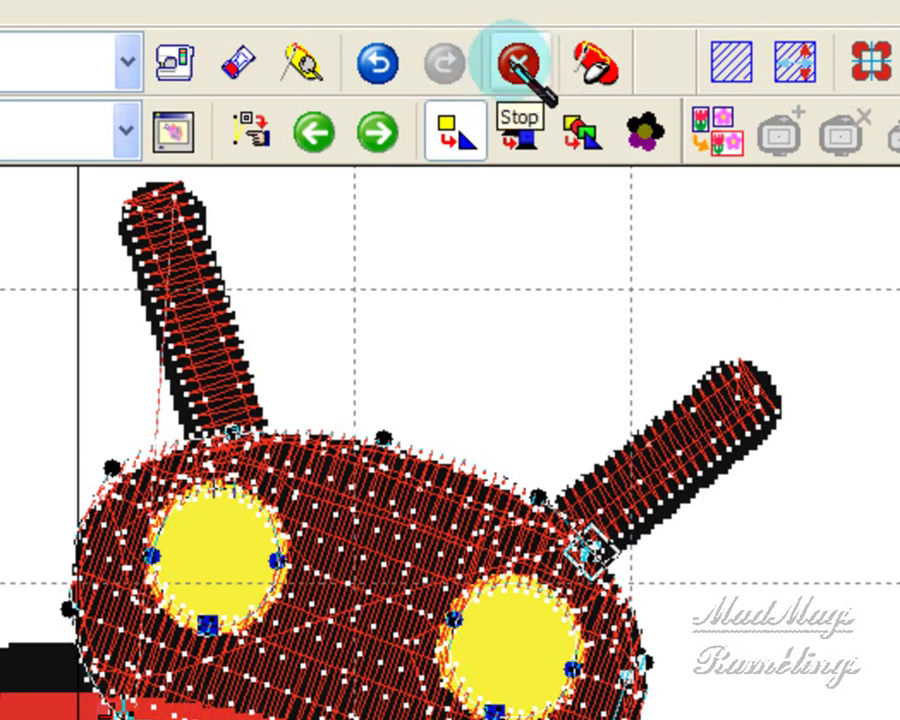
Start a run line just below the head, curving down the body's centre
{"action": "left_click", "coordinate": [517, 64]}
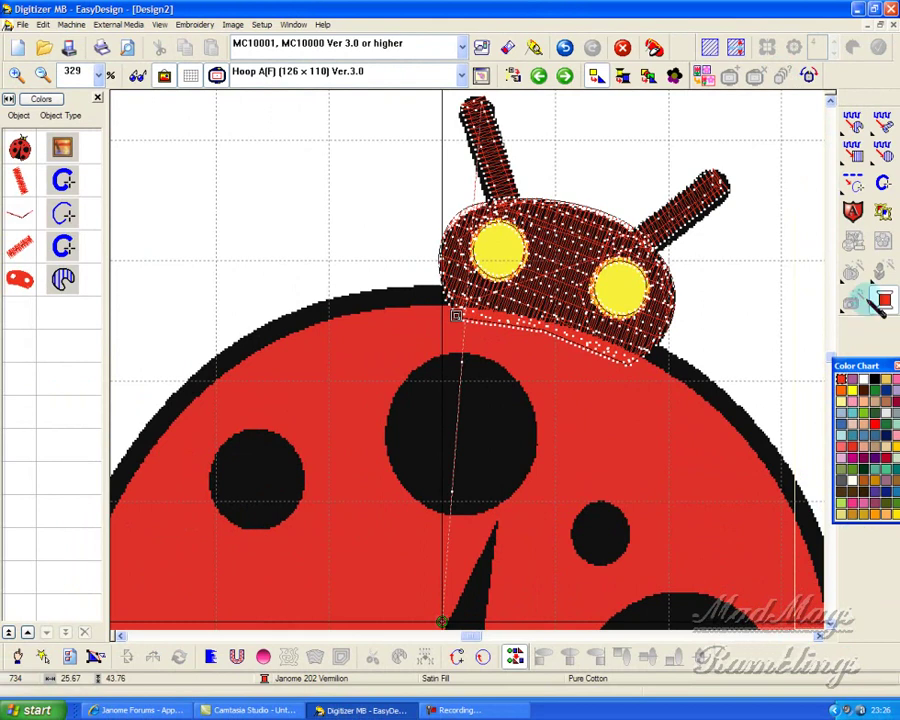
{"action": "left_click", "coordinate": [853, 183]}
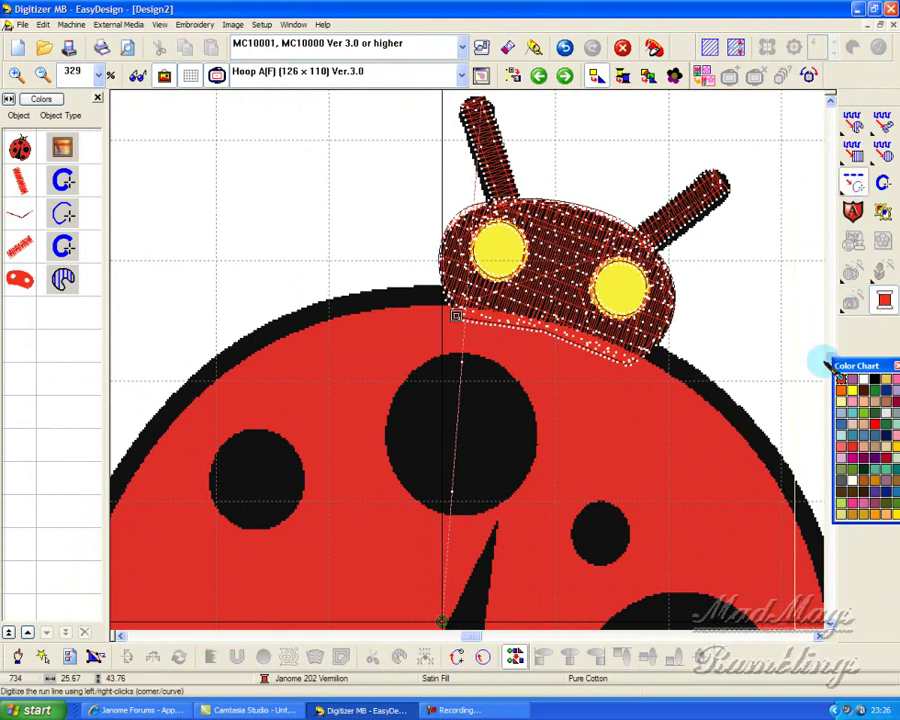
{"action": "scroll", "coordinate": [818, 361], "scroll_direction": "down", "scroll_amount": 3}
{"action": "scroll", "coordinate": [780, 340], "scroll_direction": "up", "scroll_amount": 2}
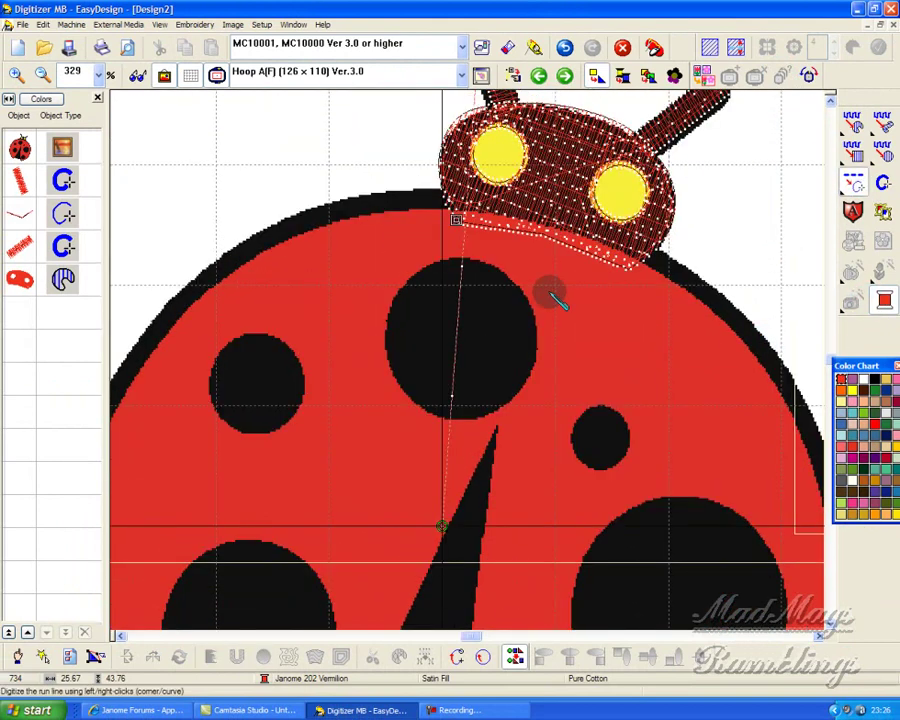
{"action": "key", "text": "shift+z"}
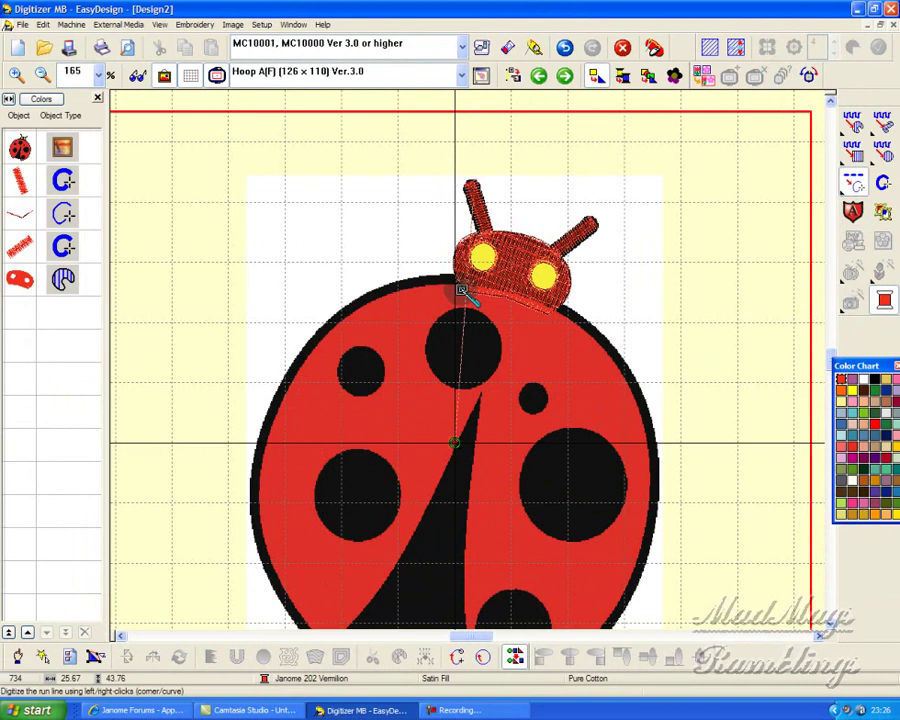
{"action": "left_click", "coordinate": [461, 289]}
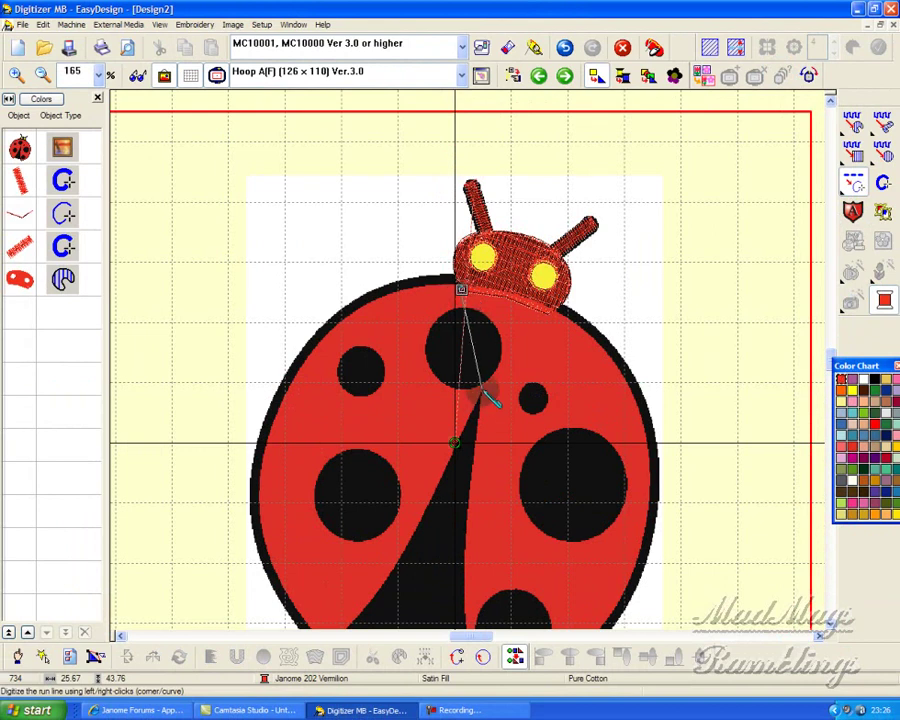
{"action": "right_click", "coordinate": [470, 322]}
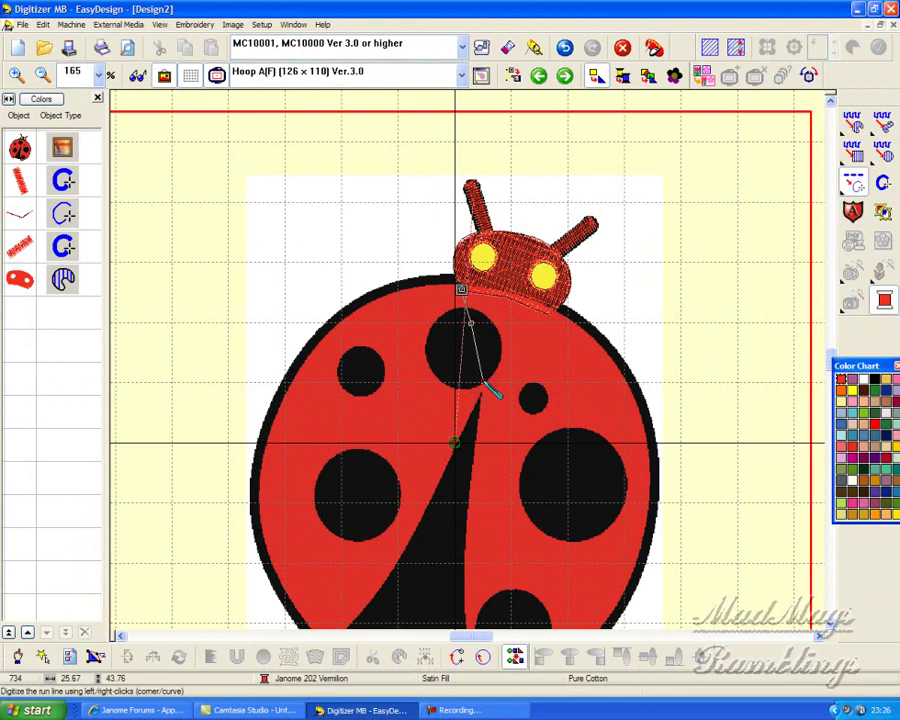
End the run line at the wing split and trace a free outline down the left wing edge
{"action": "left_click", "coordinate": [483, 381]}
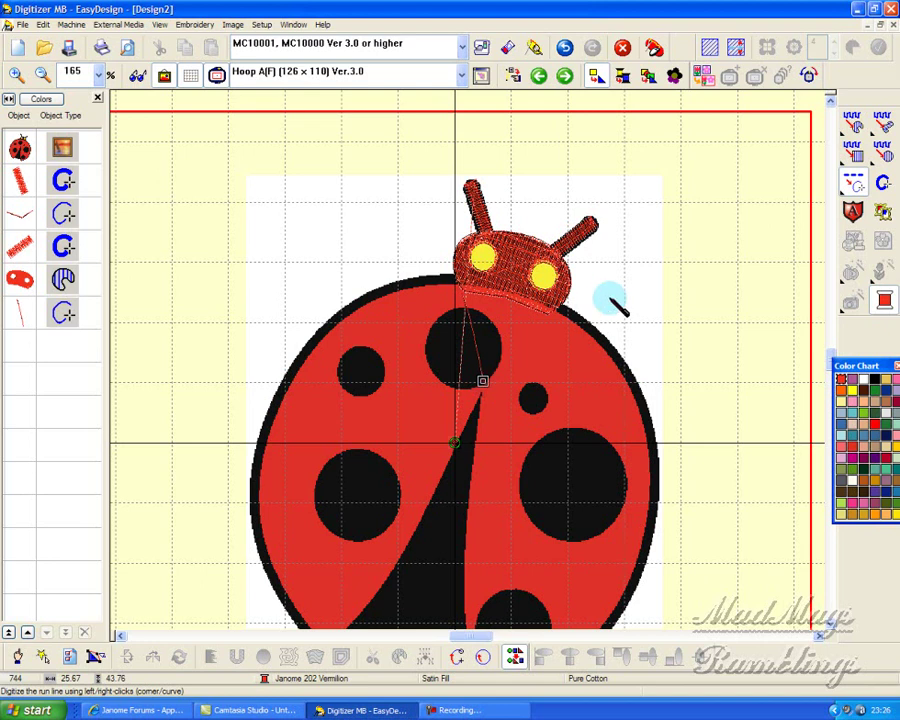
{"action": "left_click", "coordinate": [851, 121]}
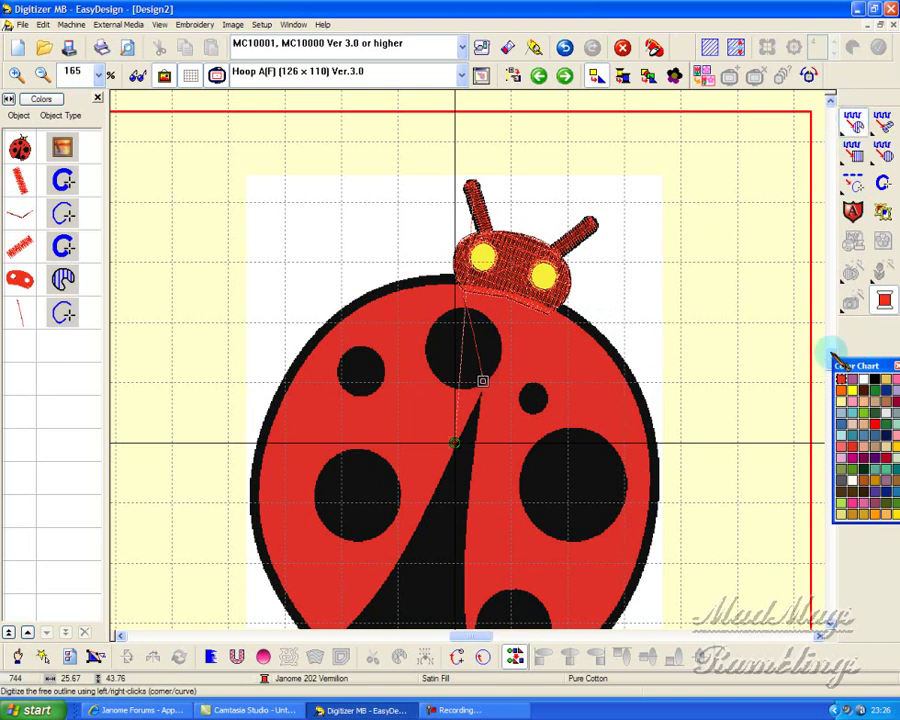
{"action": "scroll", "coordinate": [480, 300], "scroll_direction": "down", "scroll_amount": 3}
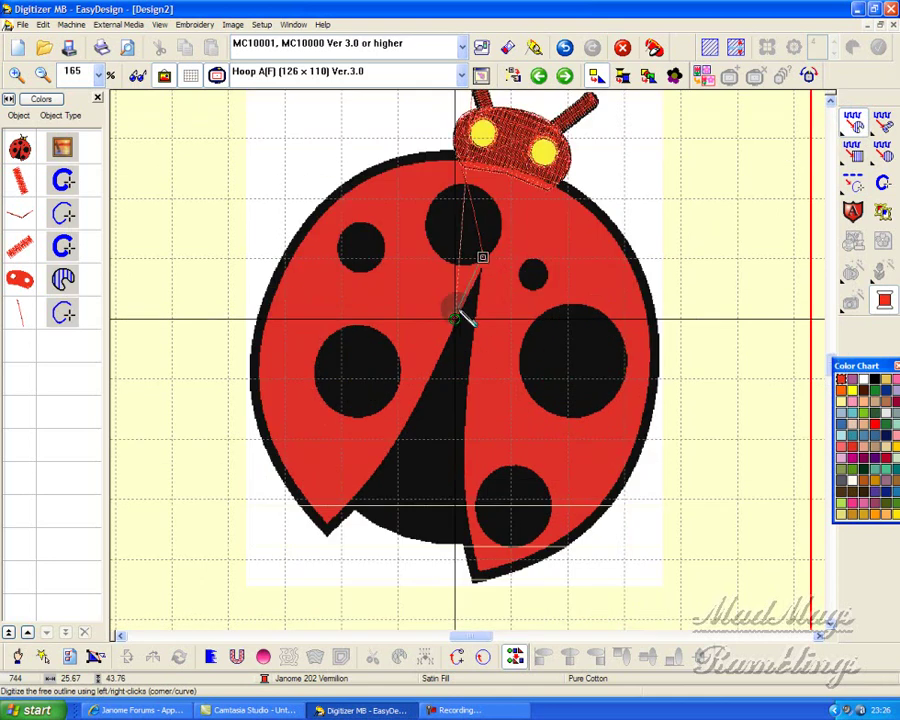
{"action": "left_click", "coordinate": [421, 380]}
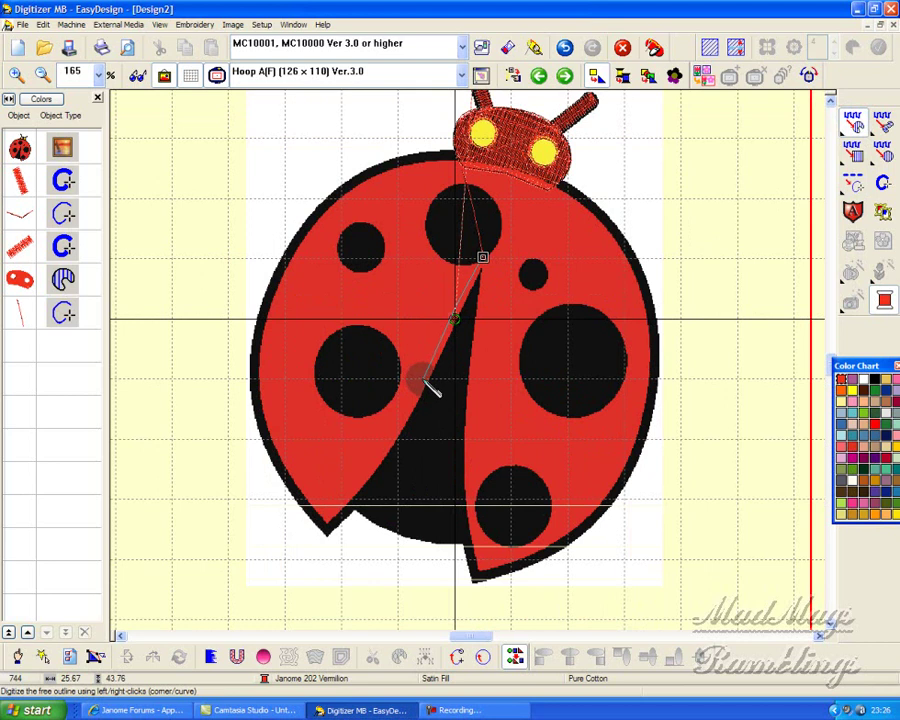
{"action": "left_click", "coordinate": [383, 447]}
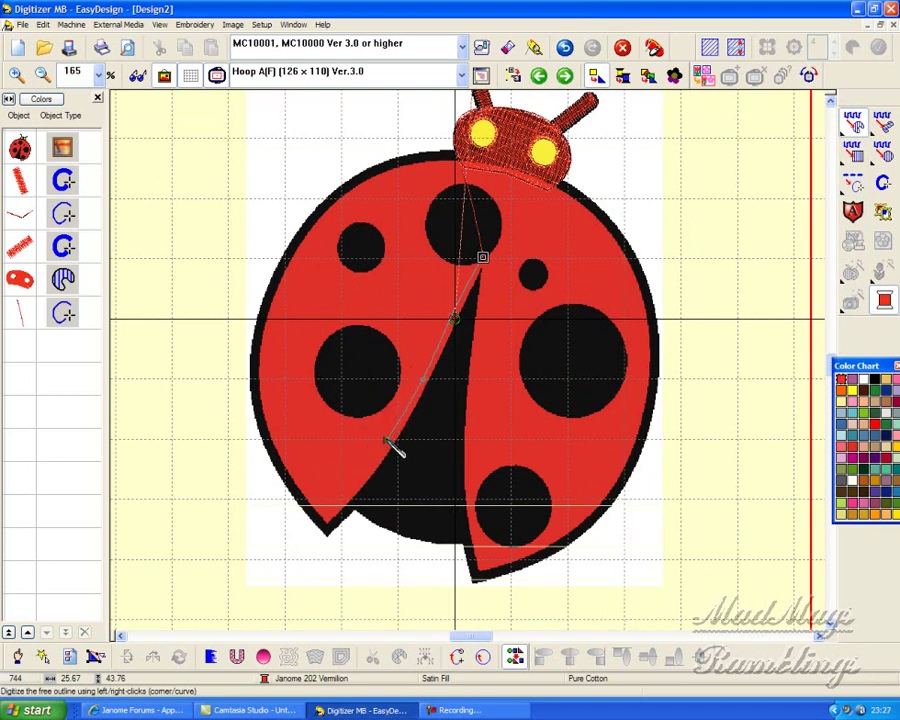
{"action": "left_click", "coordinate": [386, 441]}
{"action": "left_click", "coordinate": [340, 496]}
Curve the outline along the bottom edge and back up the right wing seam to its start
{"action": "right_click", "coordinate": [372, 530]}
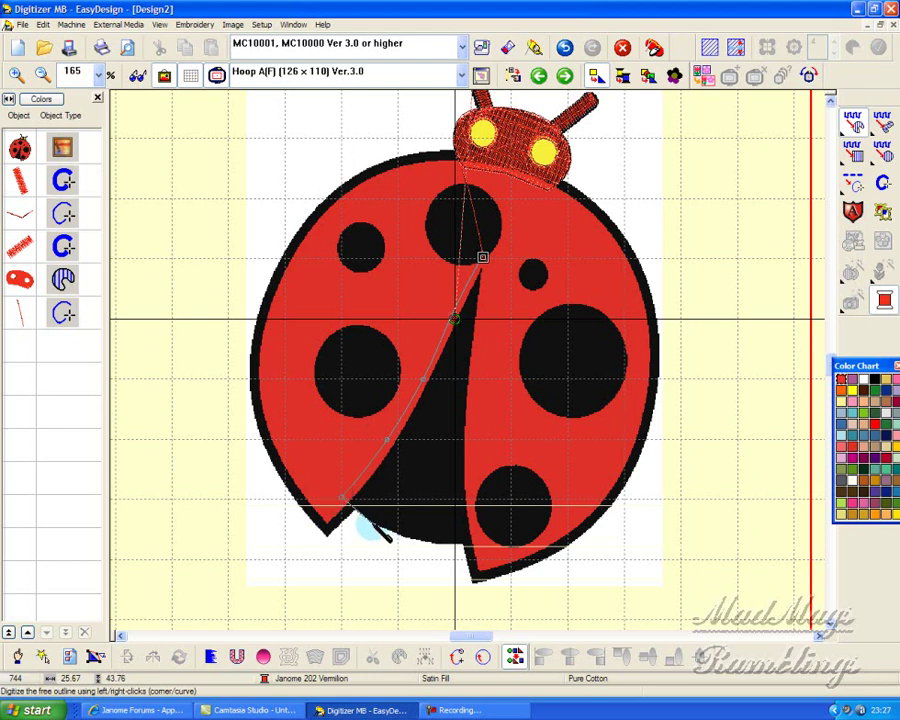
{"action": "right_click", "coordinate": [420, 546]}
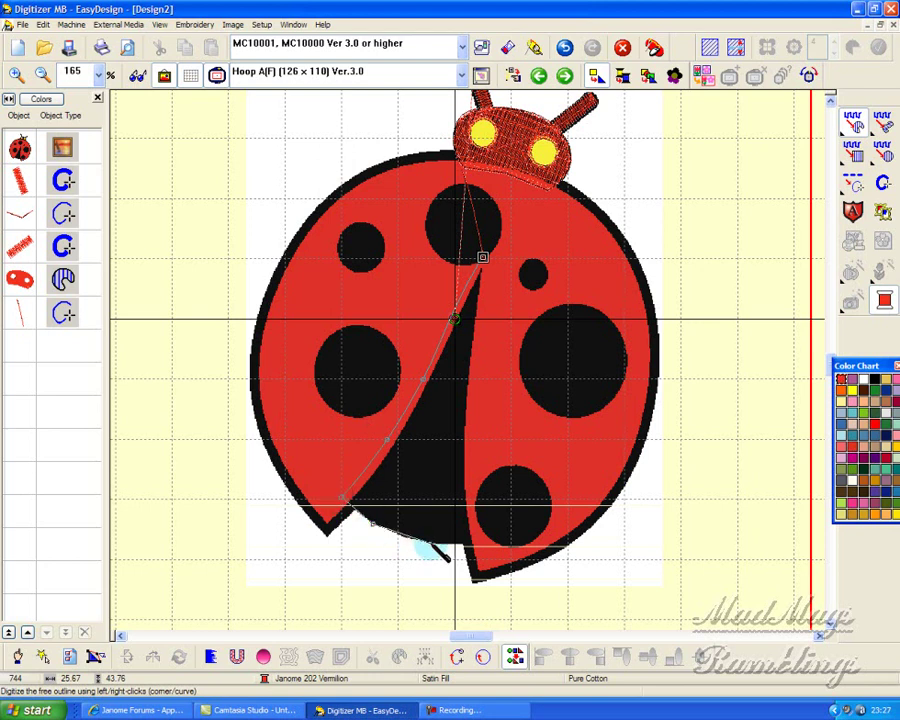
{"action": "left_click", "coordinate": [493, 550]}
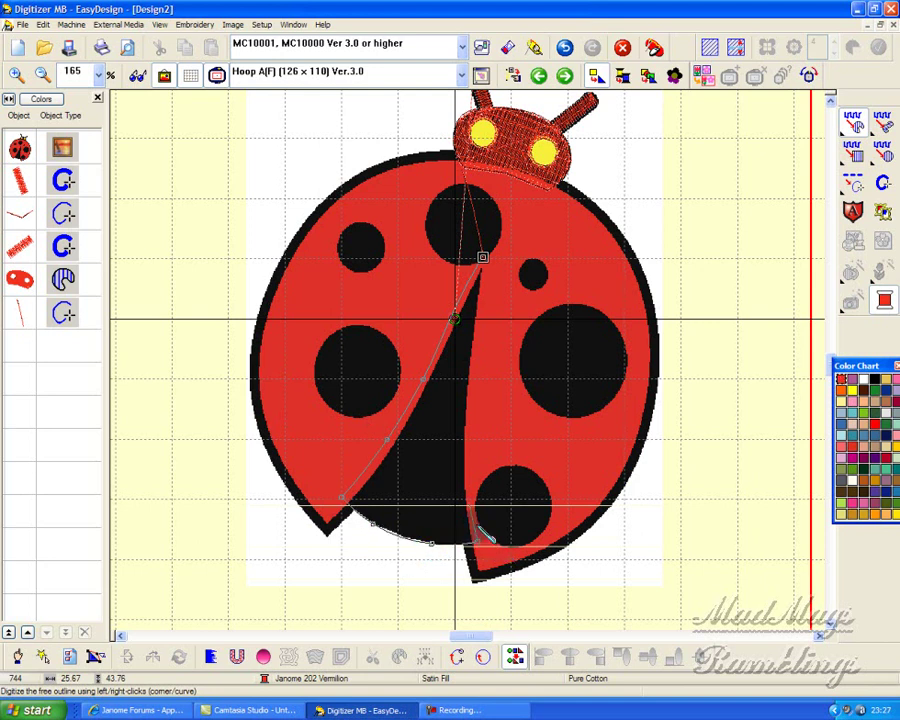
{"action": "left_click", "coordinate": [470, 446]}
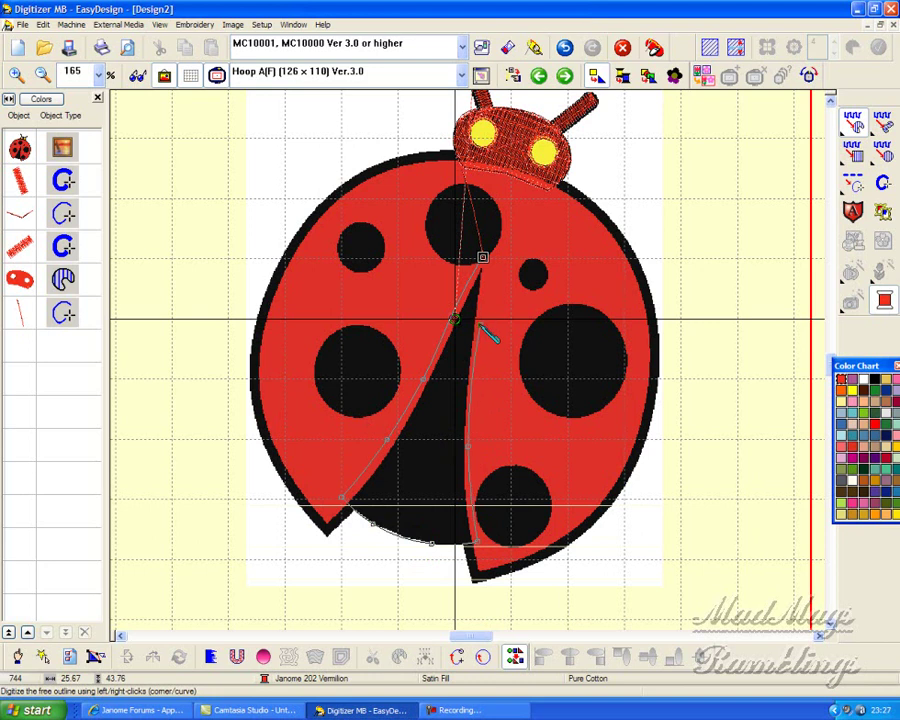
{"action": "left_click", "coordinate": [495, 261]}
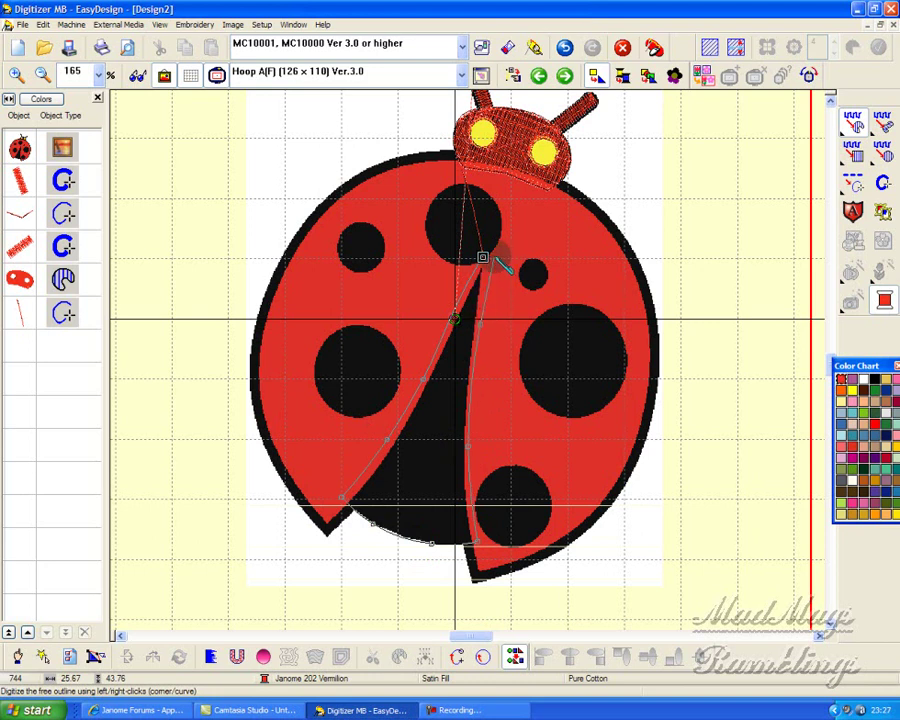
{"action": "left_click", "coordinate": [491, 262]}
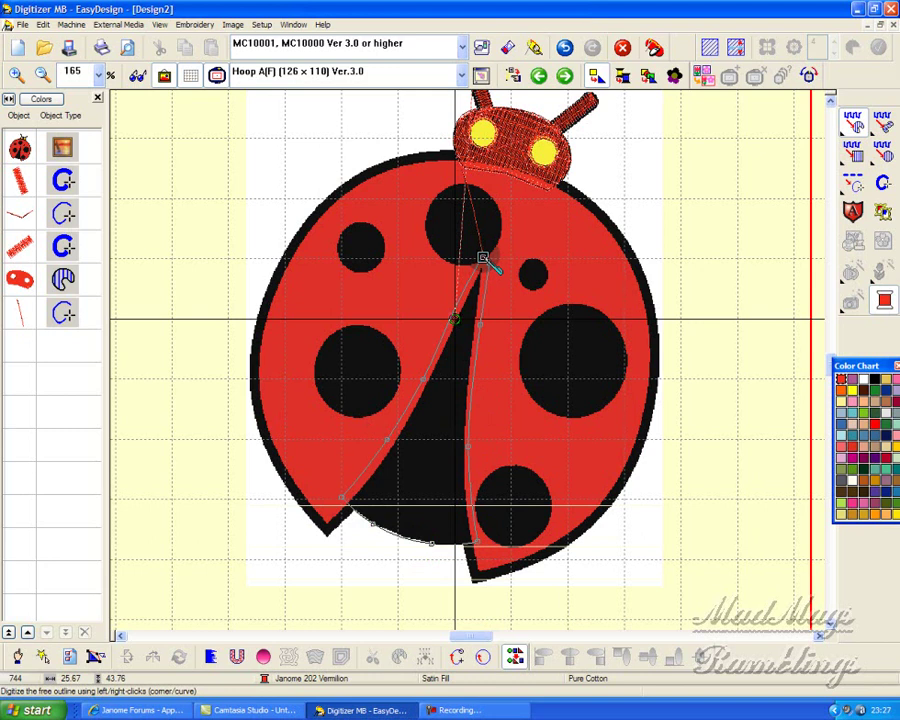
Close the wedge fill and narrow it by moving a lower control point upward
{"action": "key", "text": "Return"}
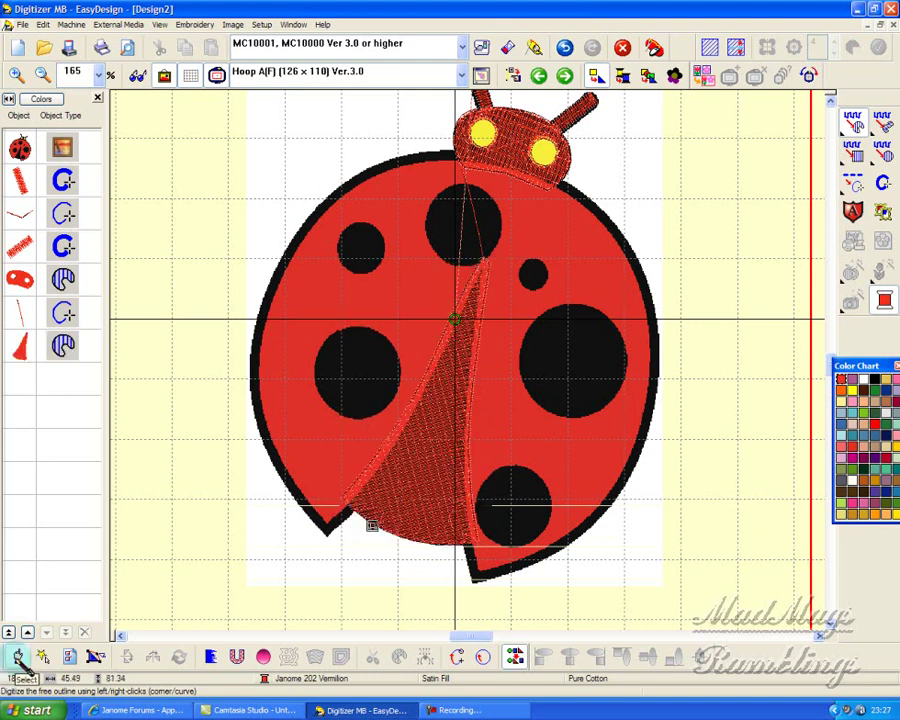
{"action": "left_click", "coordinate": [17, 656]}
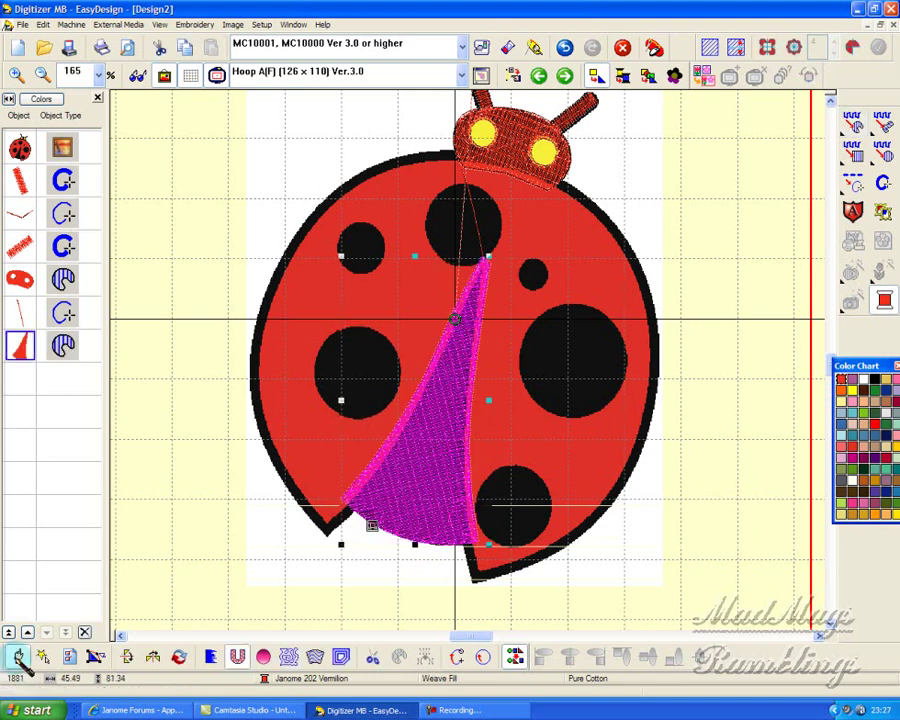
{"action": "left_click", "coordinate": [95, 656]}
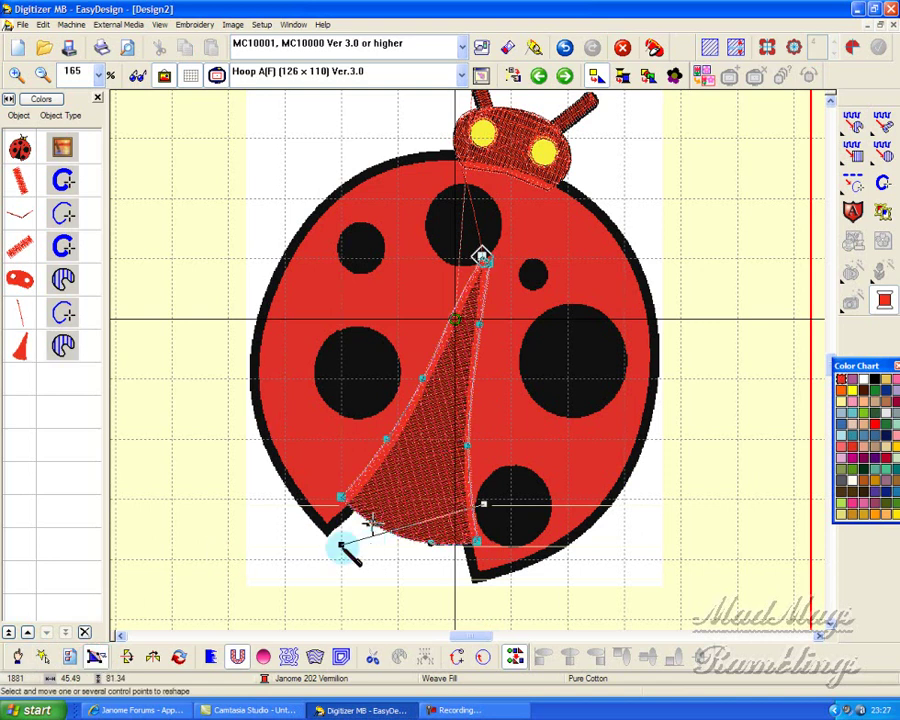
{"action": "left_click_drag", "start_coordinate": [343, 550], "coordinate": [345, 450]}
{"action": "left_click", "coordinate": [381, 443]}
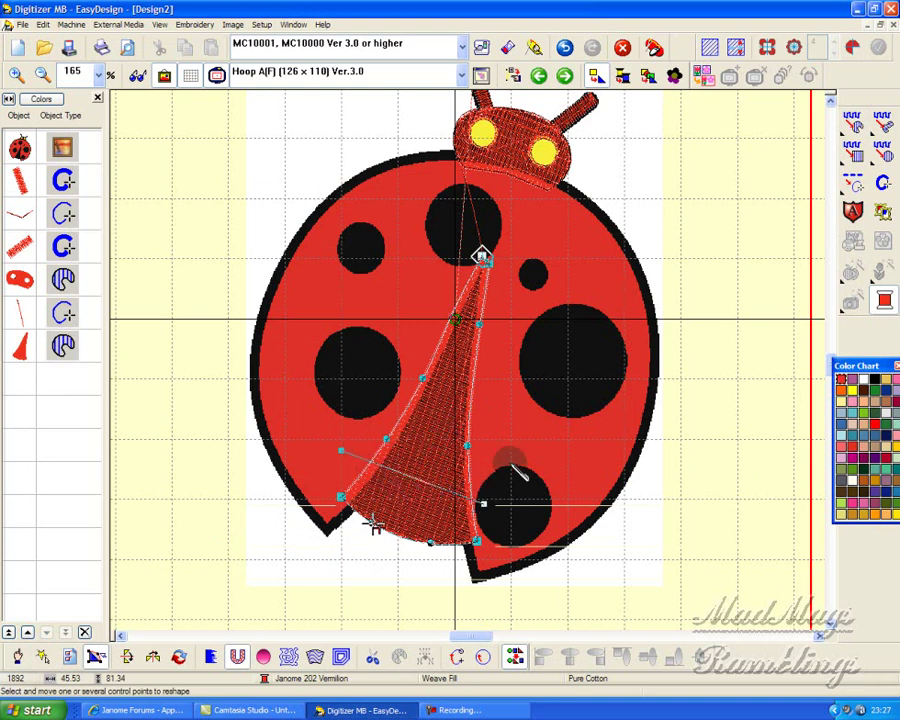
Set the head fill's stitch spacing to 0.43 mm
{"action": "left_click", "coordinate": [623, 48]}
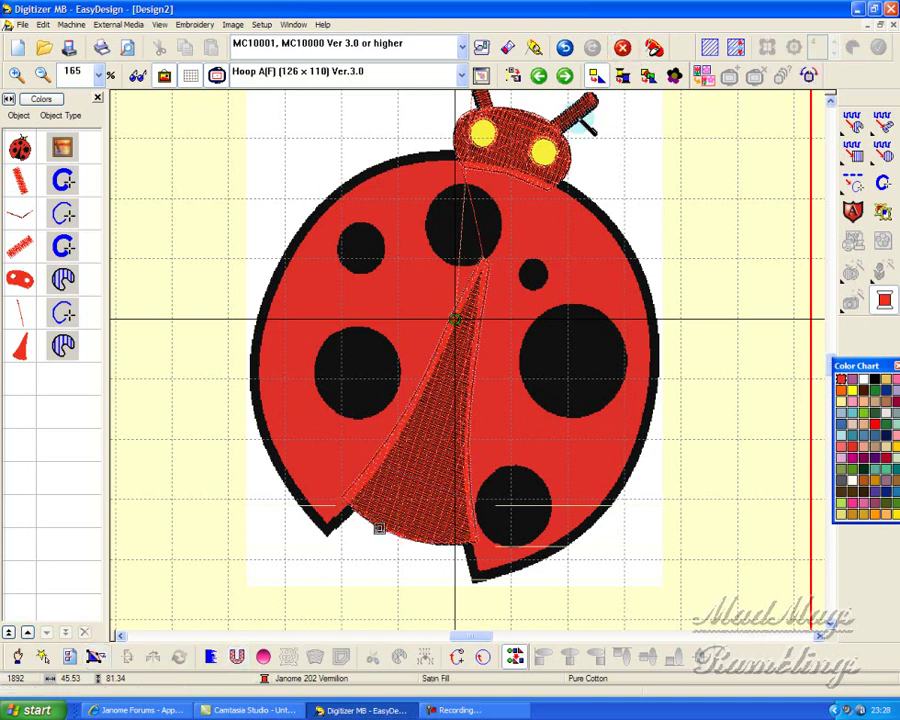
{"action": "left_click", "coordinate": [22, 280]}
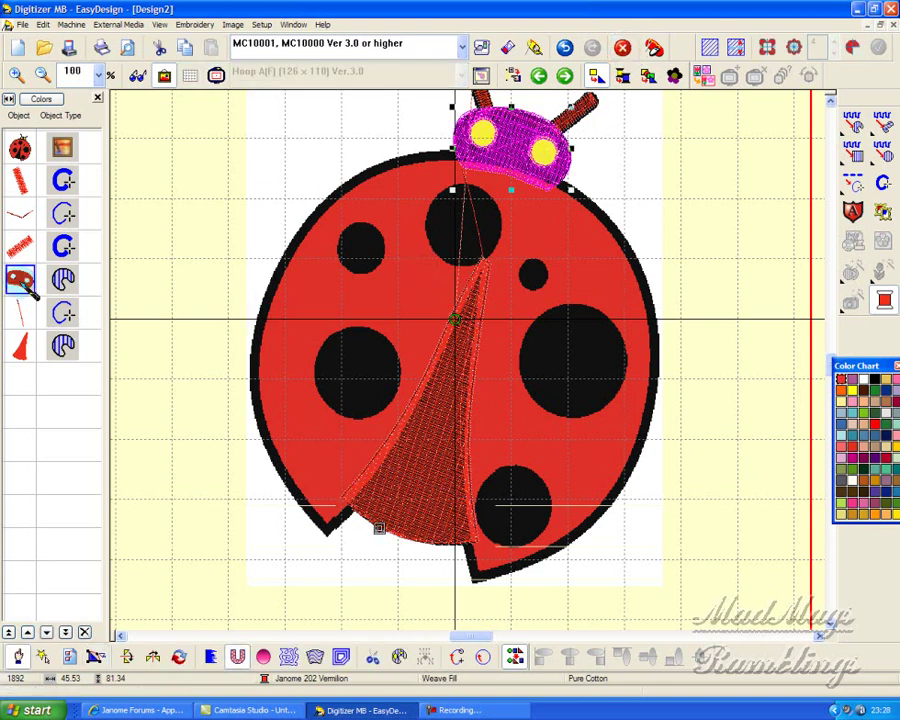
{"action": "left_click", "coordinate": [70, 657]}
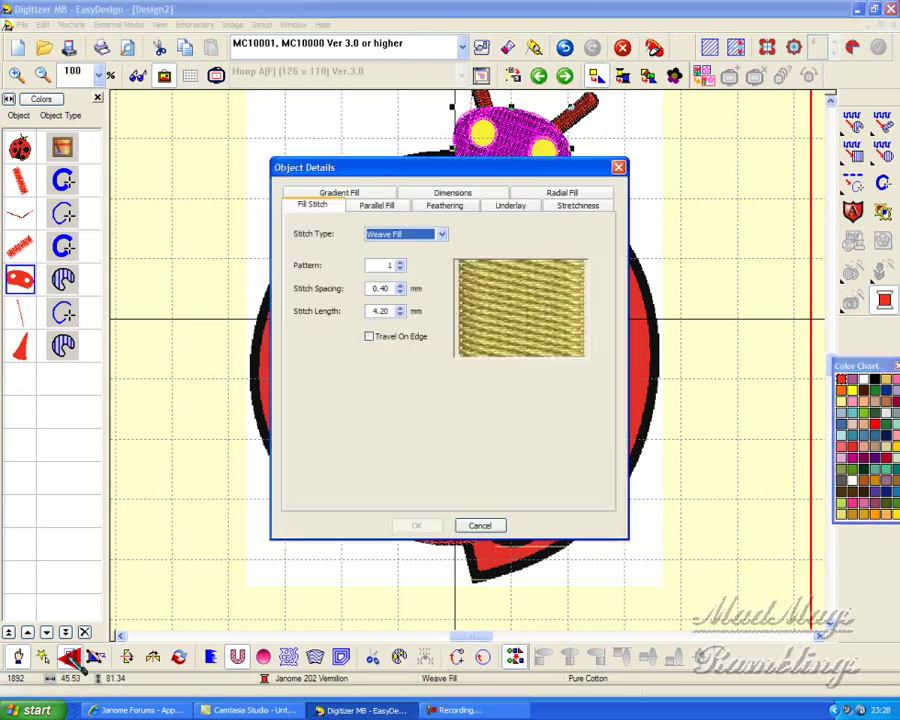
{"action": "left_click", "coordinate": [400, 285]}
{"action": "left_click", "coordinate": [400, 285]}
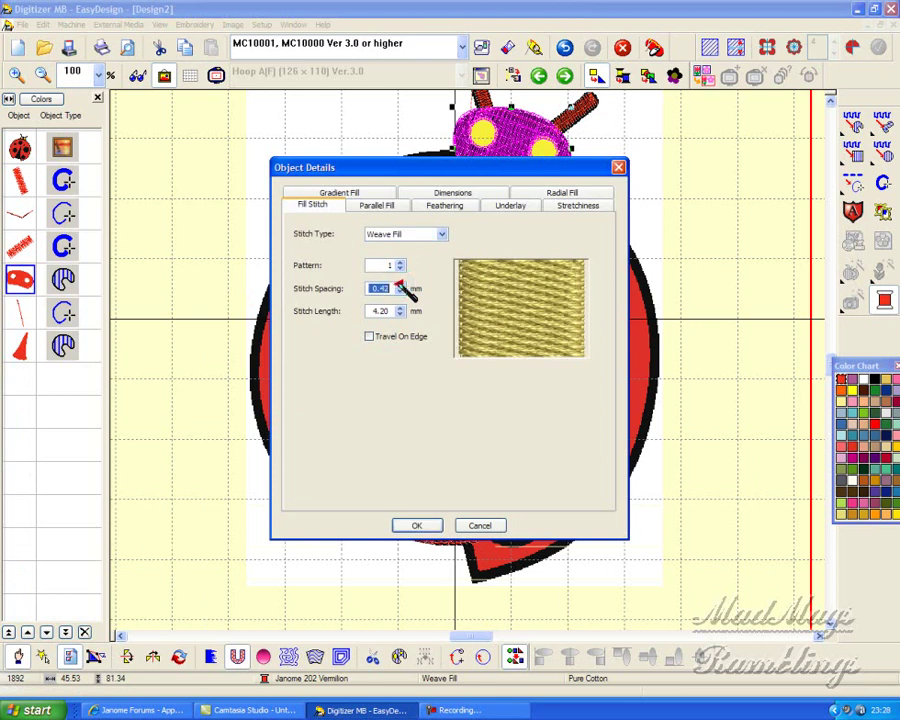
{"action": "left_click", "coordinate": [400, 285]}
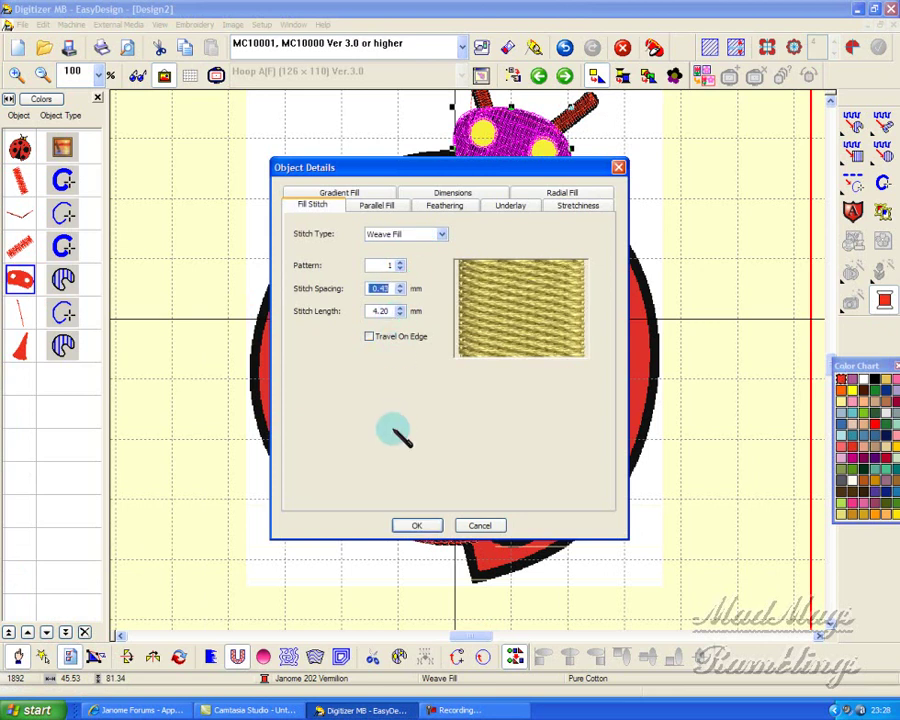
{"action": "left_click", "coordinate": [418, 527]}
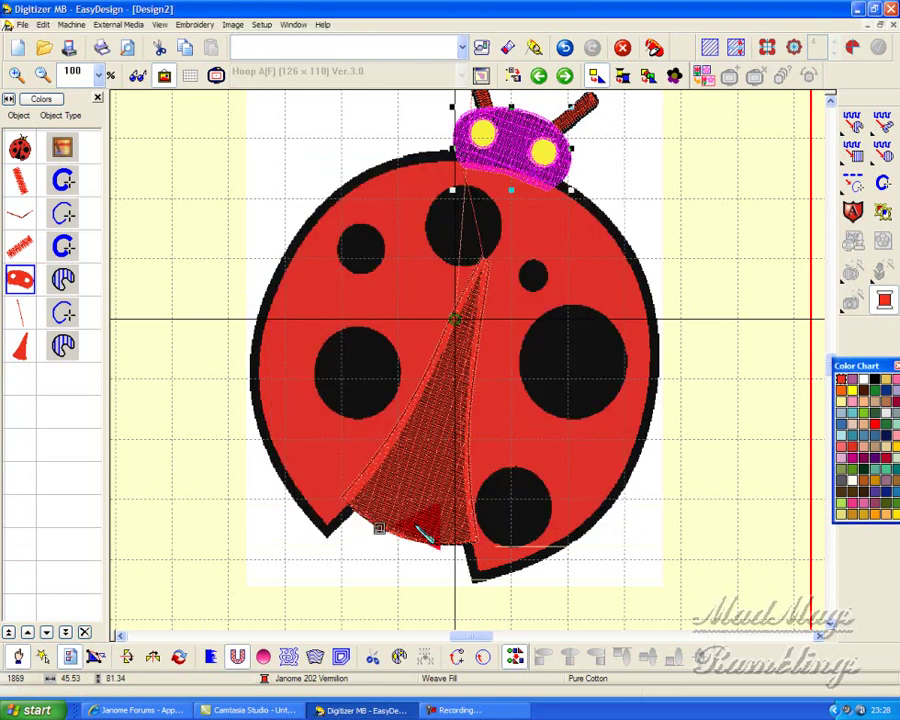
Set the wing wedge fill's stitch spacing to 0.42 mm
{"action": "left_click", "coordinate": [27, 357]}
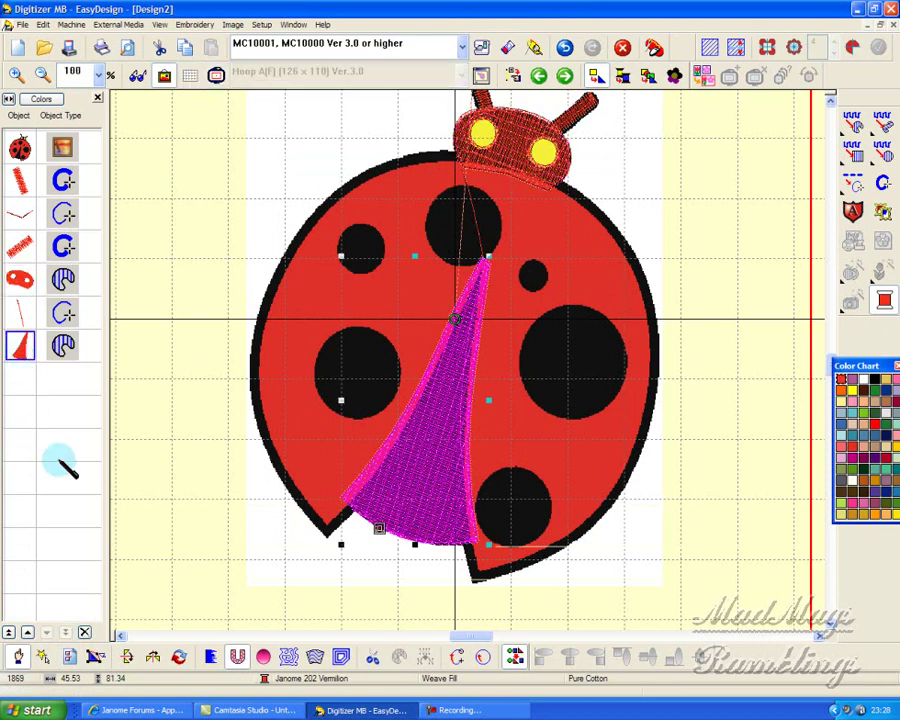
{"action": "left_click", "coordinate": [70, 657]}
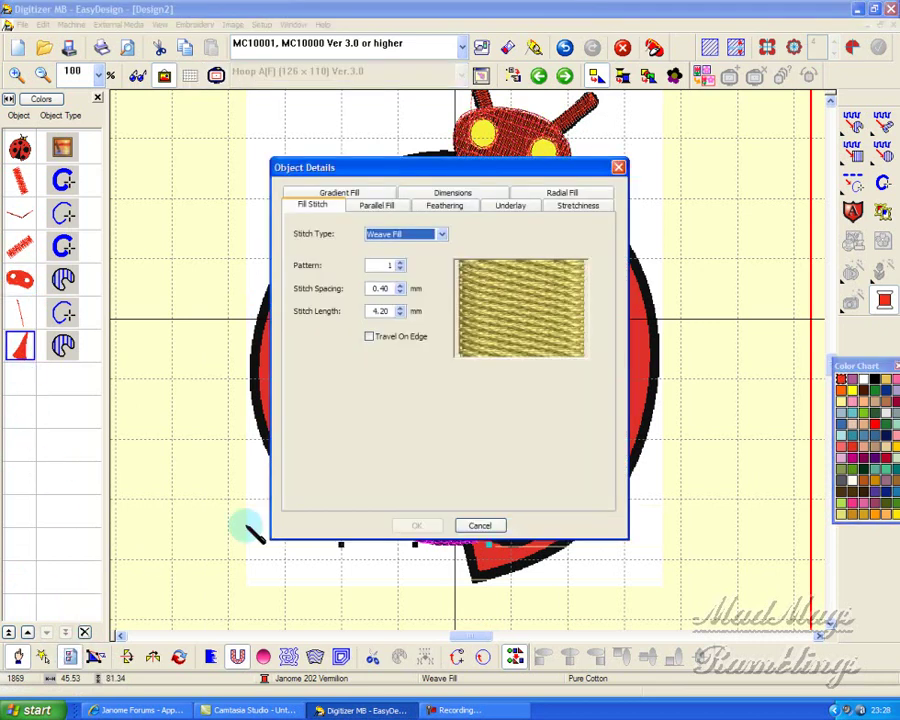
{"action": "left_click", "coordinate": [400, 285]}
{"action": "left_click", "coordinate": [400, 285]}
{"action": "left_click", "coordinate": [426, 525]}
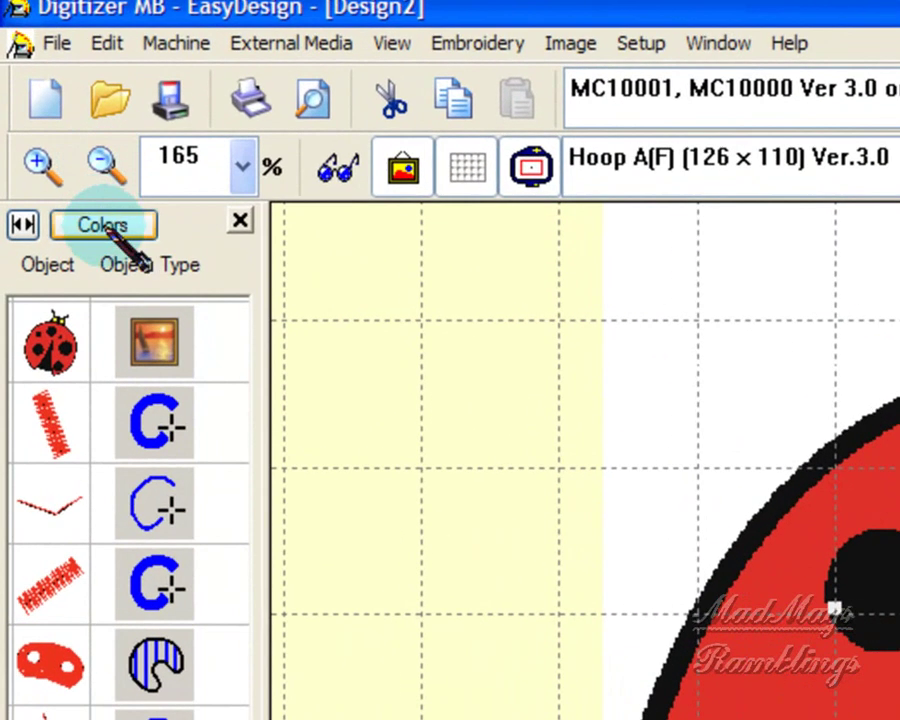
Recolour the colour-202 head and wedge to Janome 002 Black, briefly hiding the picture to check
{"action": "left_click", "coordinate": [104, 226]}
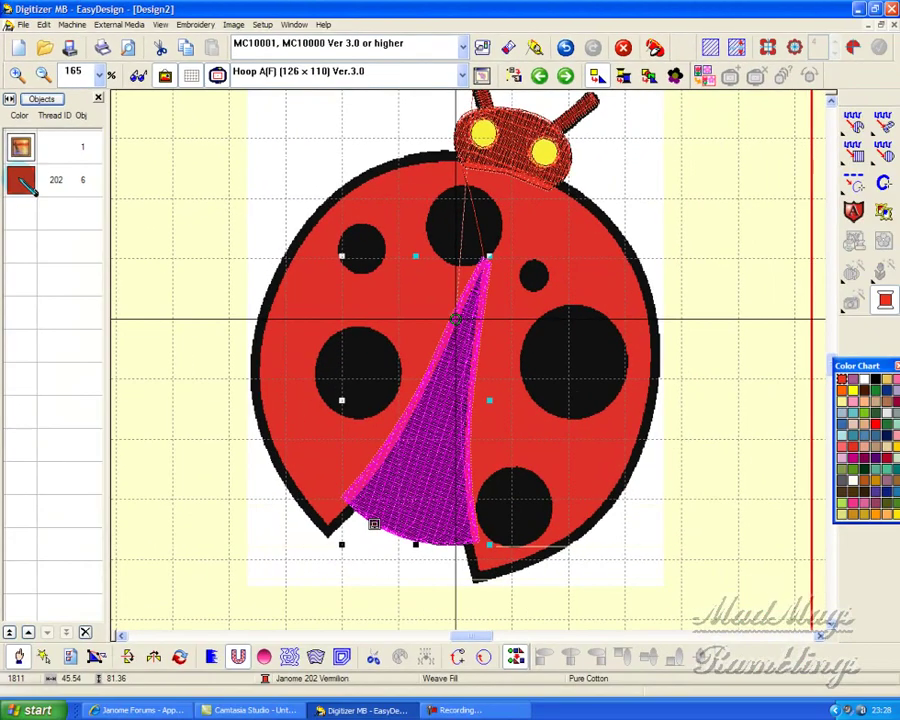
{"action": "left_click", "coordinate": [20, 180]}
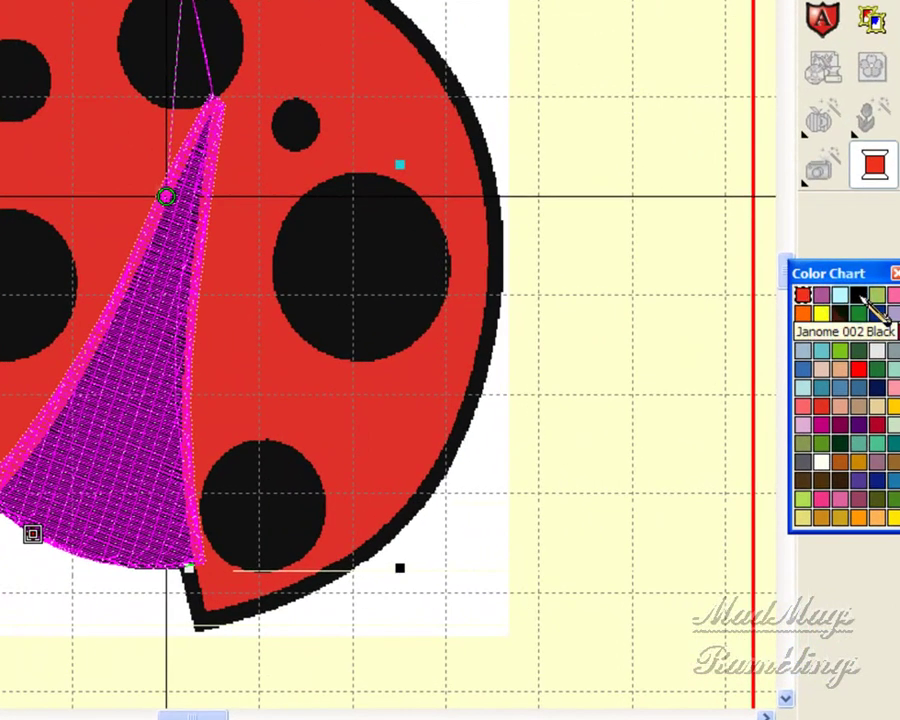
{"action": "left_click", "coordinate": [859, 295]}
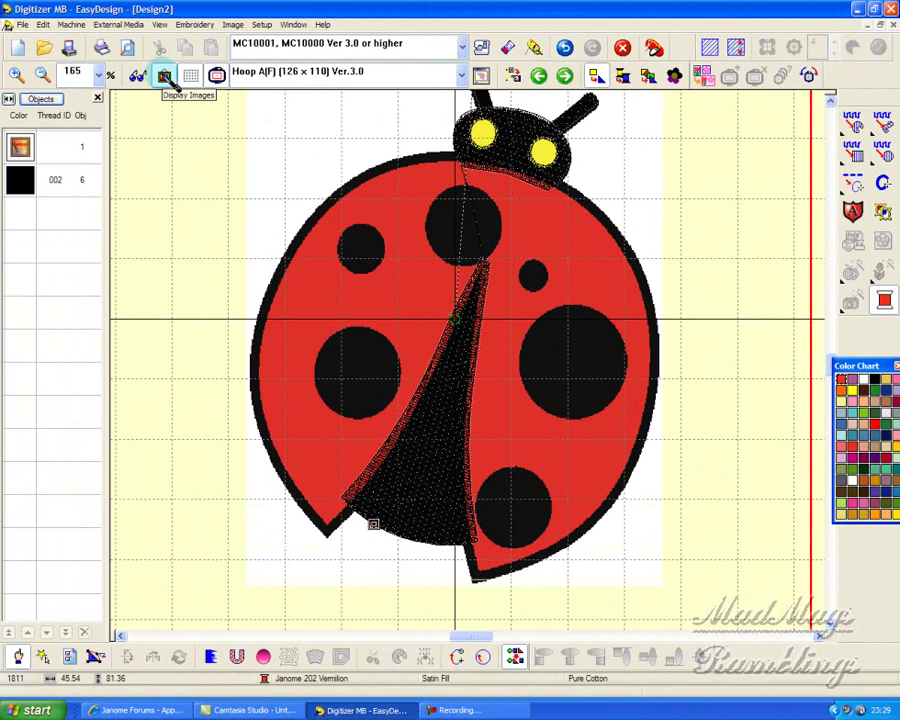
{"action": "left_click", "coordinate": [112, 44]}
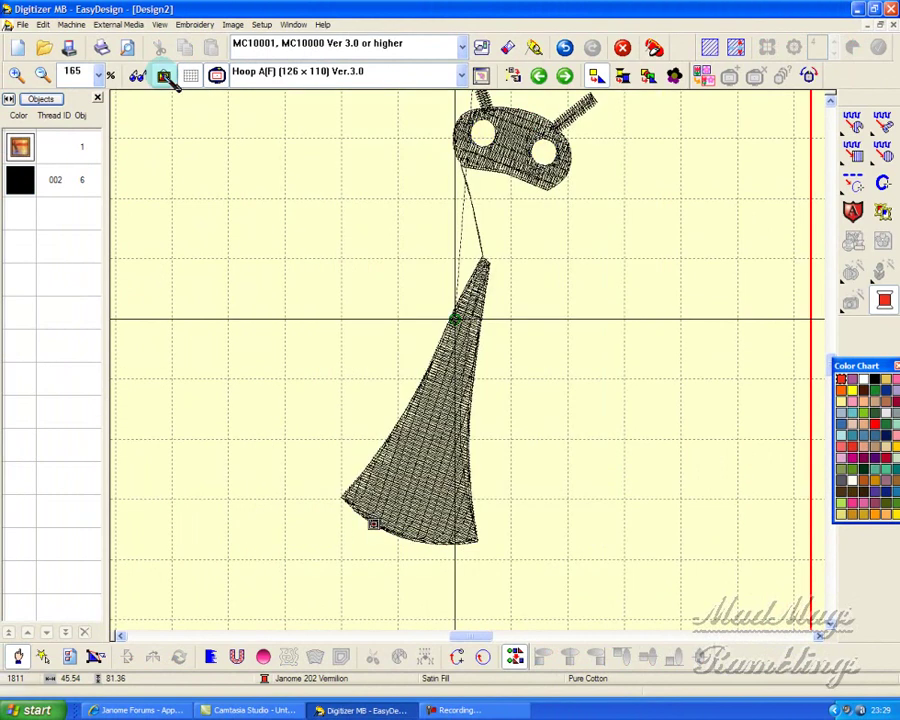
{"action": "left_click", "coordinate": [164, 76]}
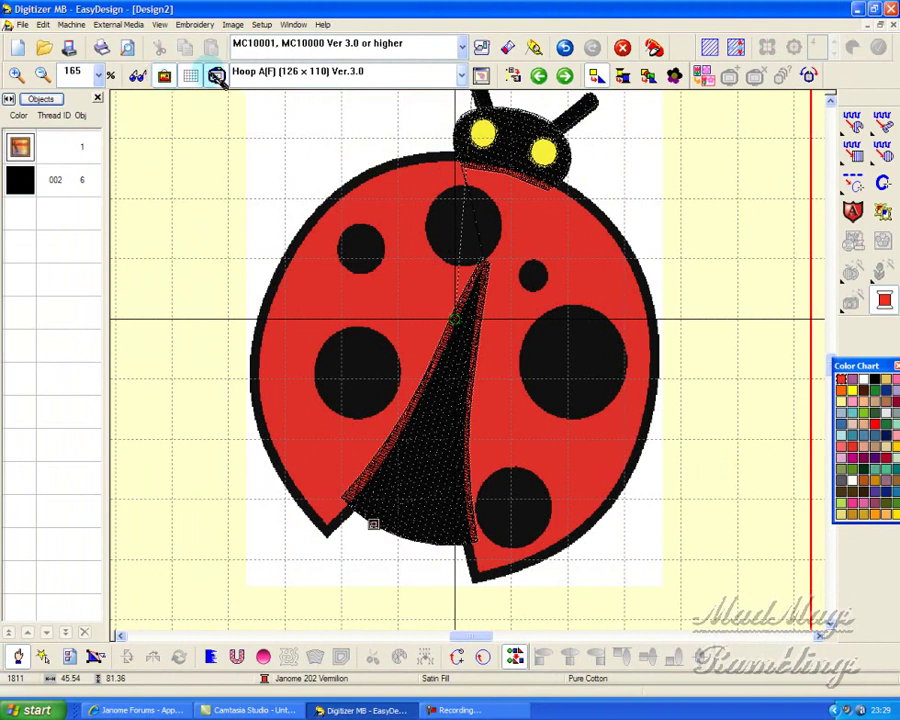
Set the thread to 206 Bright Green and choose the Single Run Line tool
{"action": "left_click", "coordinate": [52, 99]}
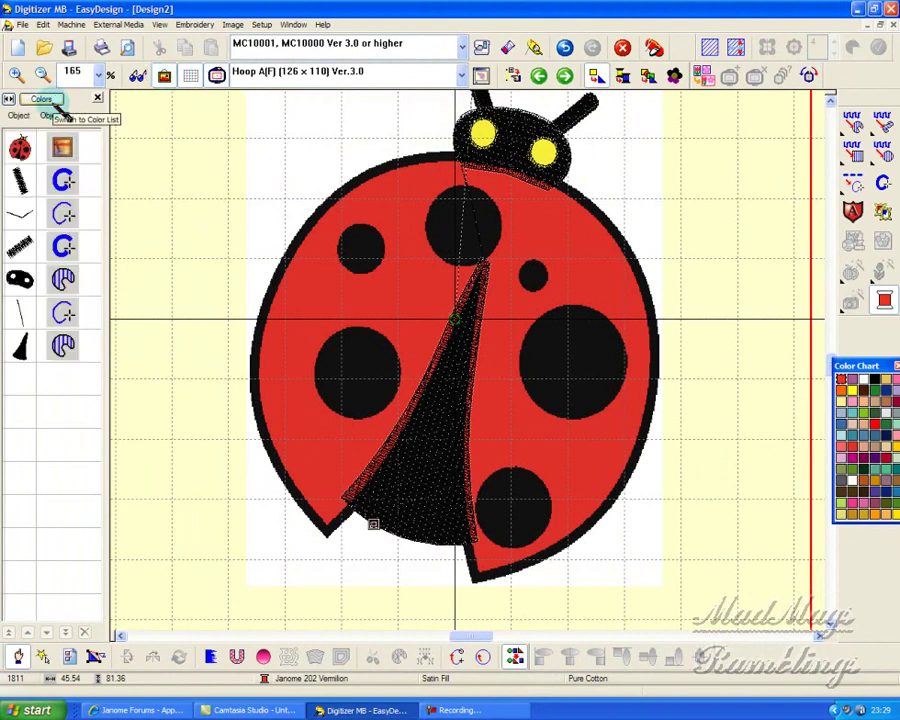
{"action": "left_click", "coordinate": [875, 391]}
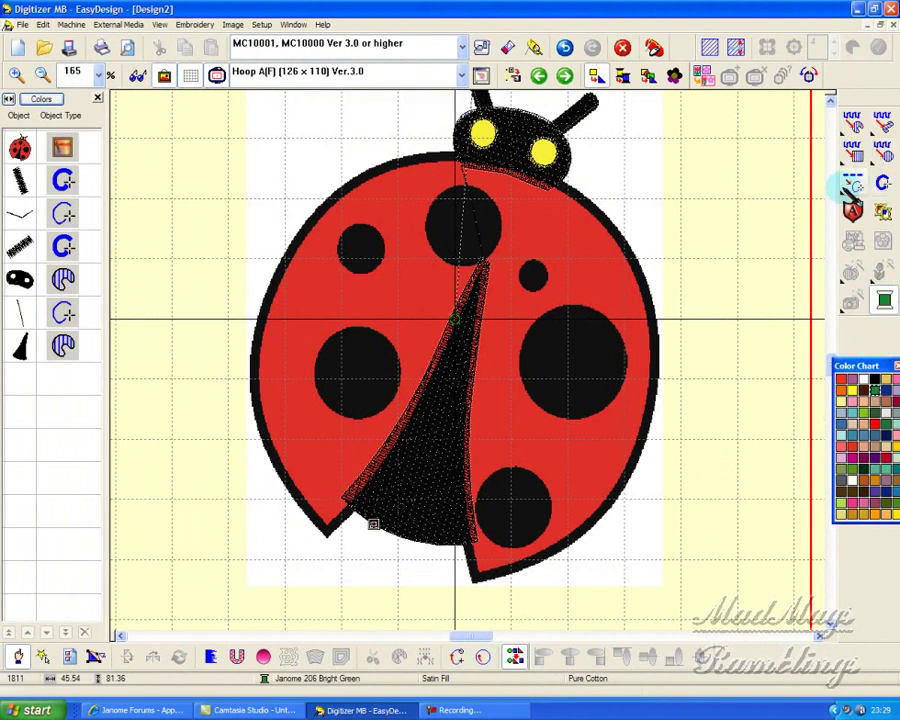
{"action": "left_click", "coordinate": [851, 184]}
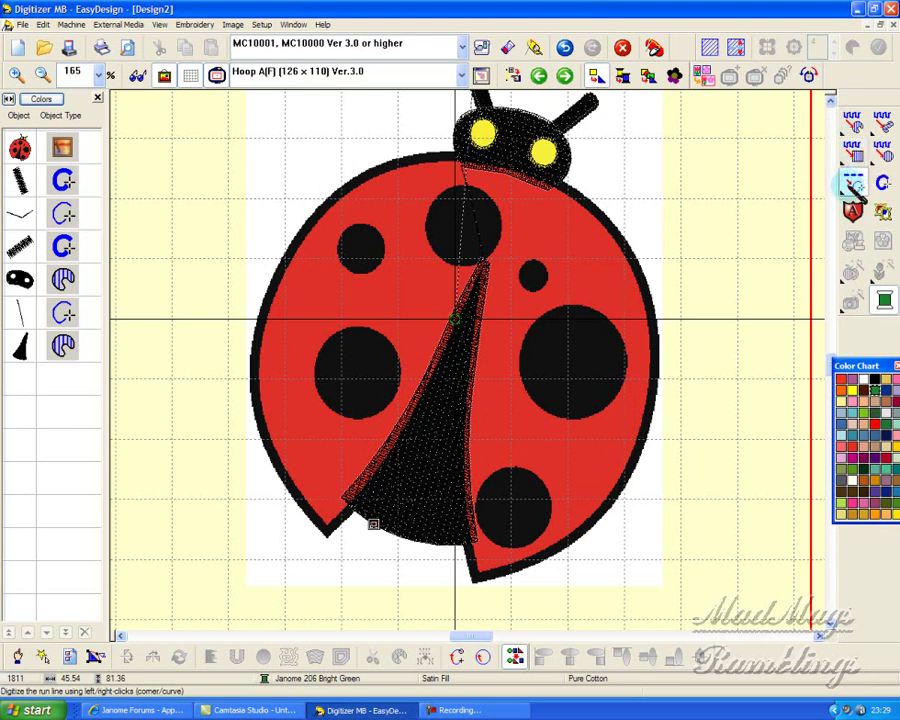
{"action": "left_click", "coordinate": [855, 186]}
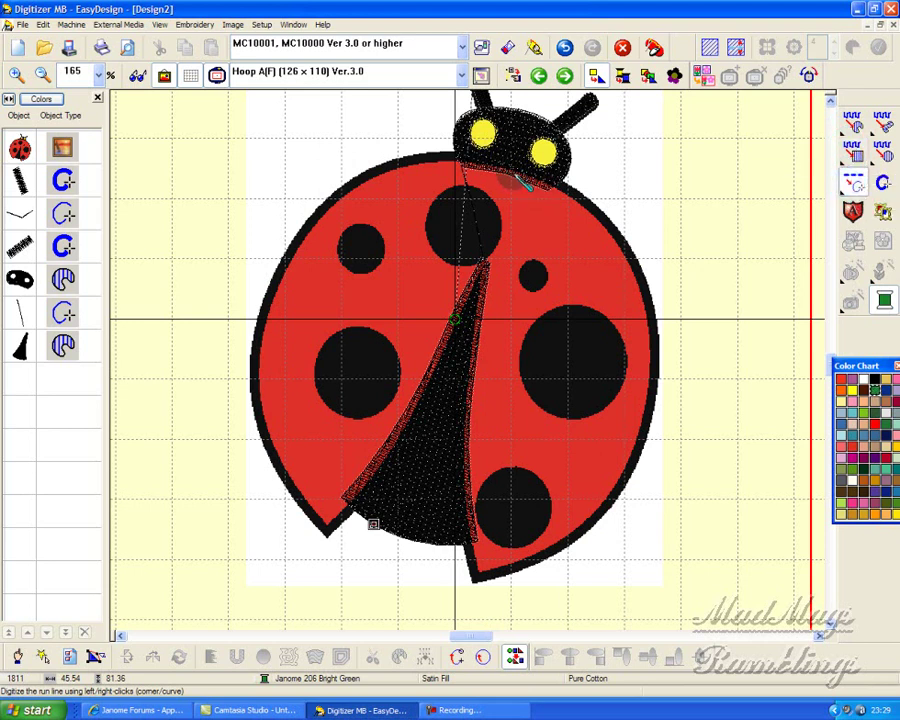
Trace the die line from the left wing tip, up the left edge and over the top to the right edge
{"action": "left_click", "coordinate": [352, 512]}
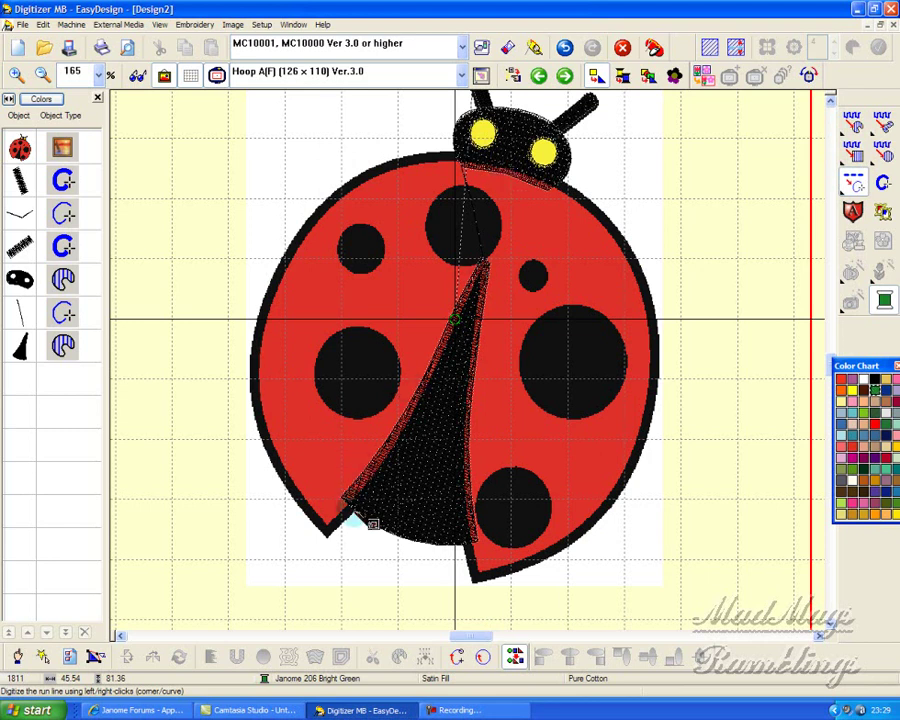
{"action": "left_click", "coordinate": [327, 531]}
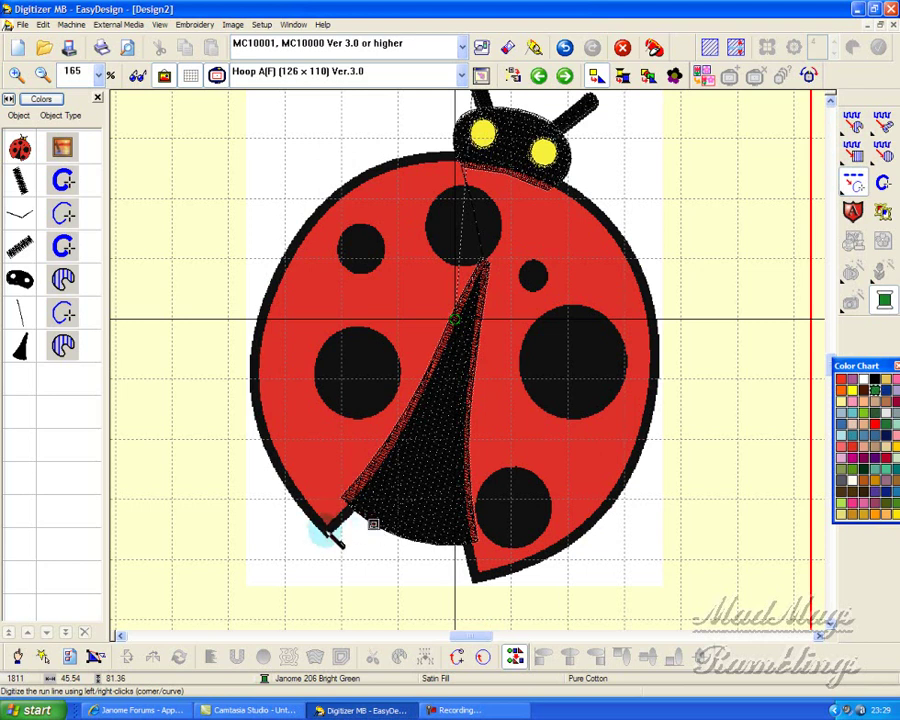
{"action": "left_click", "coordinate": [272, 461]}
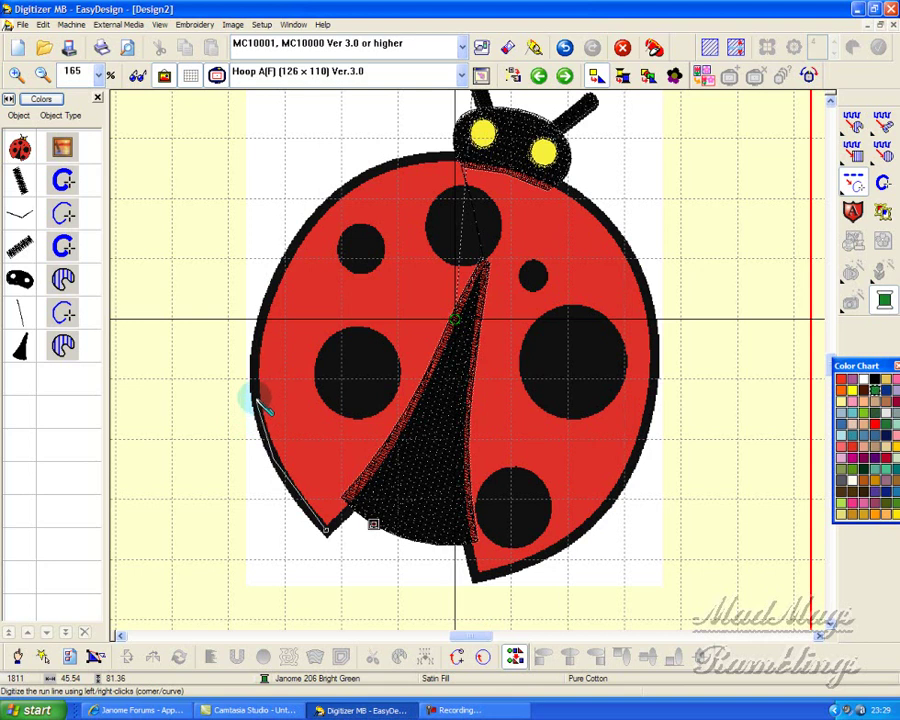
{"action": "left_click", "coordinate": [256, 399]}
{"action": "left_click", "coordinate": [257, 309]}
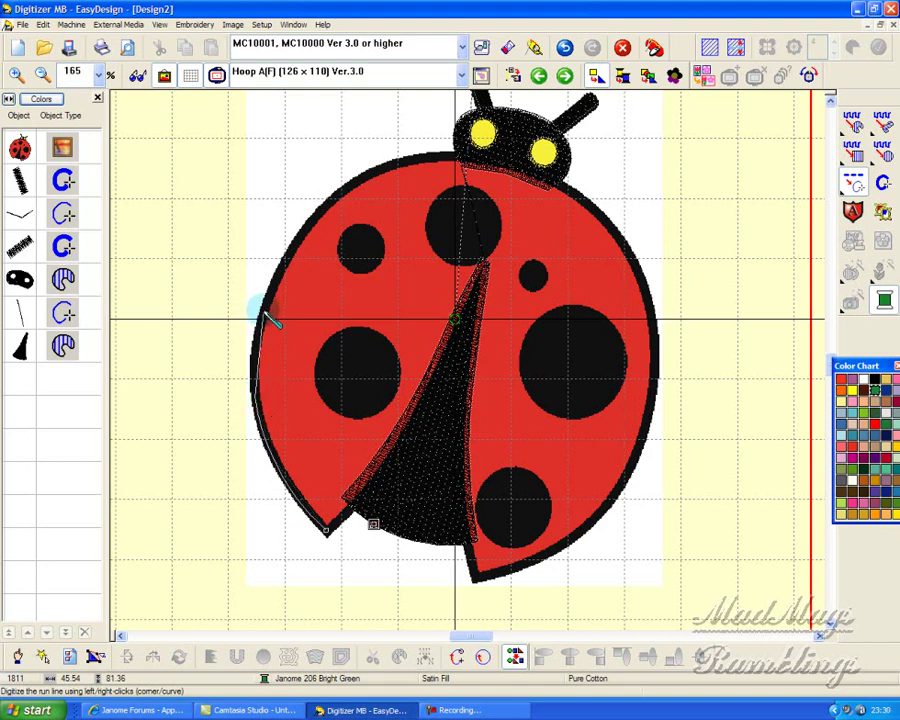
{"action": "left_click", "coordinate": [309, 216]}
{"action": "left_click", "coordinate": [394, 161]}
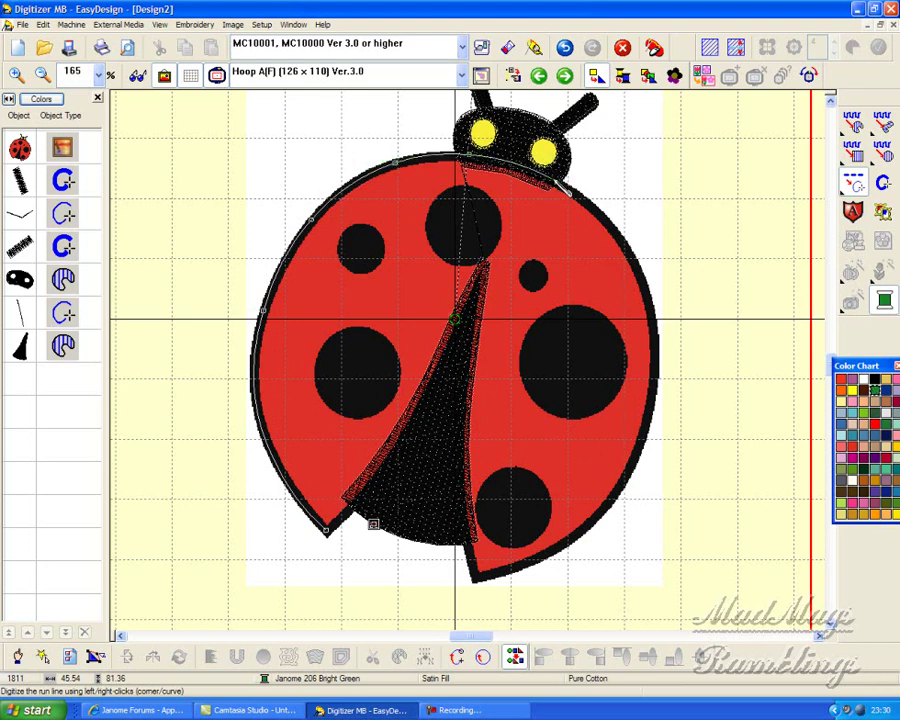
{"action": "left_click", "coordinate": [622, 247]}
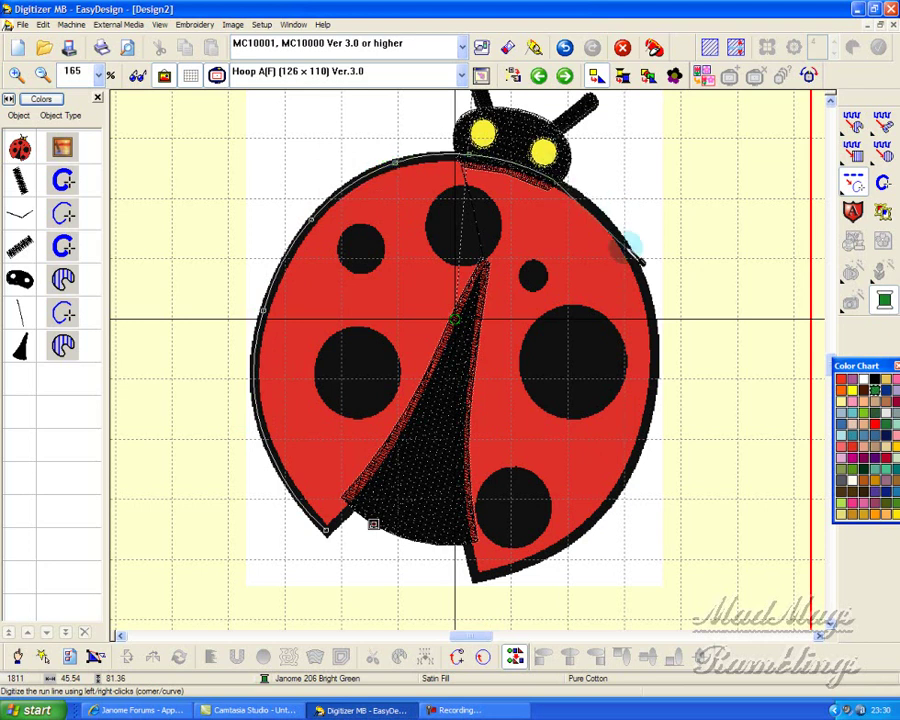
{"action": "left_click", "coordinate": [655, 339]}
Continue the die line around the right wing and the wedge, back to the left wing tip, and finish it
{"action": "left_click", "coordinate": [645, 436]}
{"action": "left_click", "coordinate": [537, 572]}
{"action": "left_click", "coordinate": [470, 582]}
{"action": "left_click", "coordinate": [463, 484]}
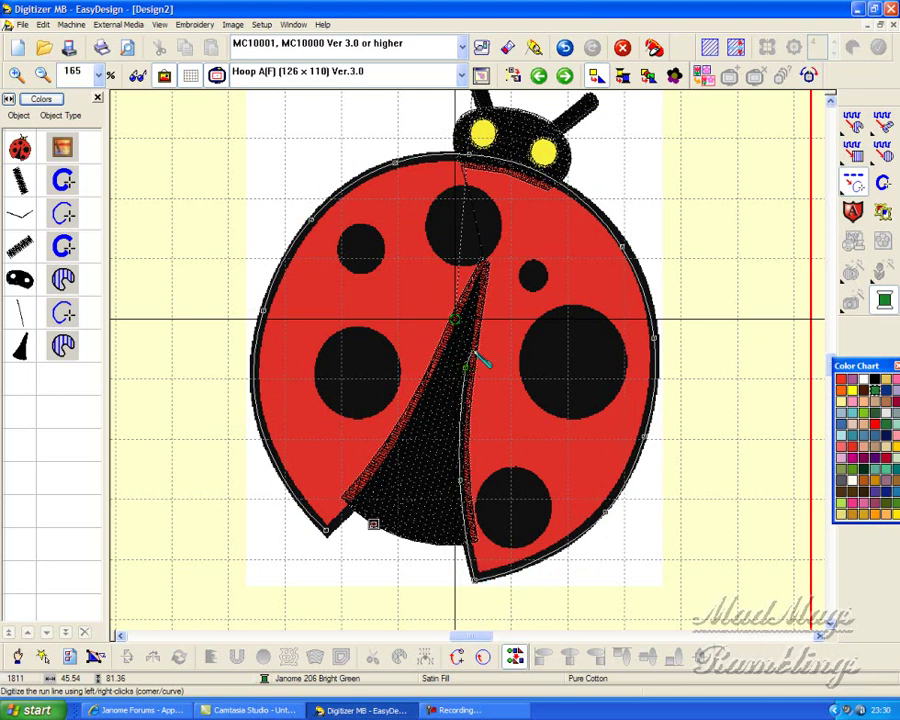
{"action": "left_click", "coordinate": [477, 290]}
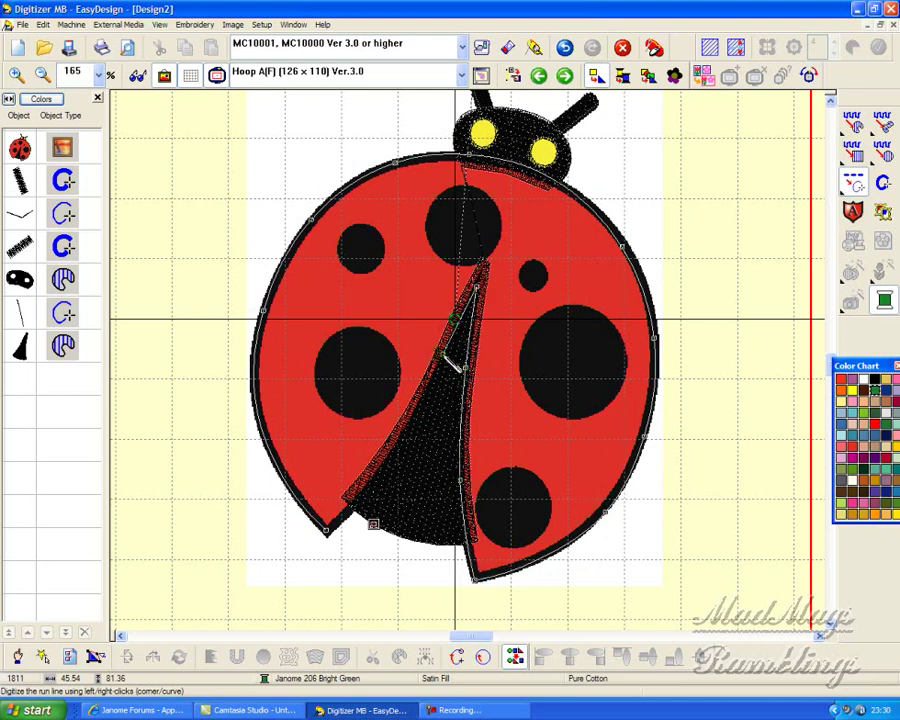
{"action": "left_click", "coordinate": [397, 448]}
{"action": "left_click", "coordinate": [327, 533]}
{"action": "key", "text": "Return"}
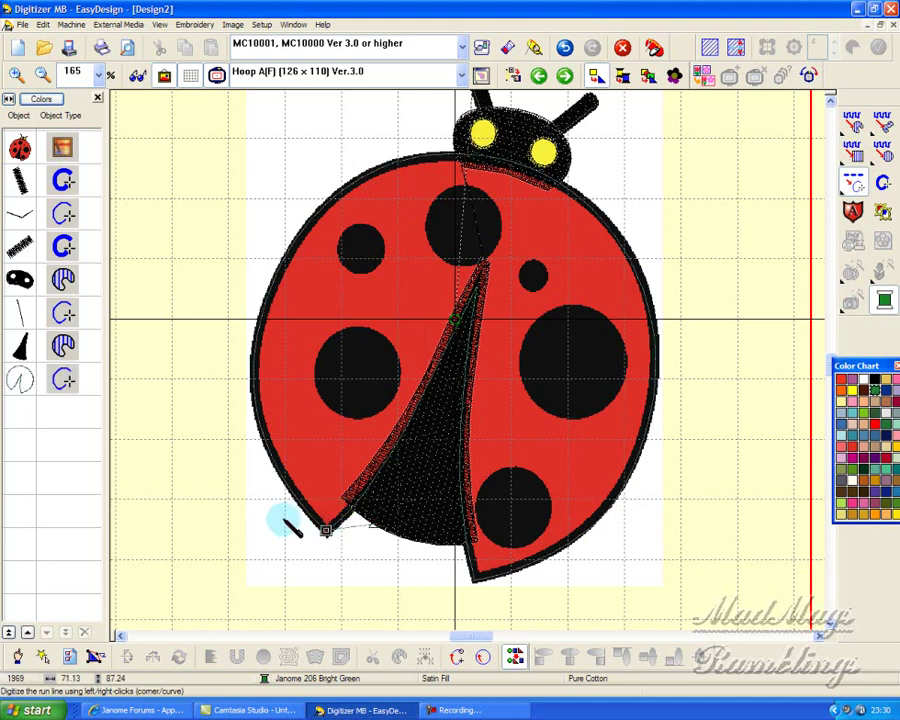
Hide the ladybug picture, preview and close the Visualizer, then select the green run line in the object list
{"action": "left_click", "coordinate": [165, 76]}
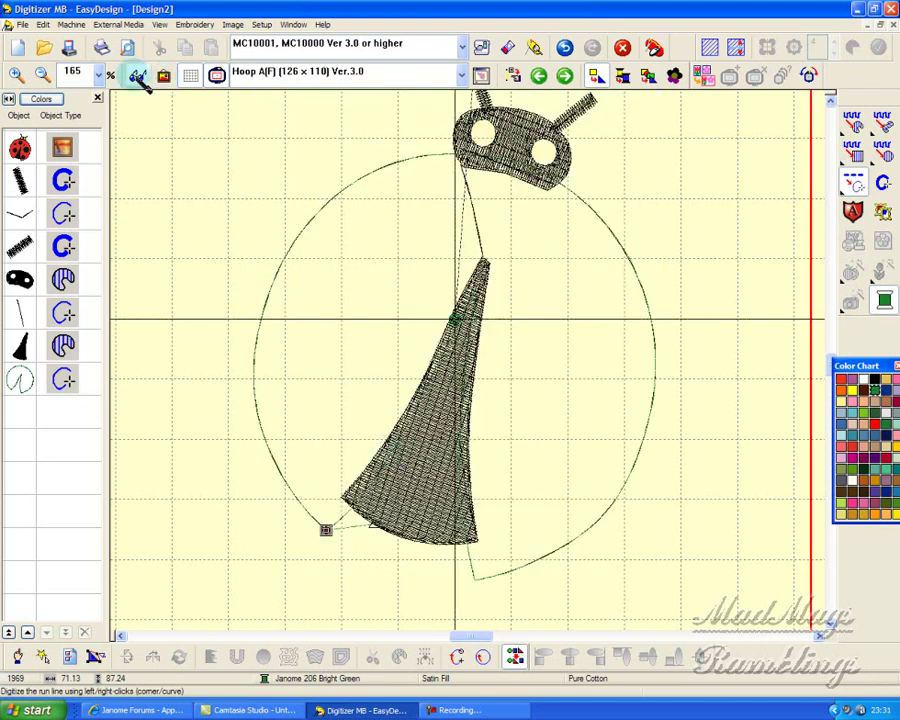
{"action": "left_click", "coordinate": [138, 77]}
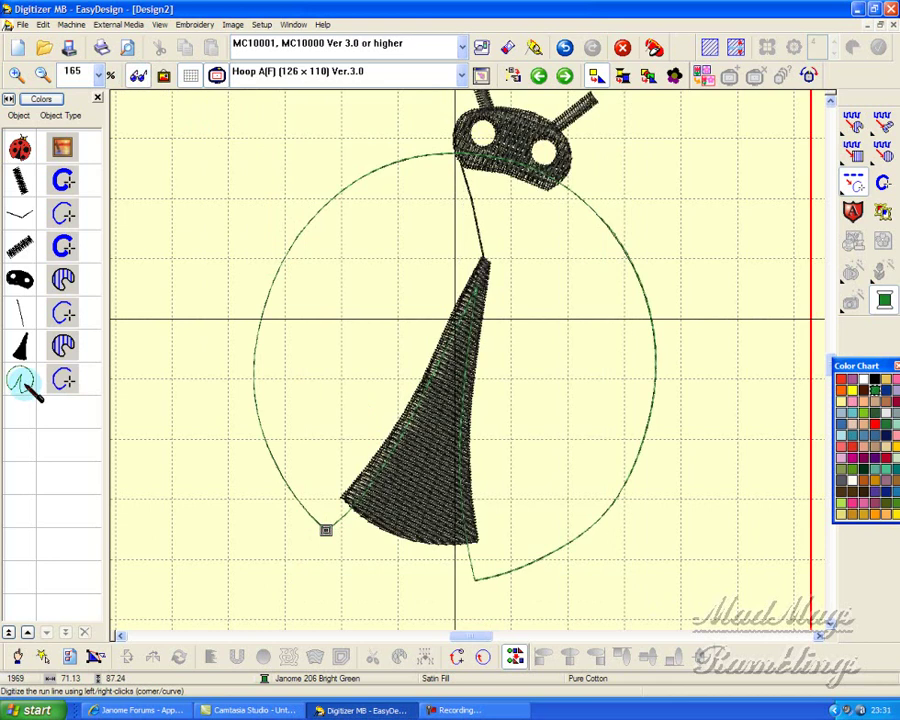
{"action": "left_click", "coordinate": [139, 79]}
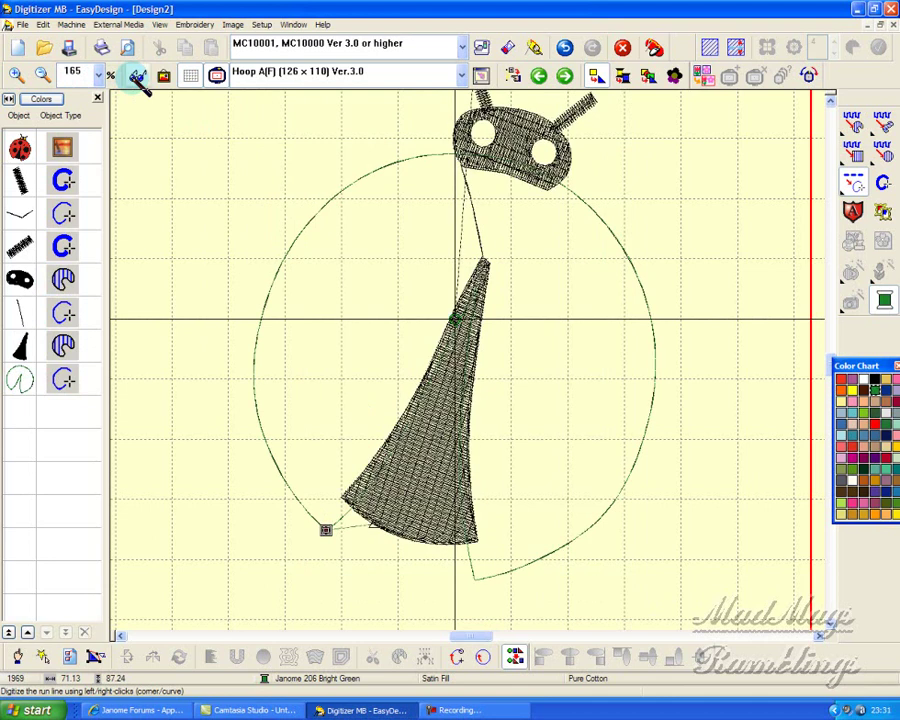
{"action": "left_click", "coordinate": [20, 379]}
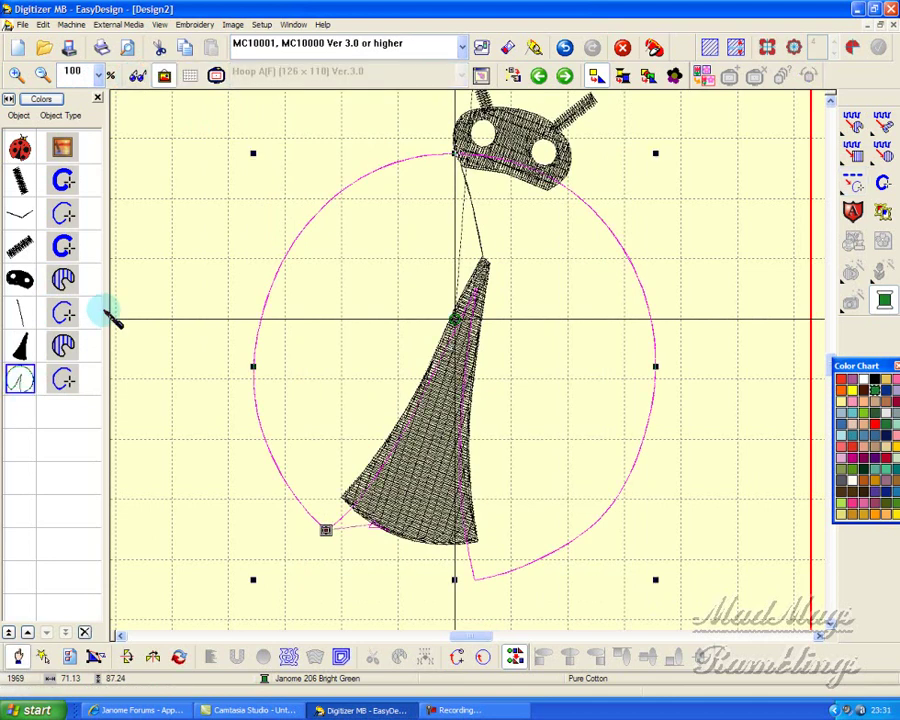
Copy the die line into a new blank design
{"action": "left_click", "coordinate": [185, 48]}
{"action": "left_click", "coordinate": [18, 47]}
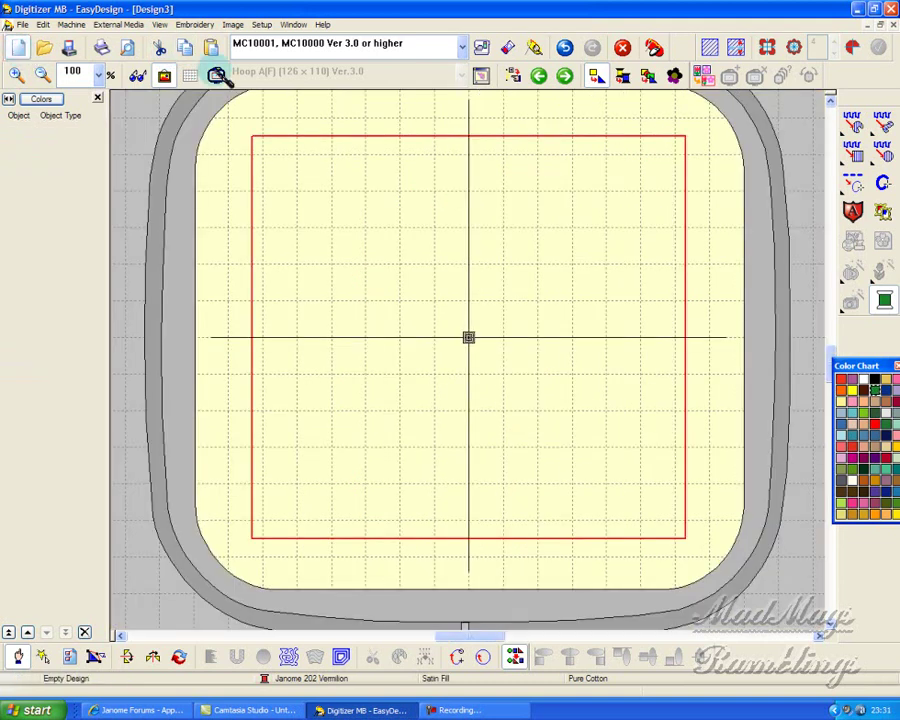
{"action": "left_click", "coordinate": [214, 50]}
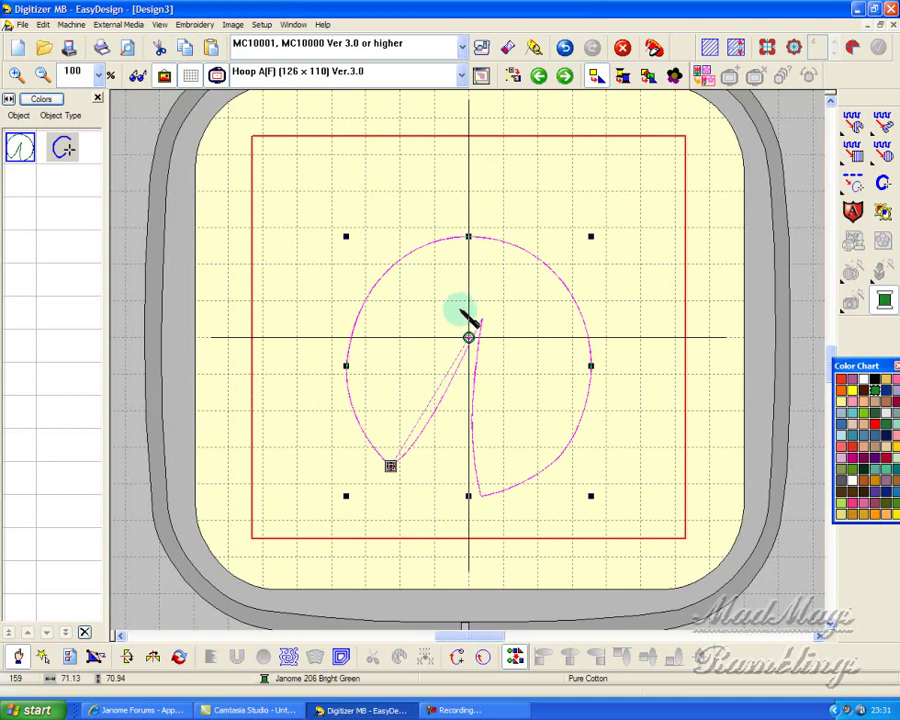
Save the new design as 'dieline lb' in the Desktop's u tubes folder
{"action": "left_click", "coordinate": [22, 25]}
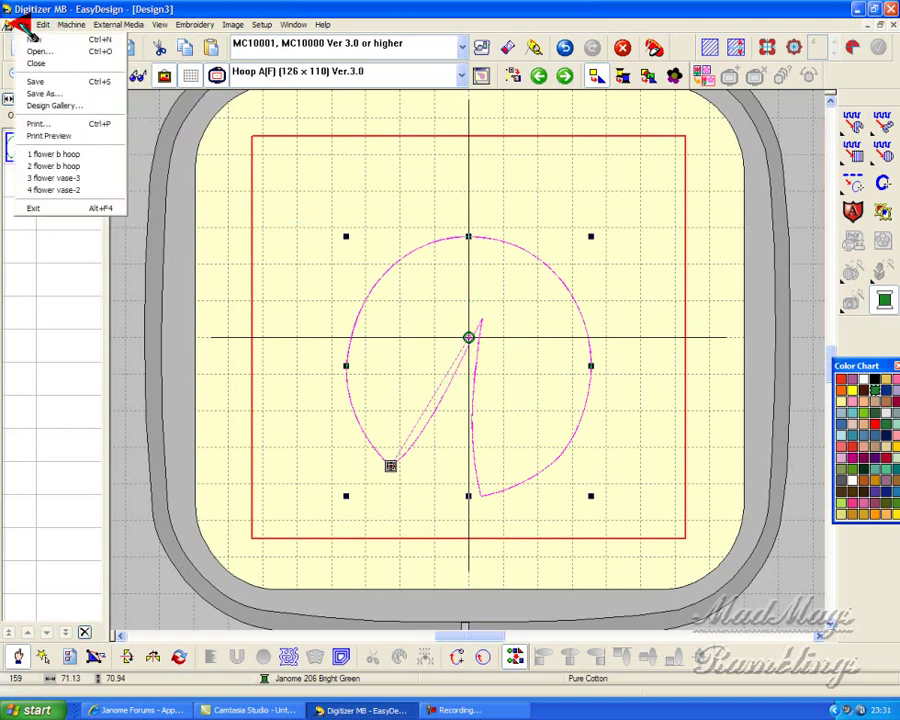
{"action": "left_click", "coordinate": [40, 94]}
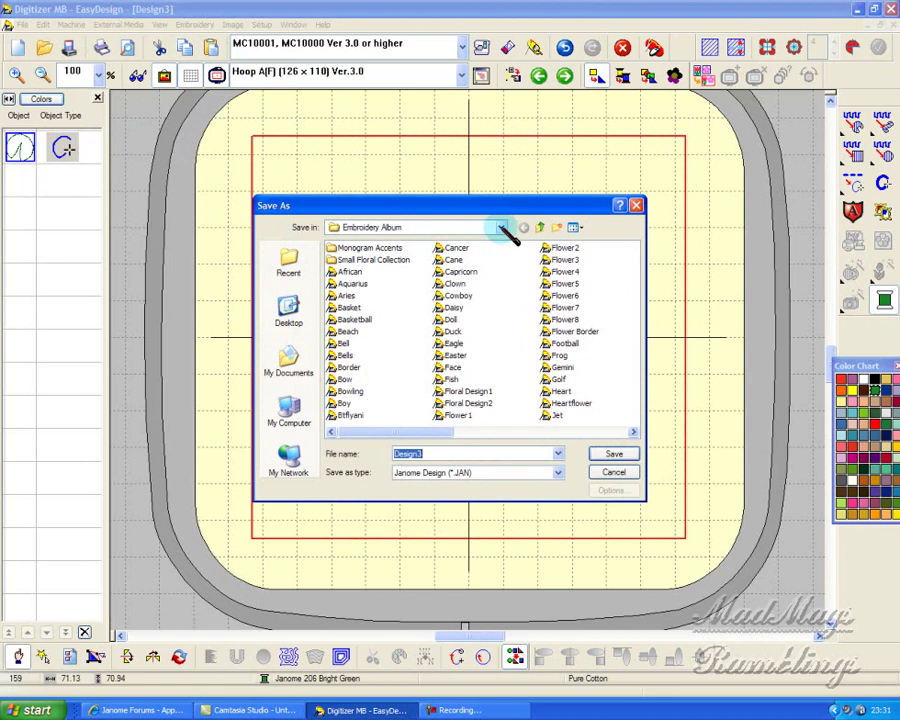
{"action": "left_click", "coordinate": [290, 308]}
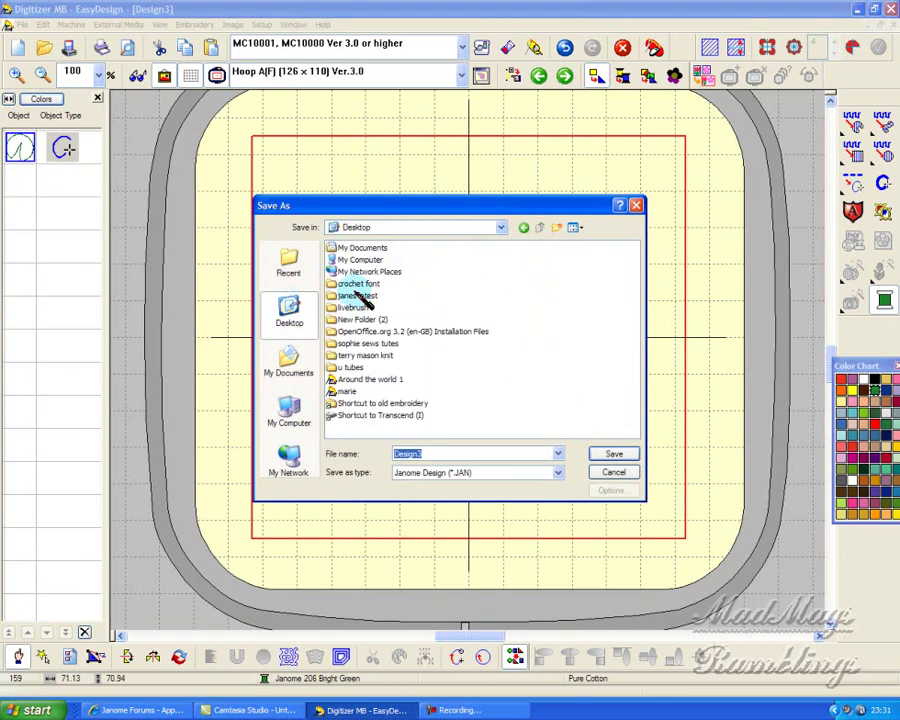
{"action": "left_click", "coordinate": [380, 415]}
{"action": "double_click", "coordinate": [345, 368]}
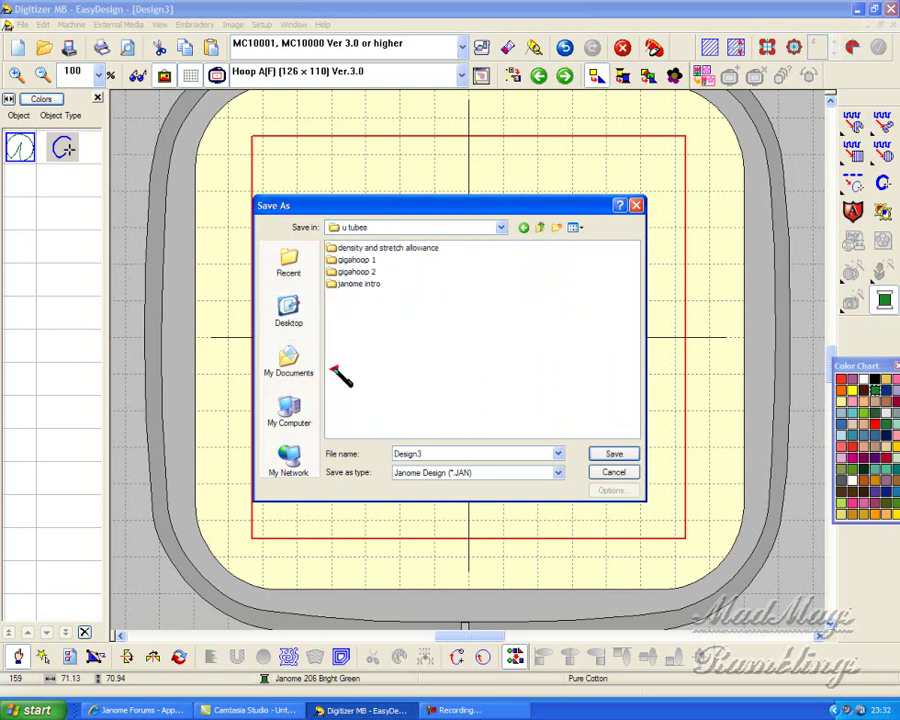
{"action": "double_click", "coordinate": [425, 453]}
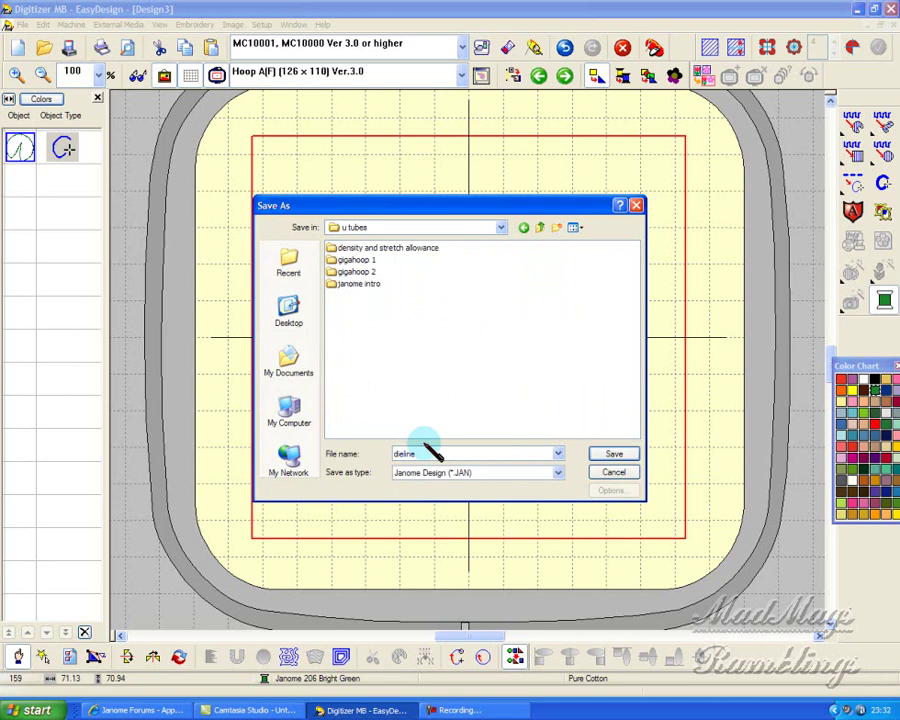
{"action": "left_click", "coordinate": [620, 454]}
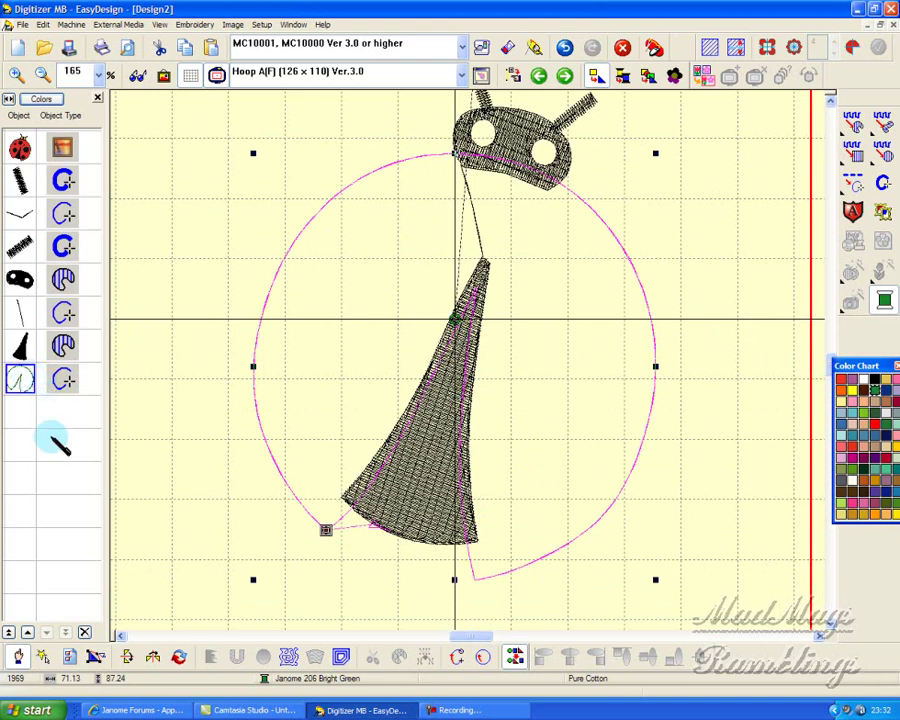
Paste a second copy of the outline and colour it Janome 273 Honey Dew
{"action": "key", "text": "ctrl+v"}
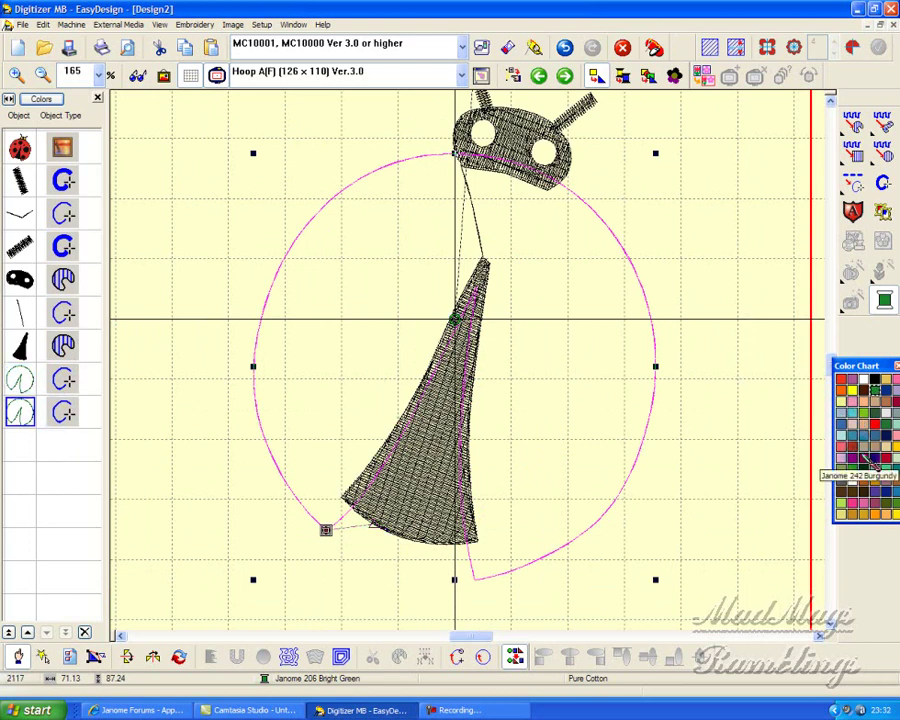
{"action": "left_click", "coordinate": [877, 514]}
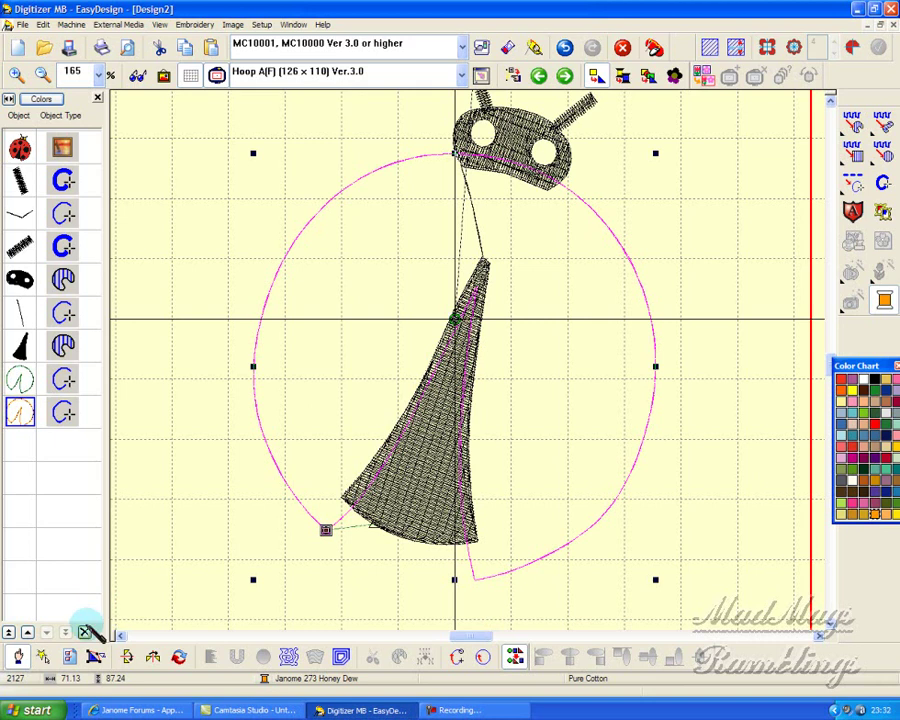
Make the Honey Dew outline a 2.75 mm-wide satin line at low stitch density
{"action": "left_click", "coordinate": [70, 658]}
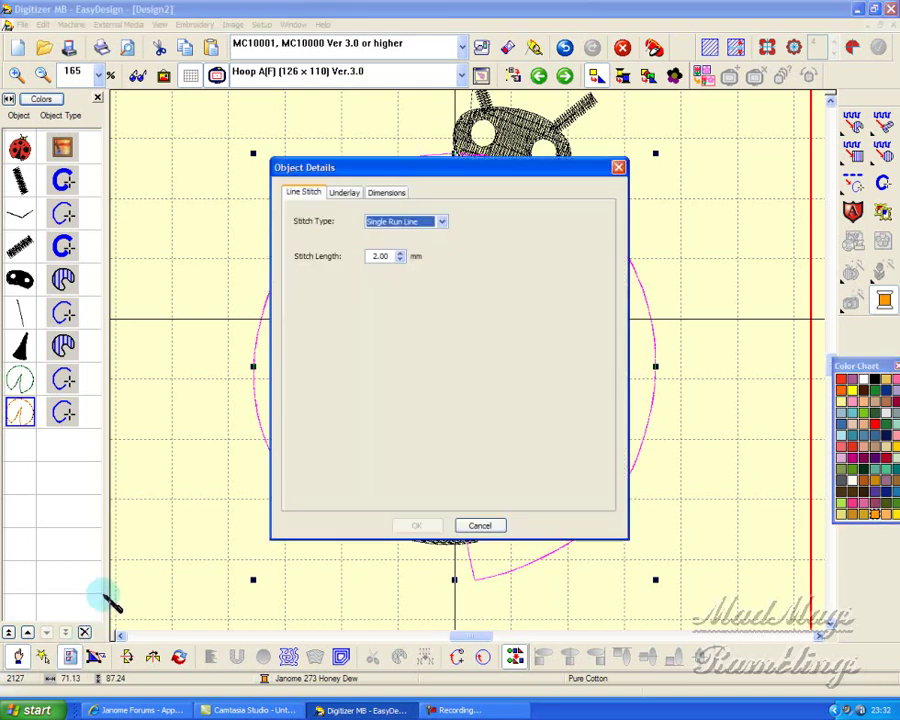
{"action": "left_click", "coordinate": [441, 222]}
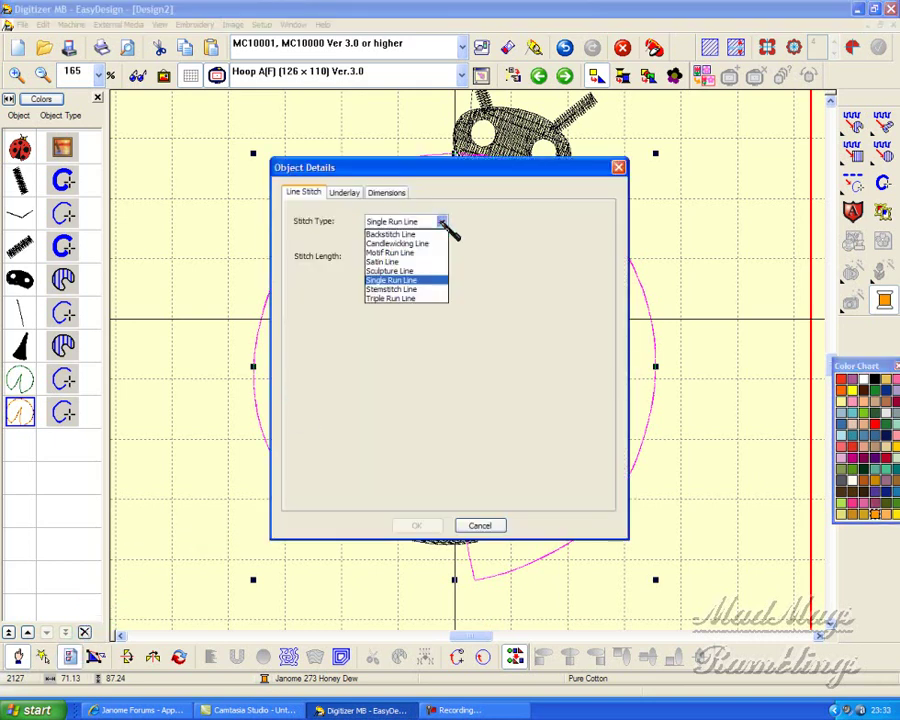
{"action": "left_click", "coordinate": [399, 262]}
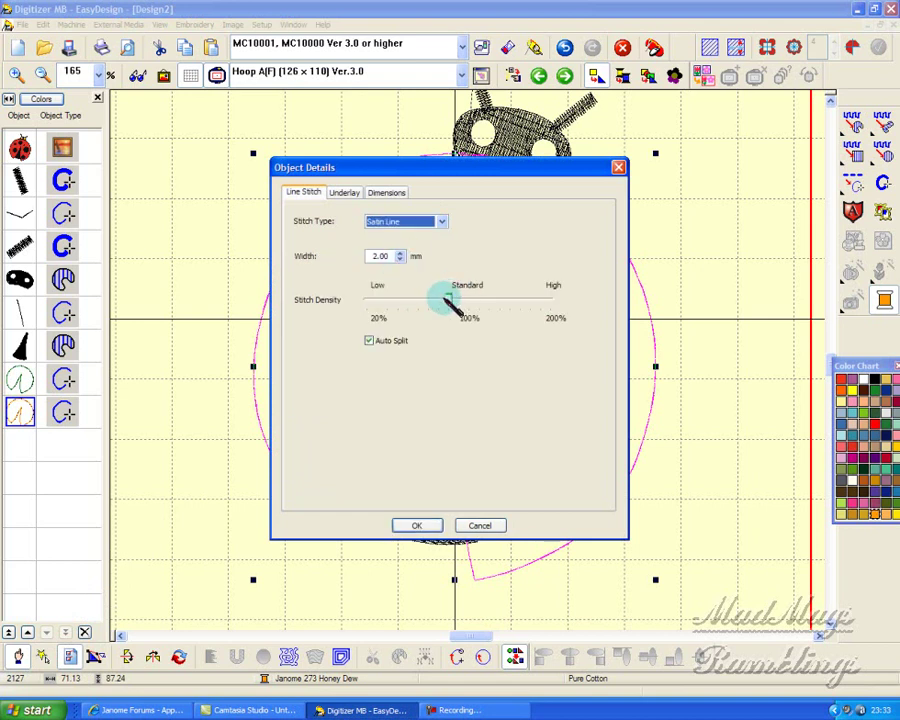
{"action": "left_click_drag", "start_coordinate": [448, 299], "coordinate": [378, 300]}
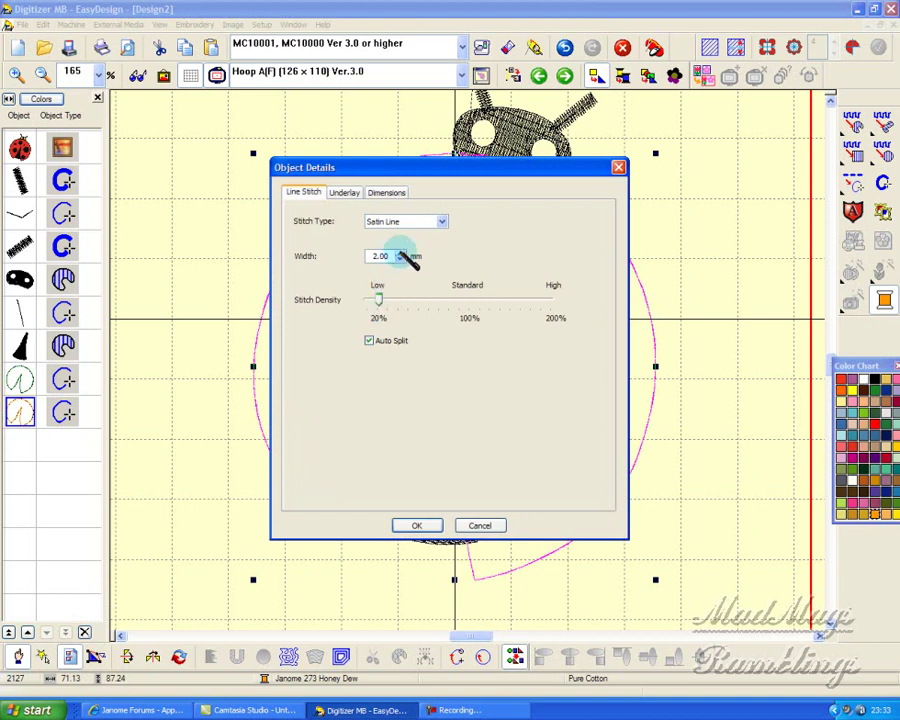
{"action": "left_click", "coordinate": [398, 252]}
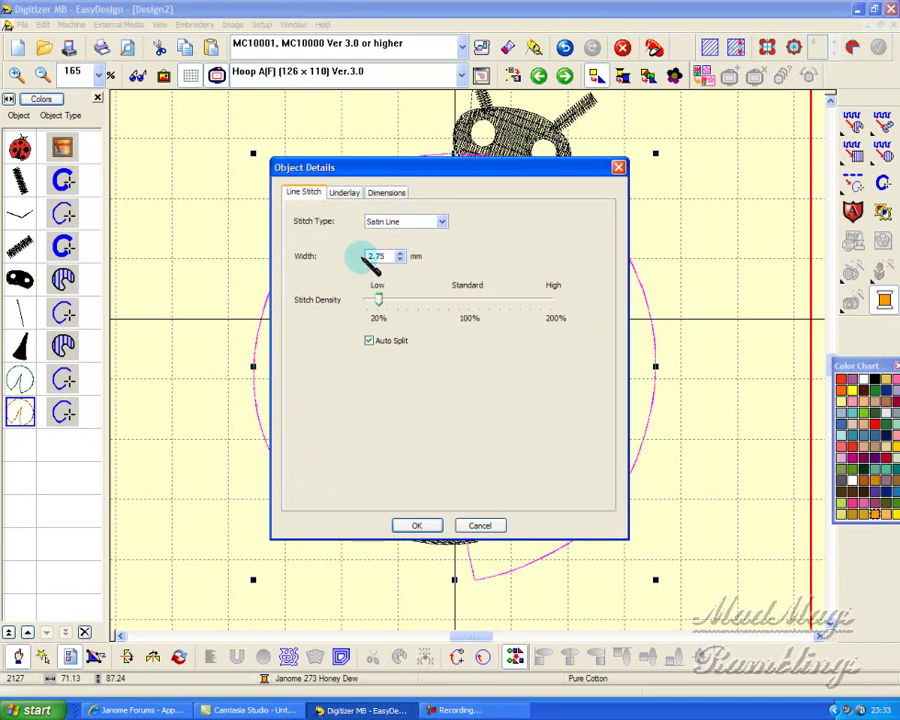
{"action": "left_click", "coordinate": [416, 525]}
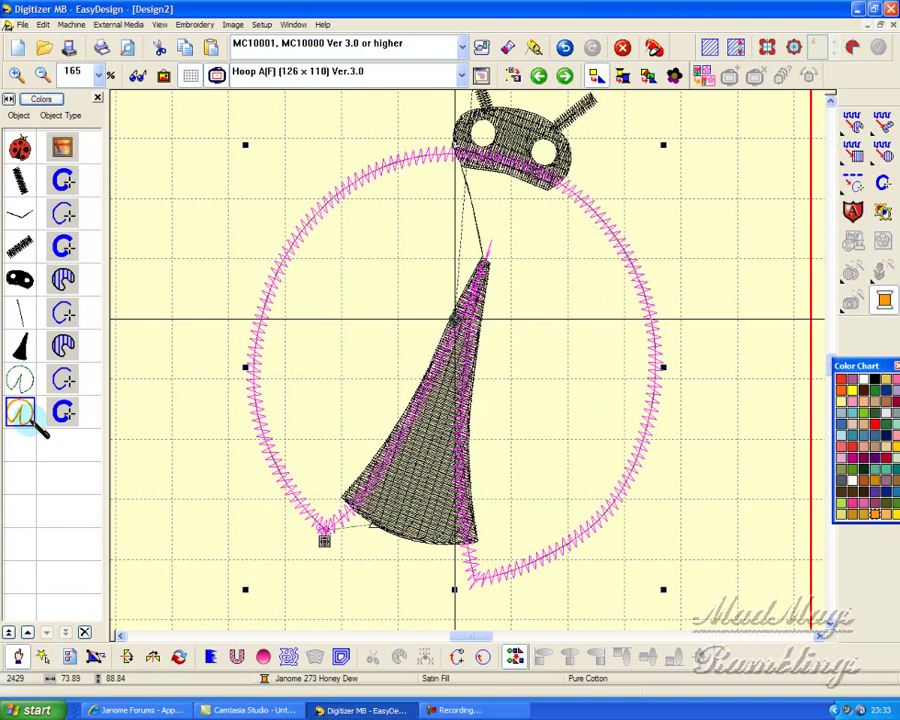
Duplicate the satin outline in black, with near-standard density and a Double Zigzag underlay
{"action": "key", "text": "ctrl+d"}
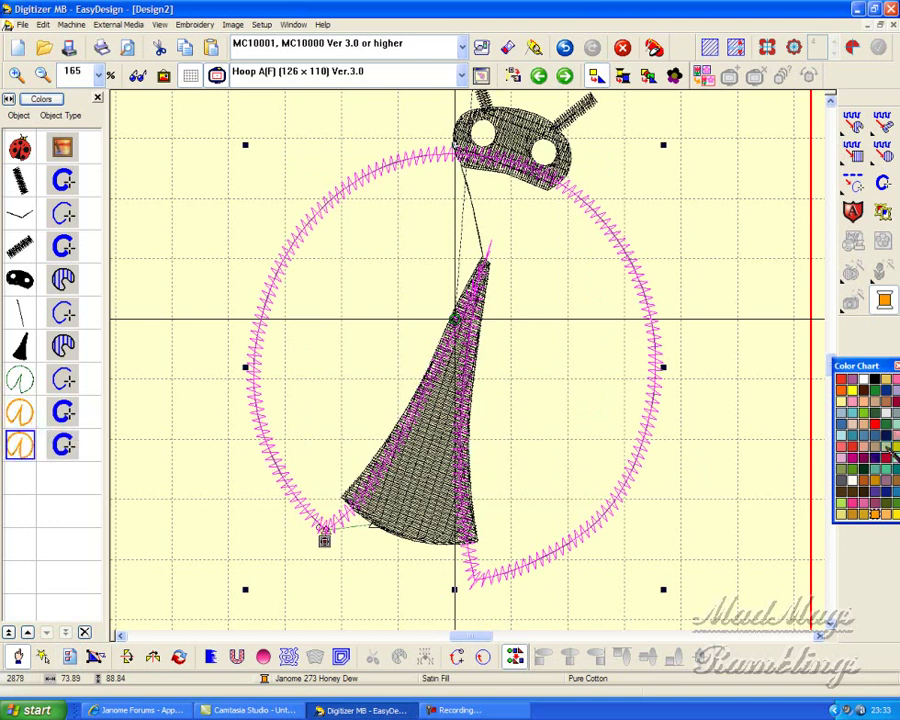
{"action": "left_click", "coordinate": [875, 379]}
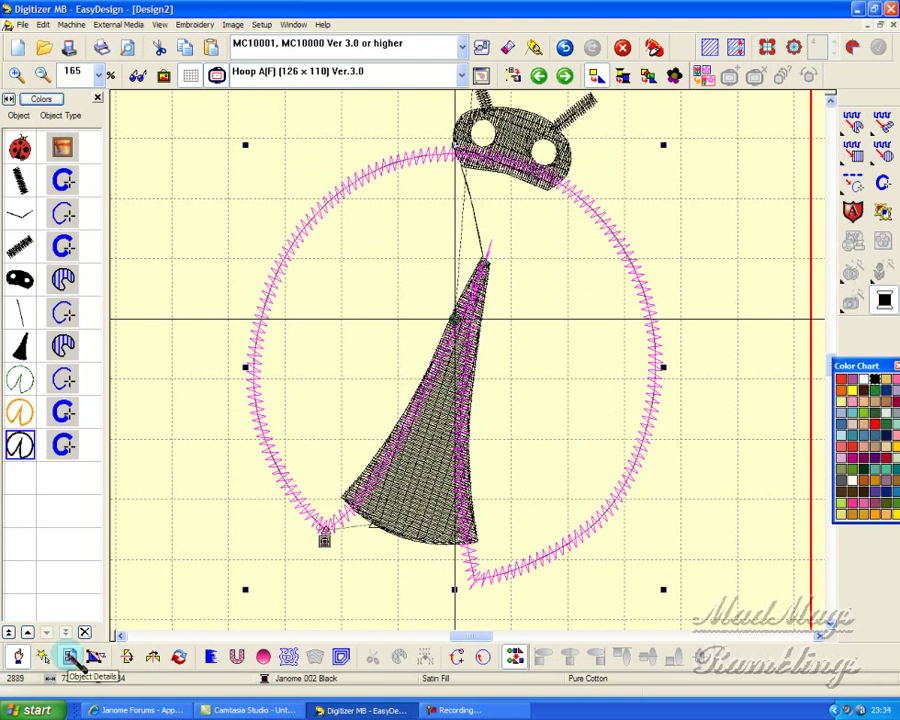
{"action": "left_click", "coordinate": [71, 660]}
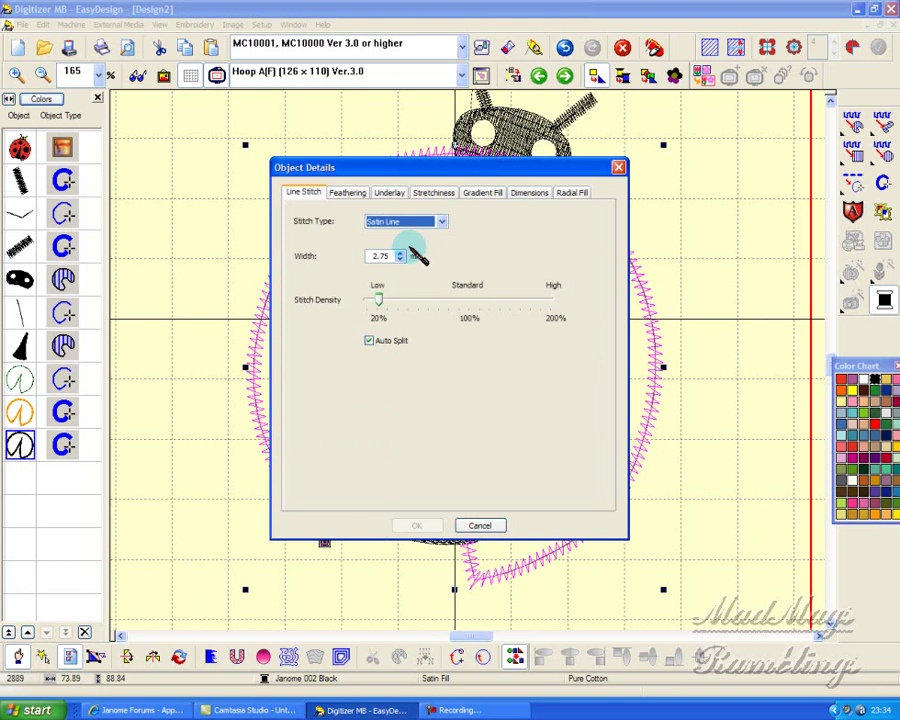
{"action": "left_click_drag", "start_coordinate": [379, 299], "coordinate": [443, 300]}
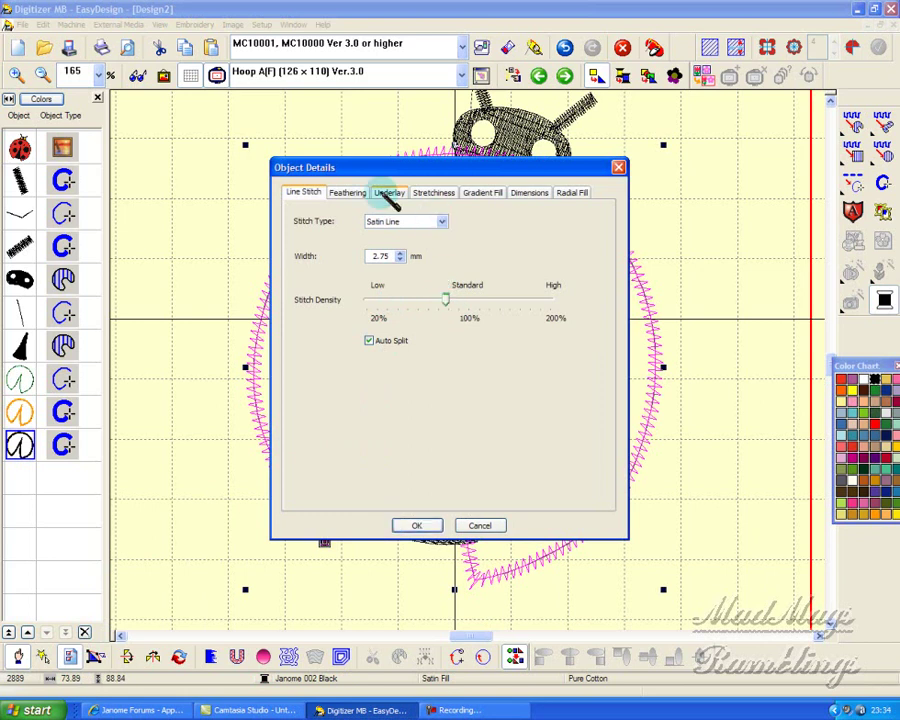
{"action": "left_click", "coordinate": [389, 193]}
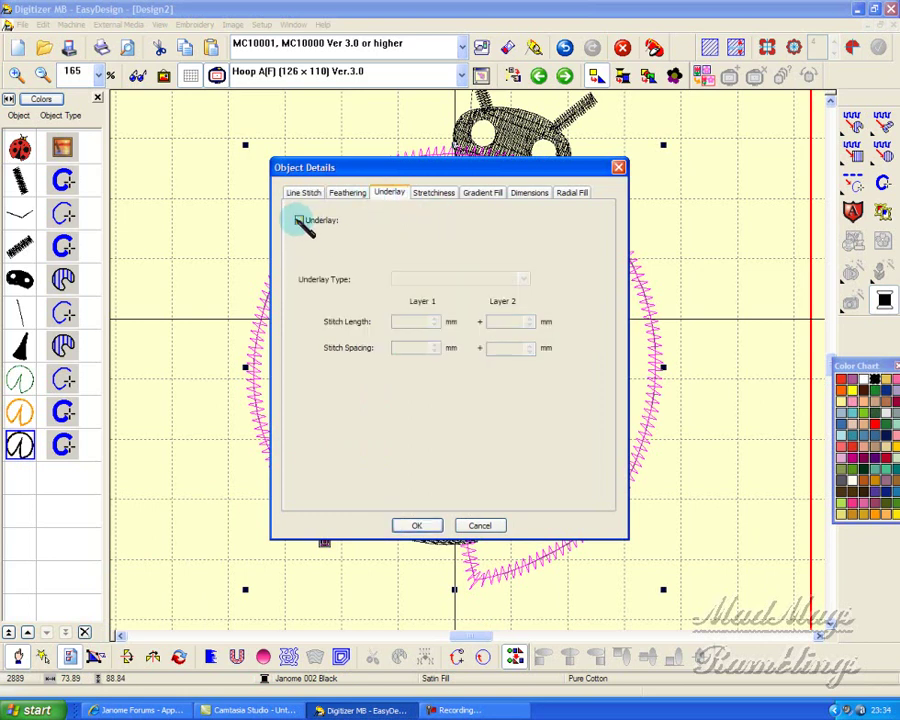
{"action": "left_click", "coordinate": [299, 220]}
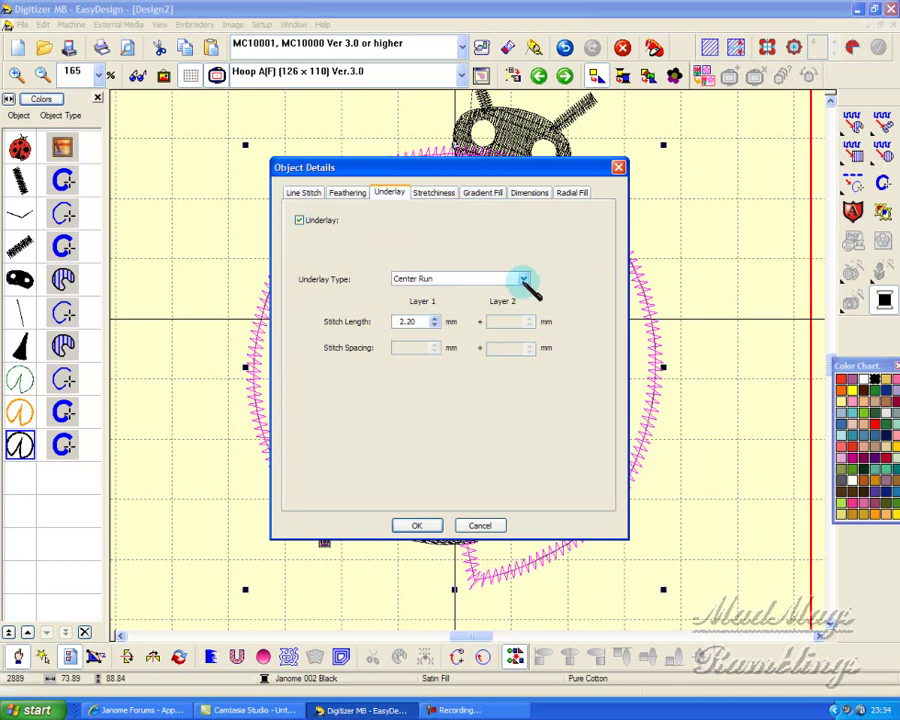
{"action": "left_click", "coordinate": [523, 278]}
{"action": "left_click", "coordinate": [460, 315]}
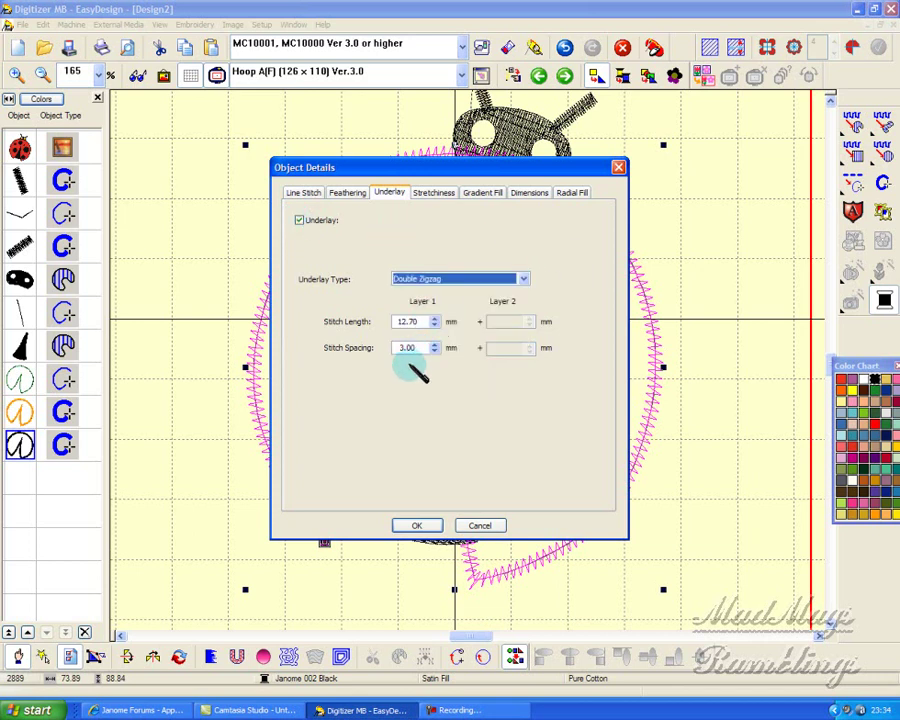
{"action": "key", "text": "Tab"}
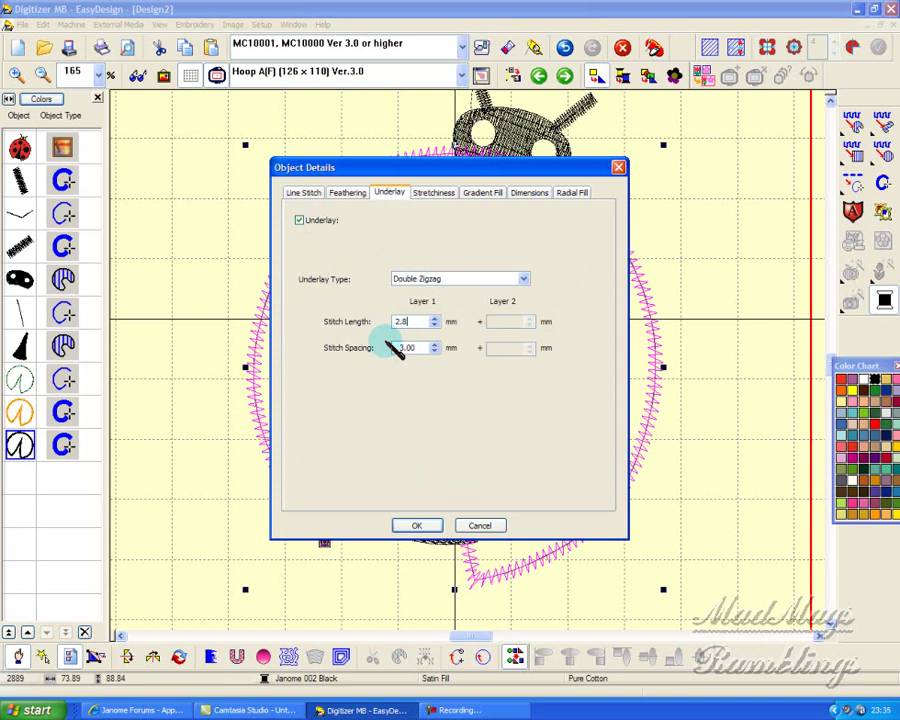
{"action": "left_click", "coordinate": [417, 525]}
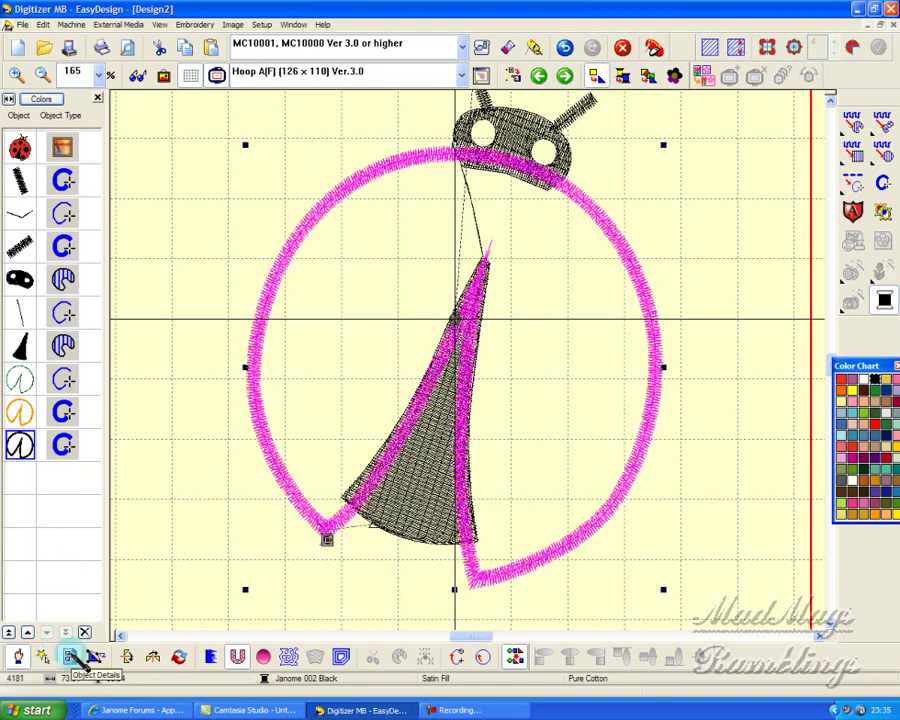
Widen the black satin outline to 3.5 mm and show the ladybug picture again
{"action": "left_click", "coordinate": [72, 658]}
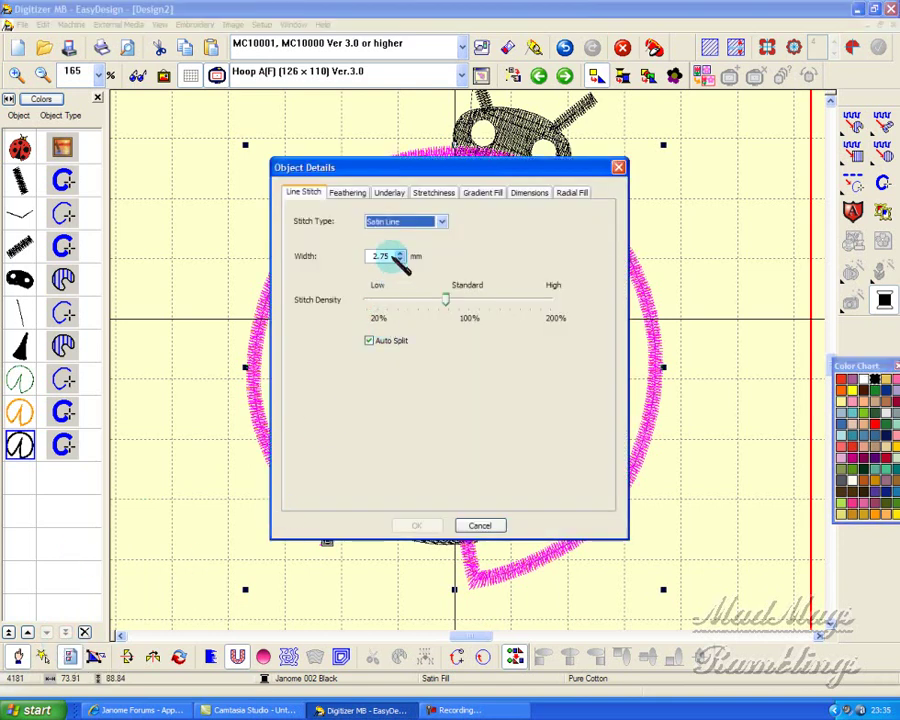
{"action": "double_click", "coordinate": [370, 257]}
{"action": "type", "text": "3"}
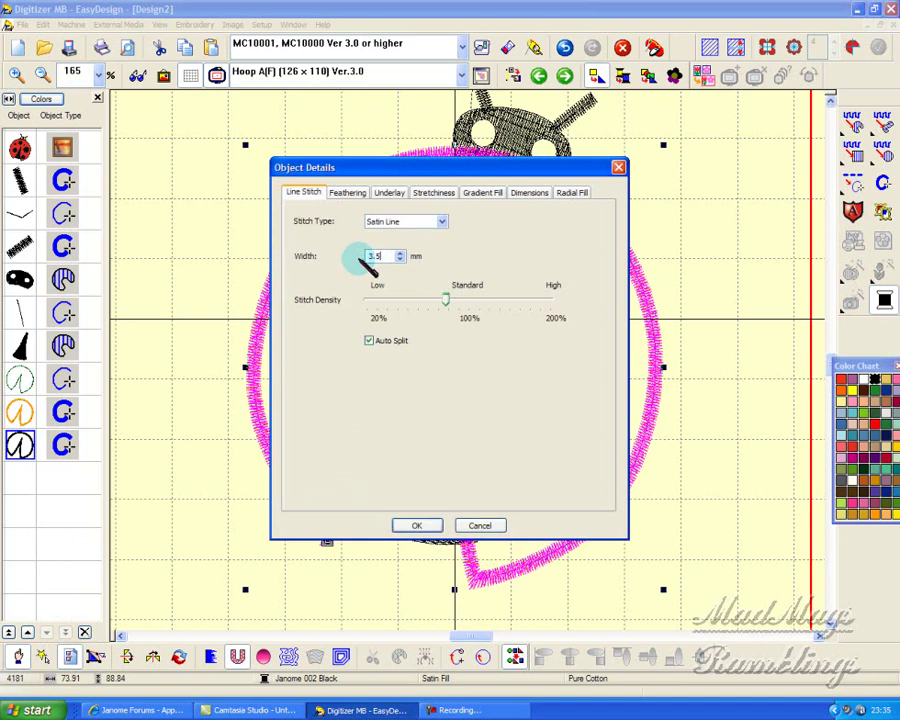
{"action": "type", "text": ".5"}
{"action": "key", "text": "Return"}
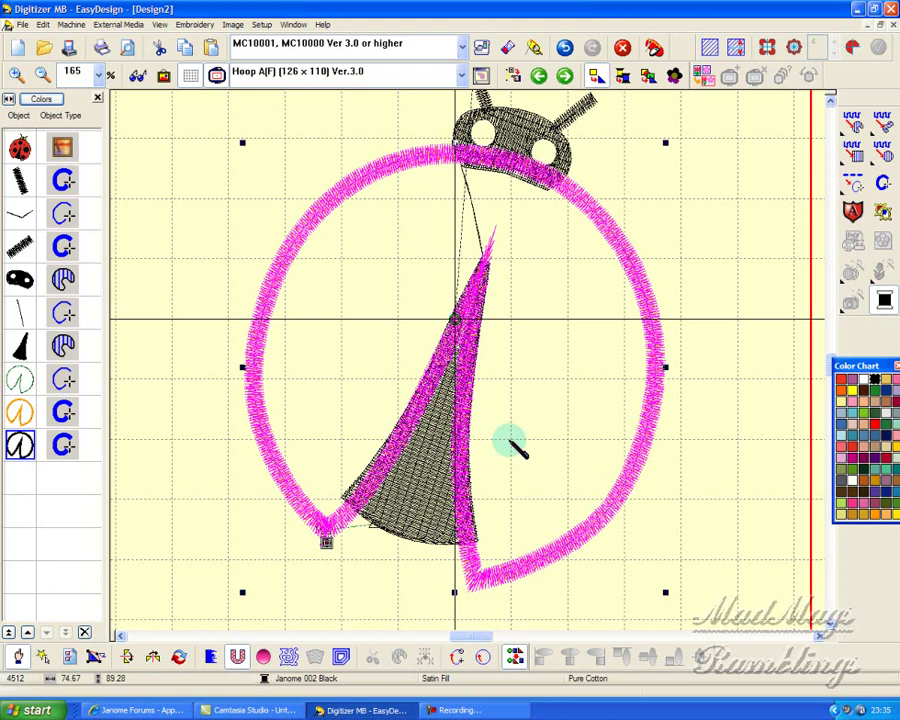
{"action": "left_click", "coordinate": [164, 76]}
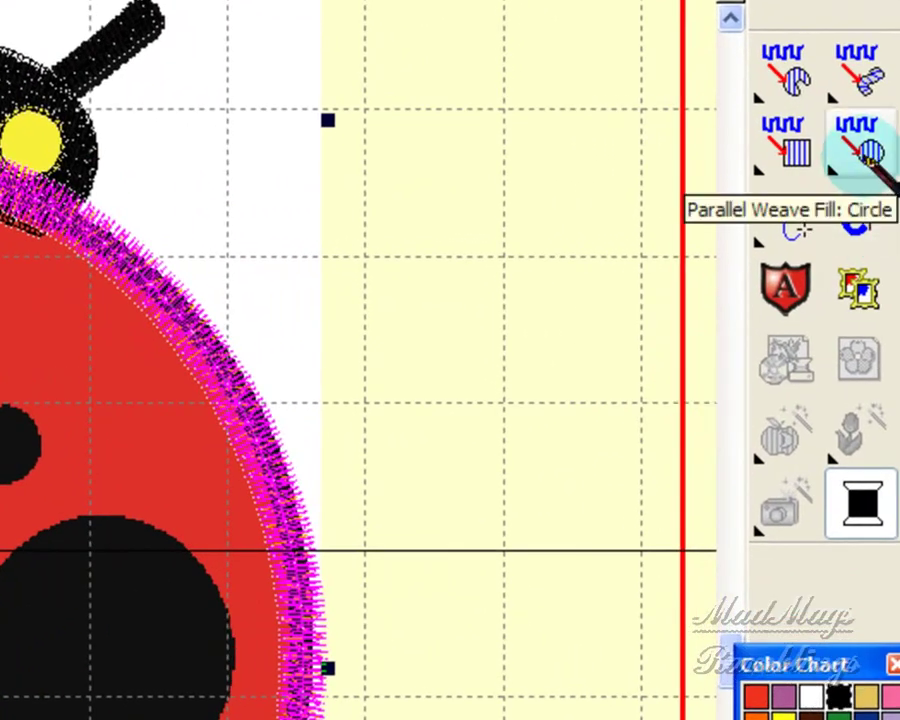
Stitch black weave-fill circles over the left, upper-left, upper, upper-right, right and bottom spots
{"action": "left_click", "coordinate": [874, 155]}
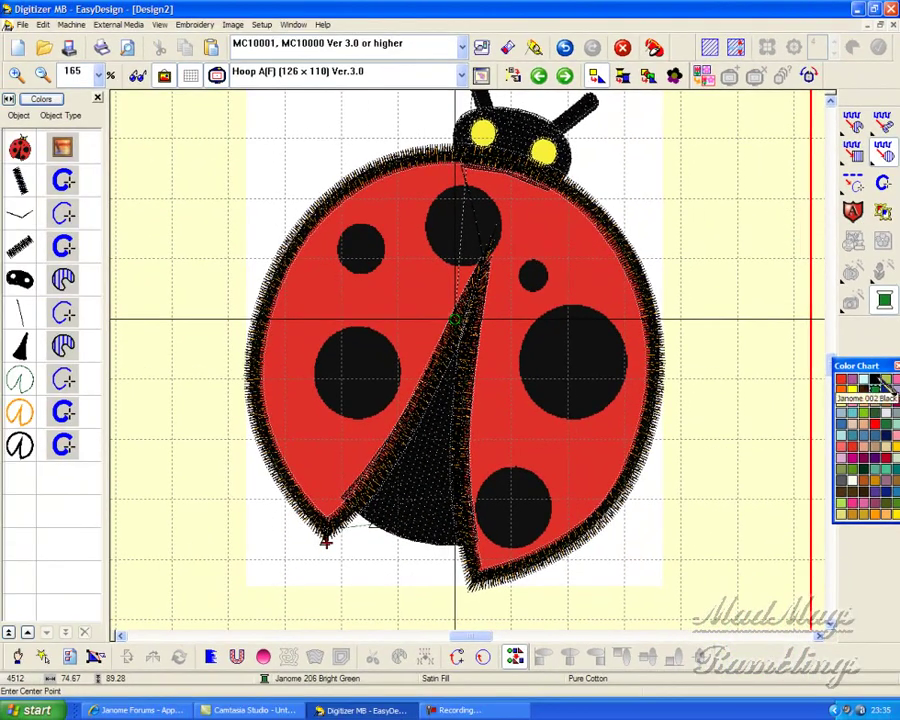
{"action": "left_click", "coordinate": [878, 381]}
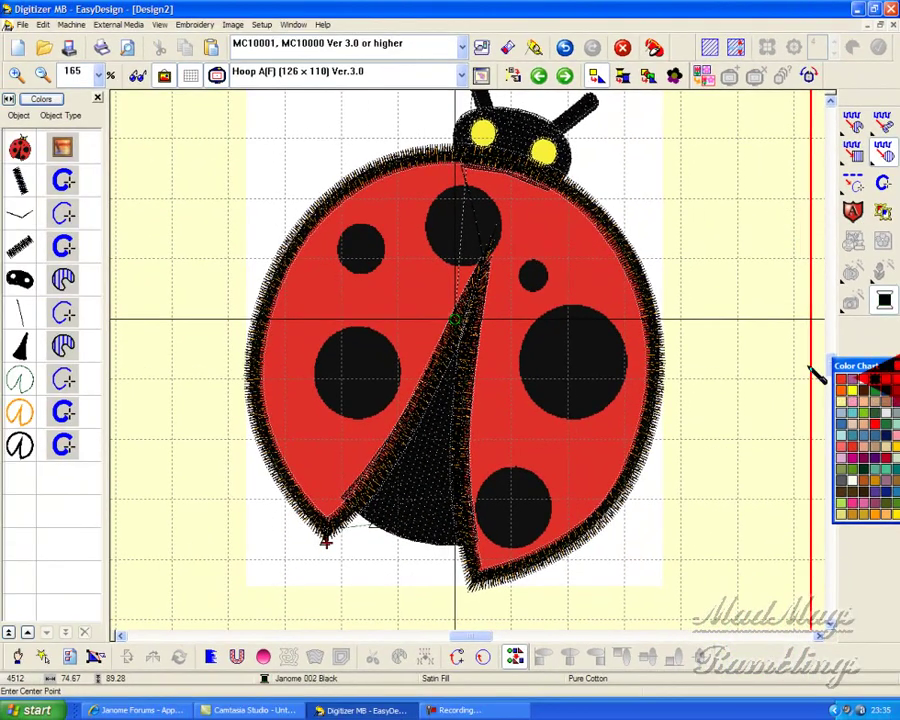
{"action": "left_click", "coordinate": [358, 373]}
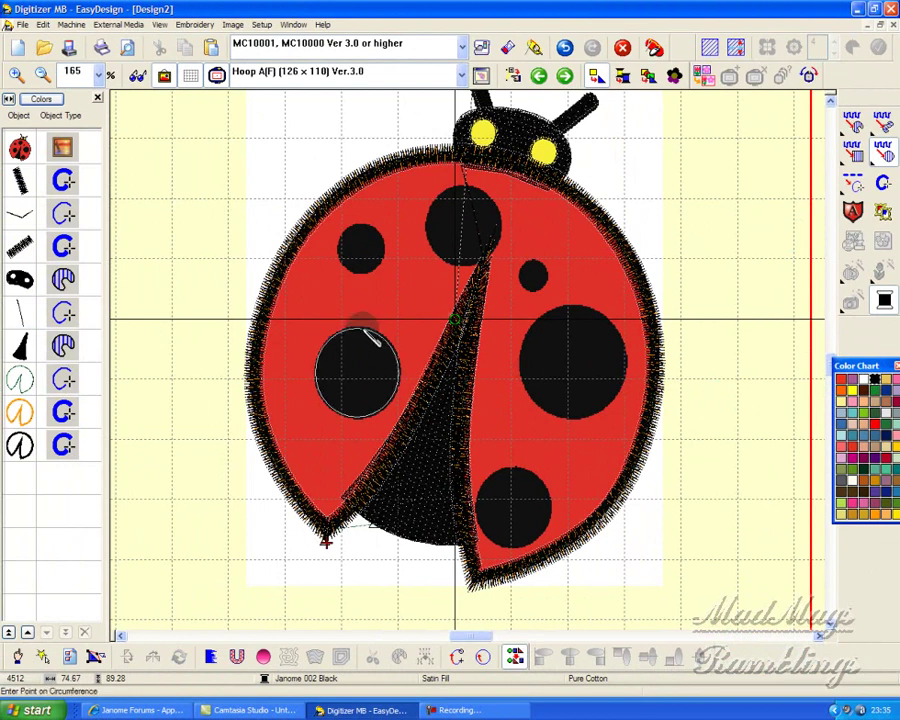
{"action": "left_click", "coordinate": [364, 327]}
{"action": "left_click", "coordinate": [360, 246]}
{"action": "left_click", "coordinate": [382, 237]}
{"action": "left_click", "coordinate": [433, 220]}
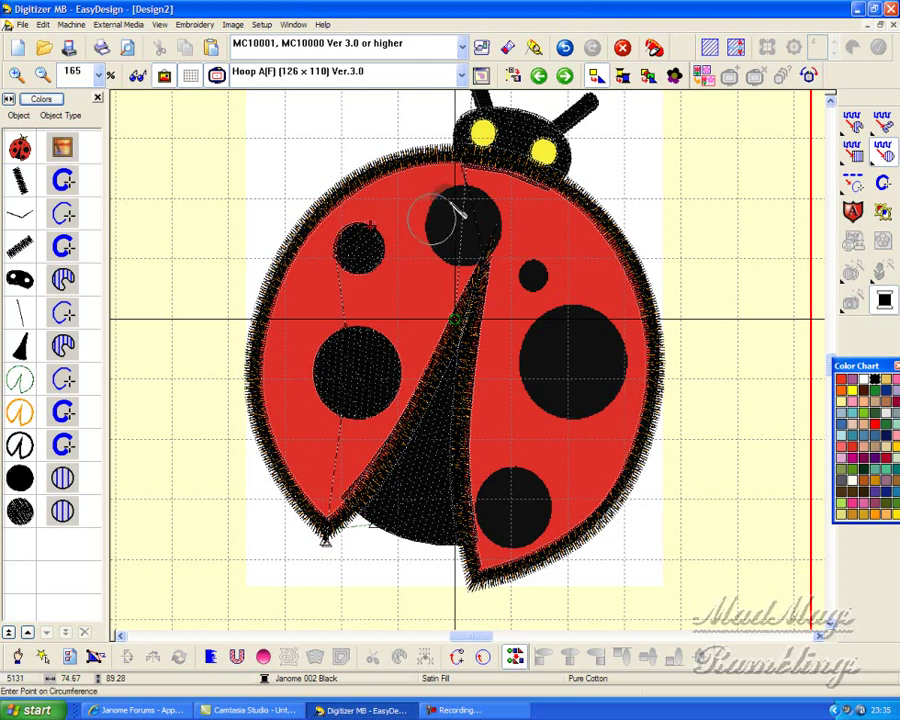
{"action": "left_click", "coordinate": [464, 196]}
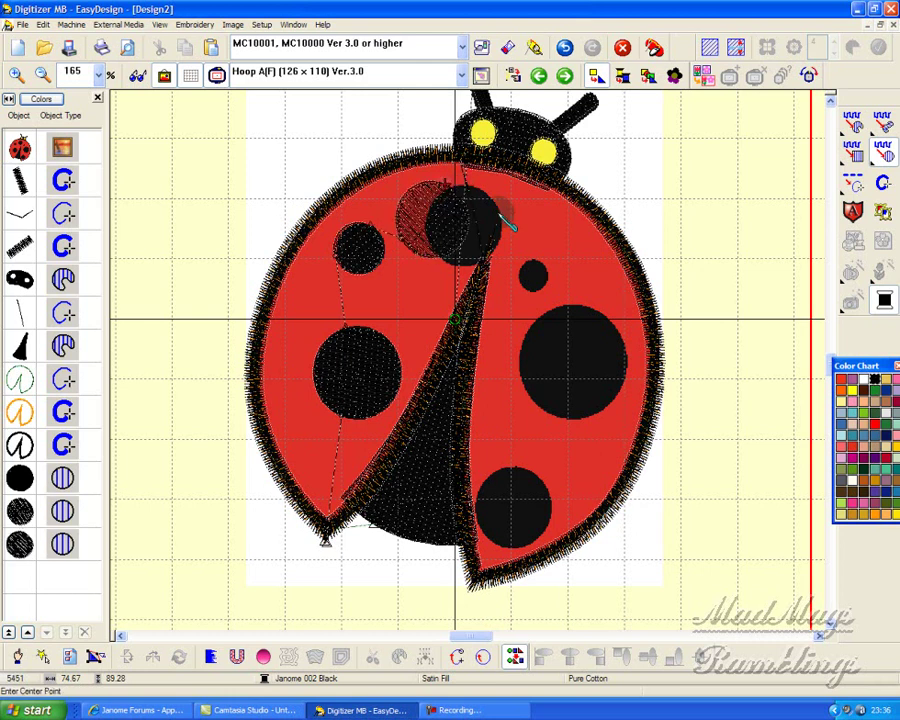
{"action": "left_click", "coordinate": [541, 269]}
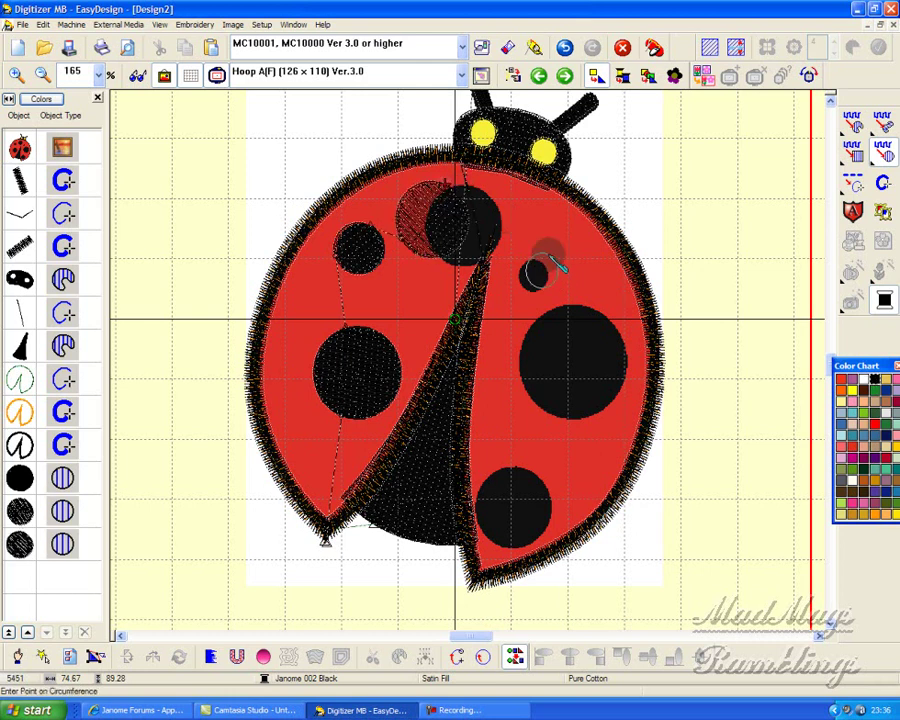
{"action": "left_click", "coordinate": [556, 244]}
{"action": "left_click", "coordinate": [575, 368]}
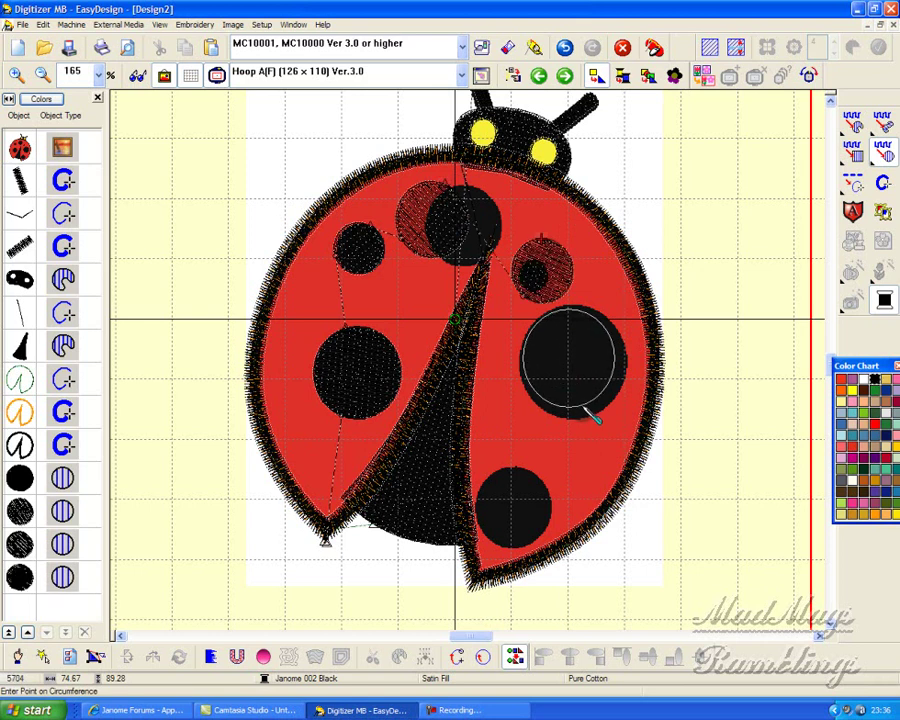
{"action": "left_click", "coordinate": [595, 412]}
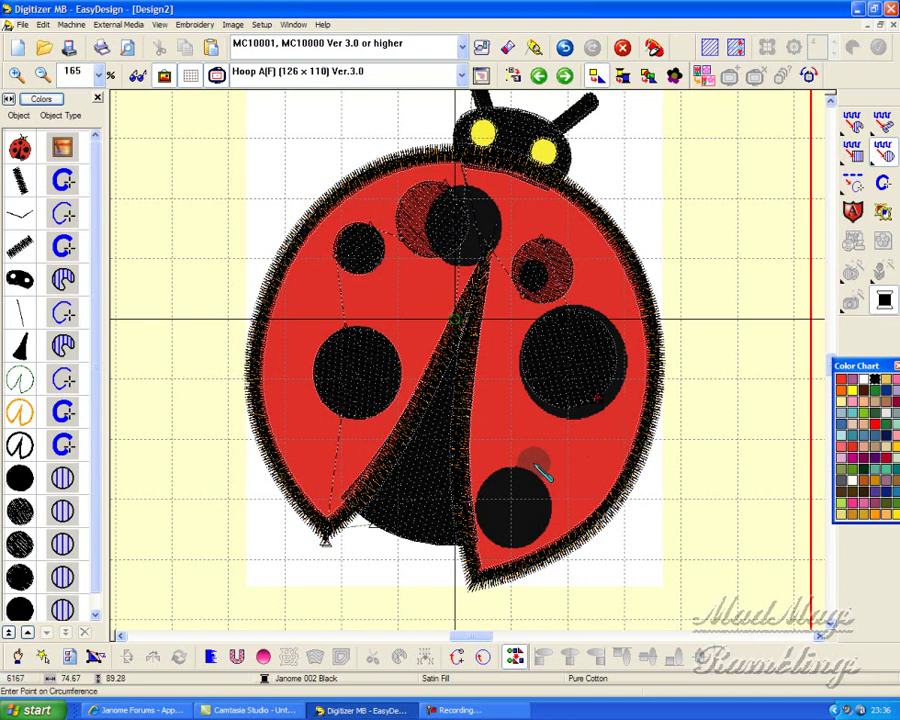
{"action": "left_click", "coordinate": [559, 494]}
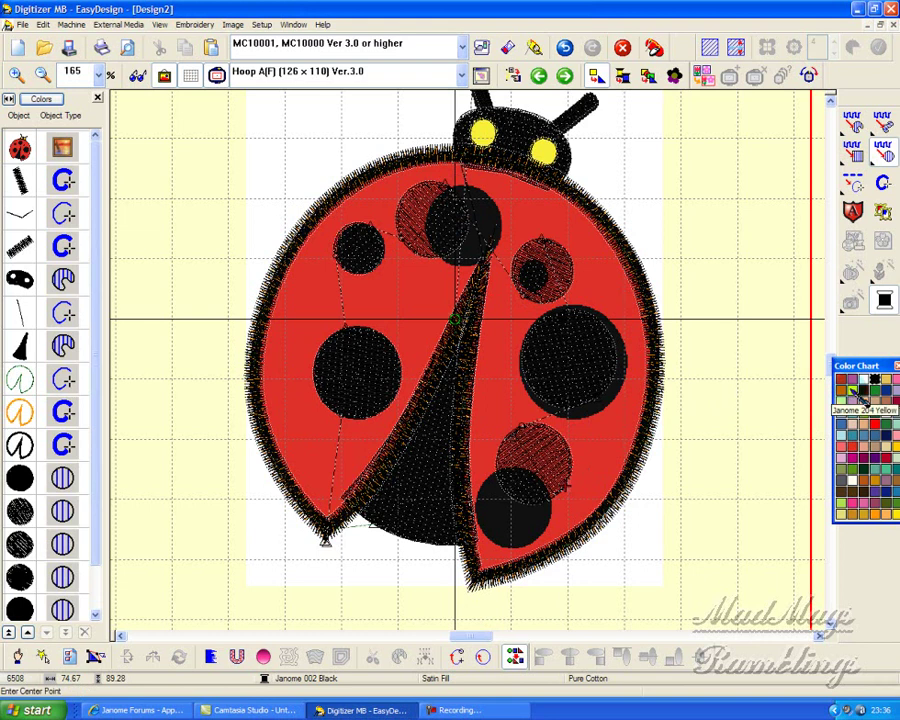
Switch to Janome 204 Yellow and add filled circles over the right and left eyes
{"action": "left_click", "coordinate": [851, 394]}
{"action": "left_click", "coordinate": [543, 150]}
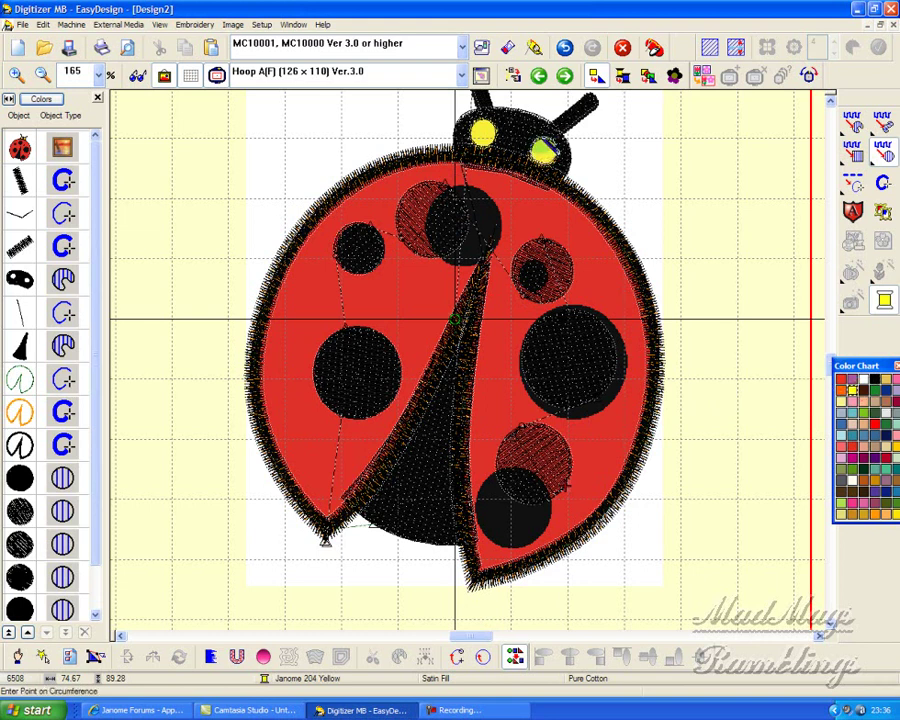
{"action": "left_click", "coordinate": [556, 146]}
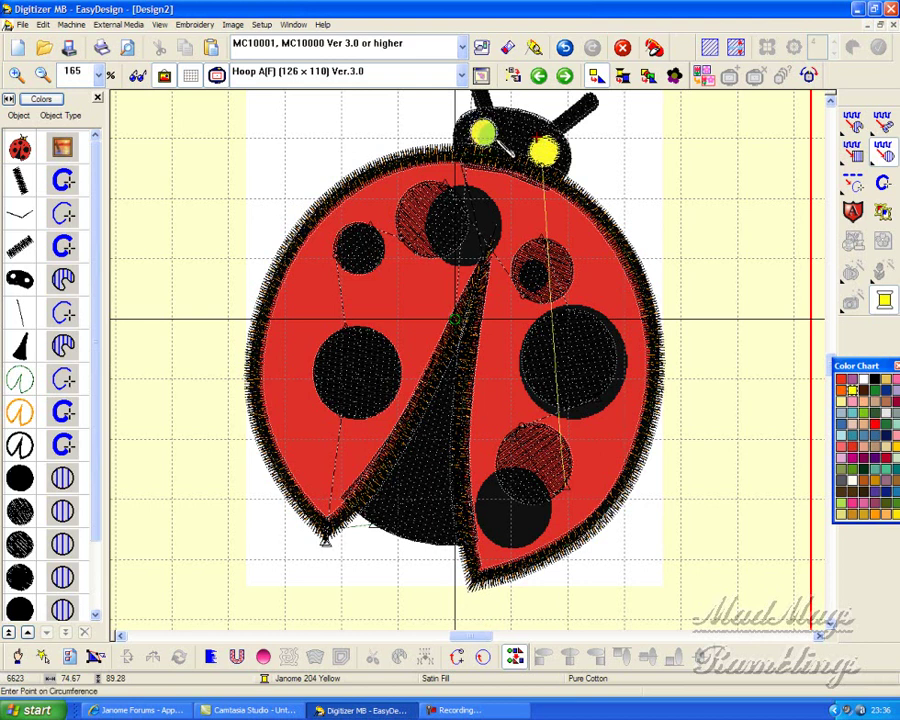
{"action": "left_click", "coordinate": [498, 142]}
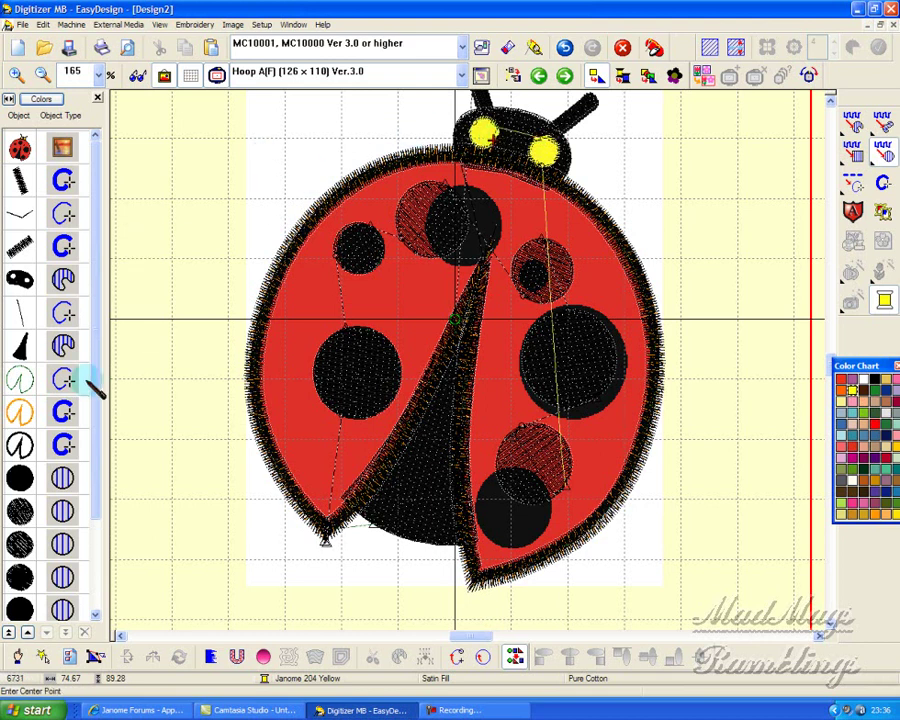
Select all spots and eyes and set their weave fill to 0.45 mm spacing and pattern 2
{"action": "left_click", "coordinate": [24, 479]}
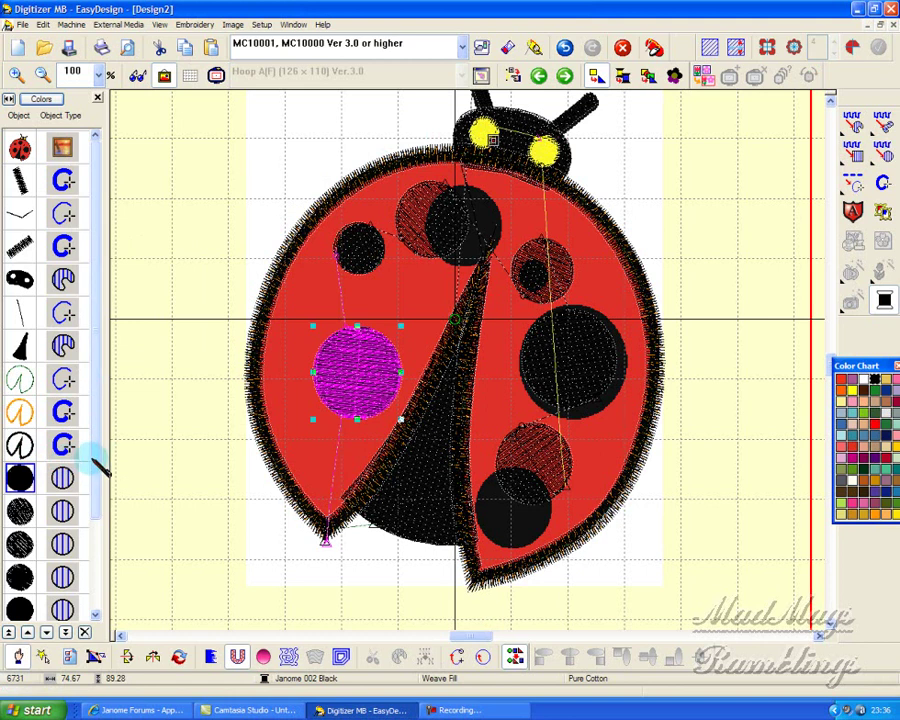
{"action": "left_click_drag", "start_coordinate": [94, 457], "coordinate": [94, 559]}
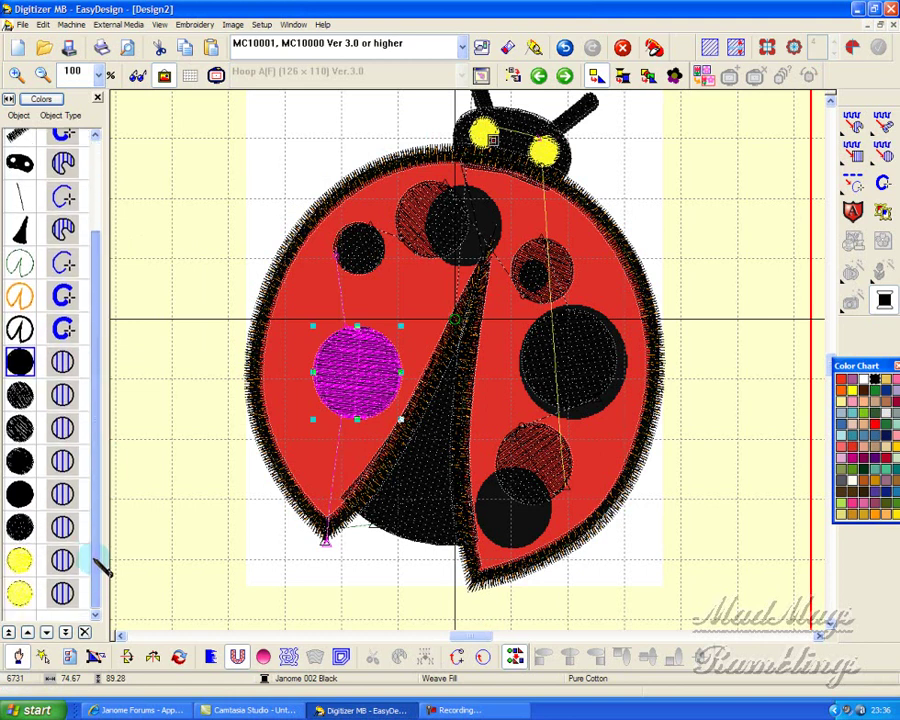
{"action": "left_click", "coordinate": [22, 593], "text": "shift"}
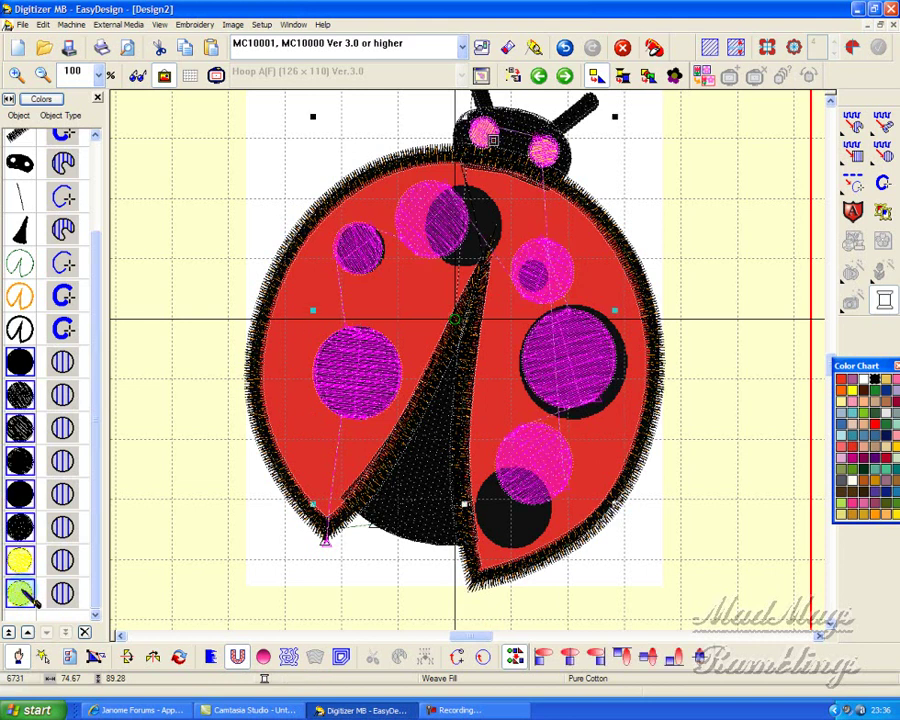
{"action": "left_click", "coordinate": [70, 656]}
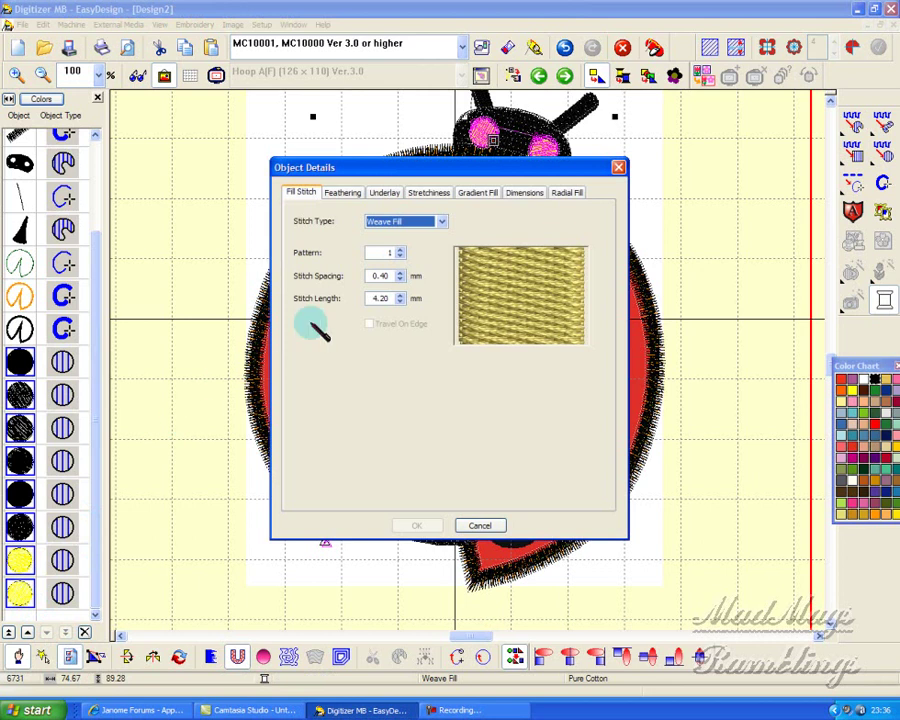
{"action": "left_click", "coordinate": [400, 272]}
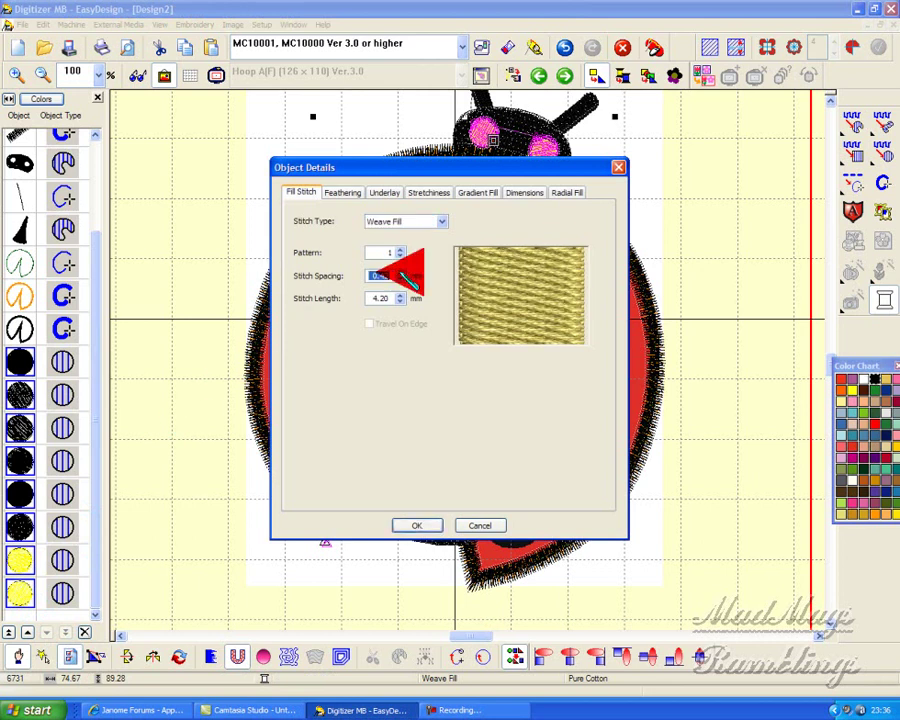
{"action": "left_click", "coordinate": [400, 272]}
{"action": "left_click", "coordinate": [400, 272]}
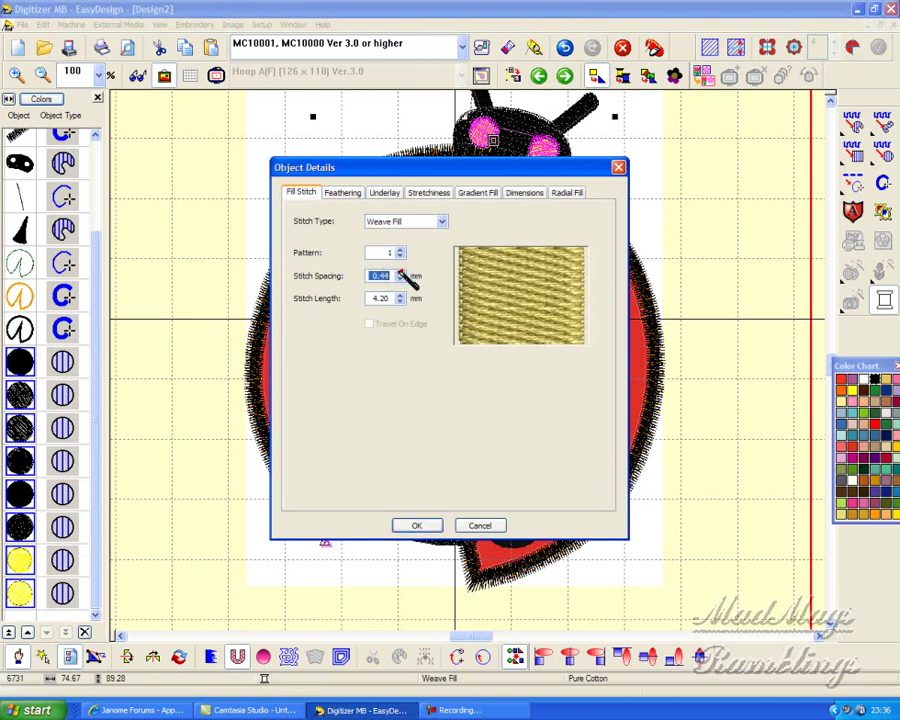
{"action": "left_click", "coordinate": [400, 272]}
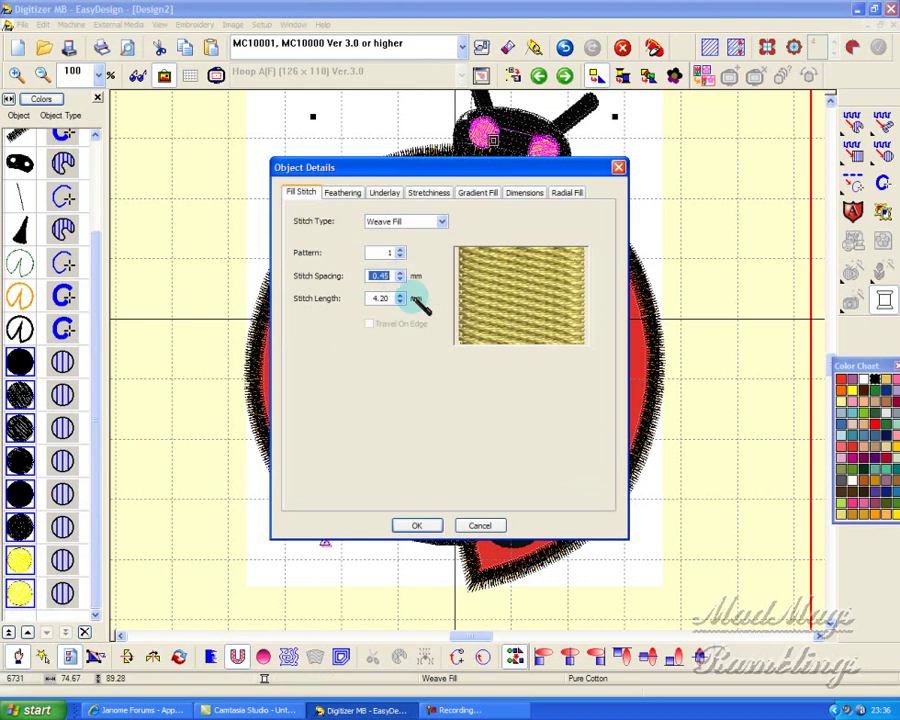
{"action": "left_click", "coordinate": [400, 250]}
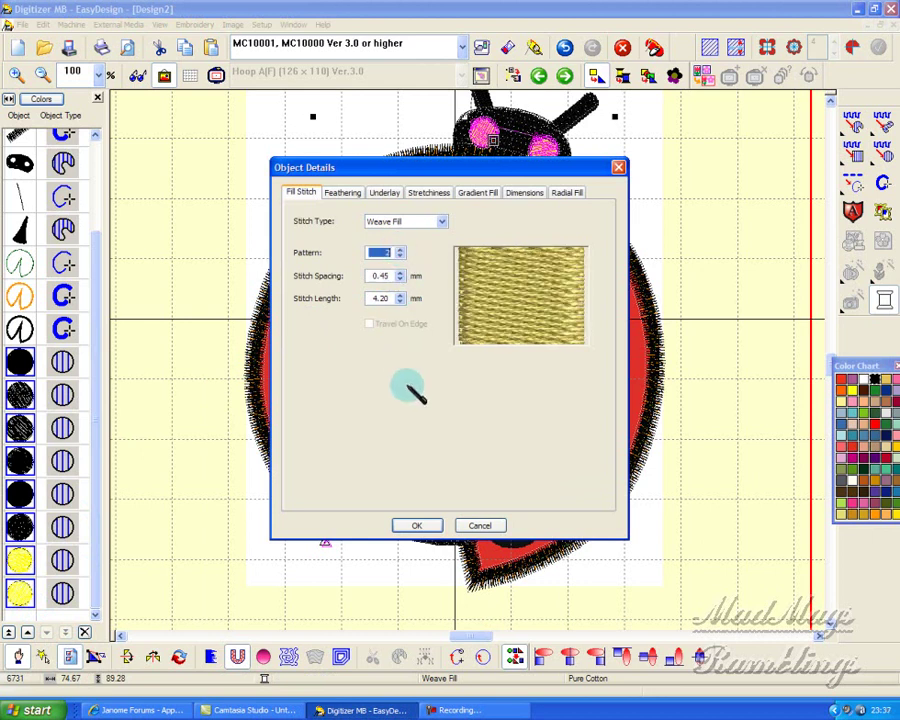
{"action": "left_click", "coordinate": [417, 527]}
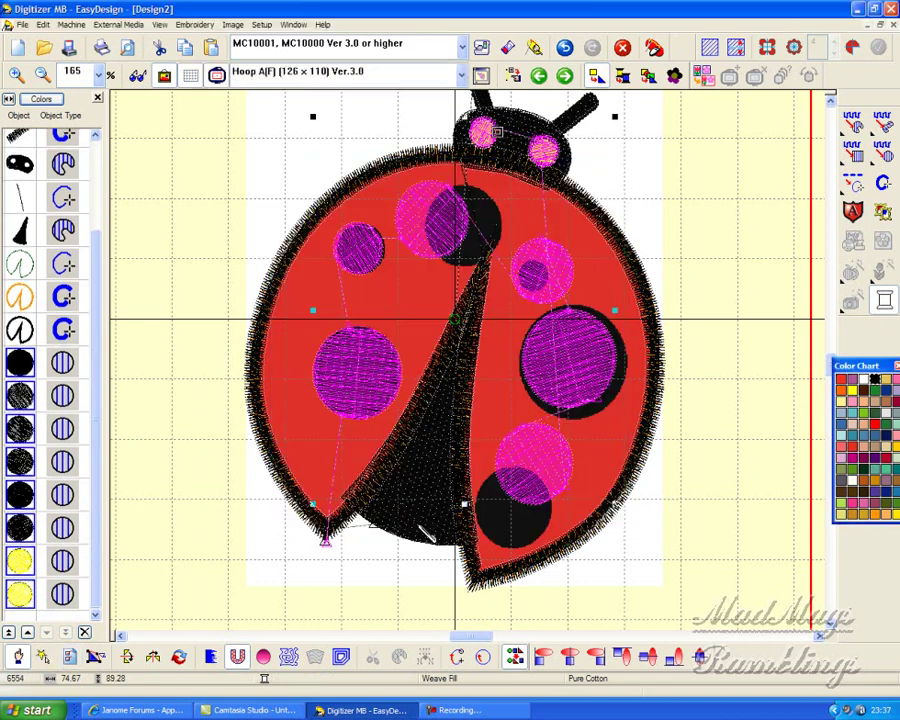
Hide the fabric display, show Design2 as plain stitches with connectors, and open Slow Redraw
{"action": "left_click", "coordinate": [707, 222]}
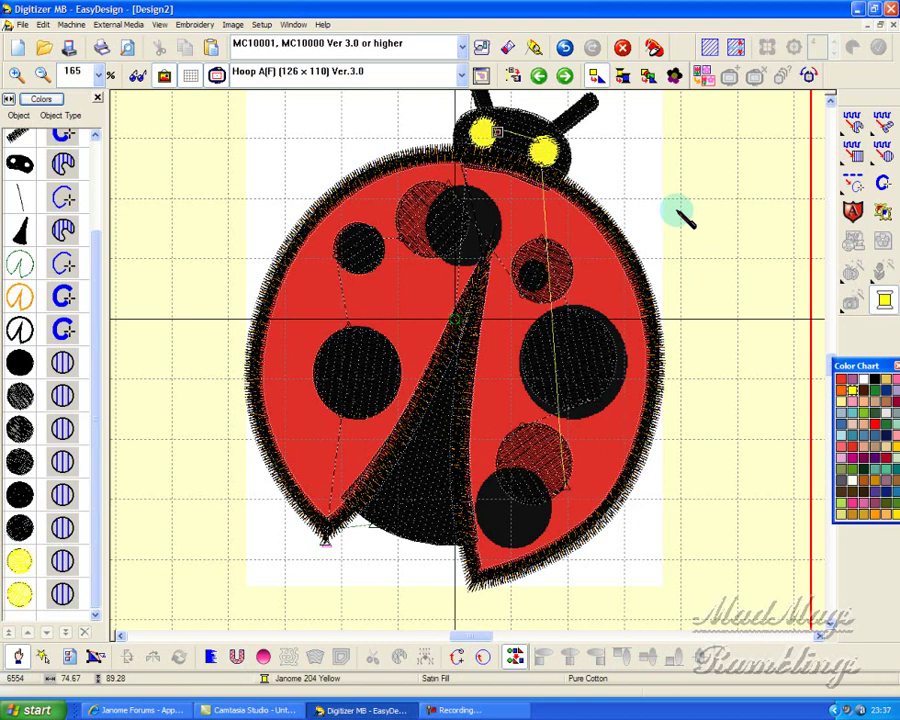
{"action": "left_click", "coordinate": [138, 75]}
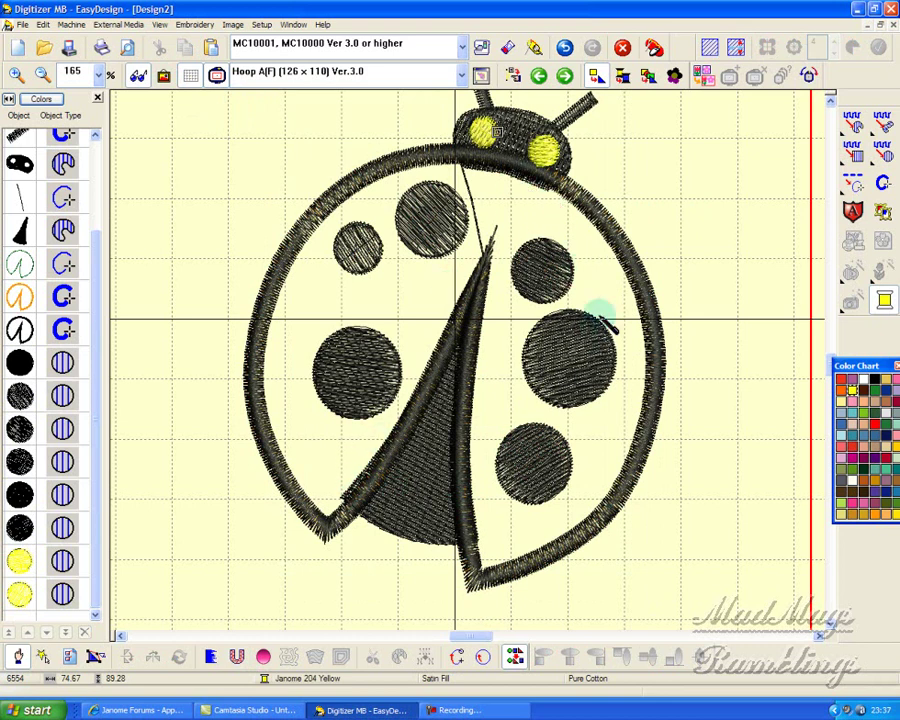
{"action": "left_click", "coordinate": [622, 75]}
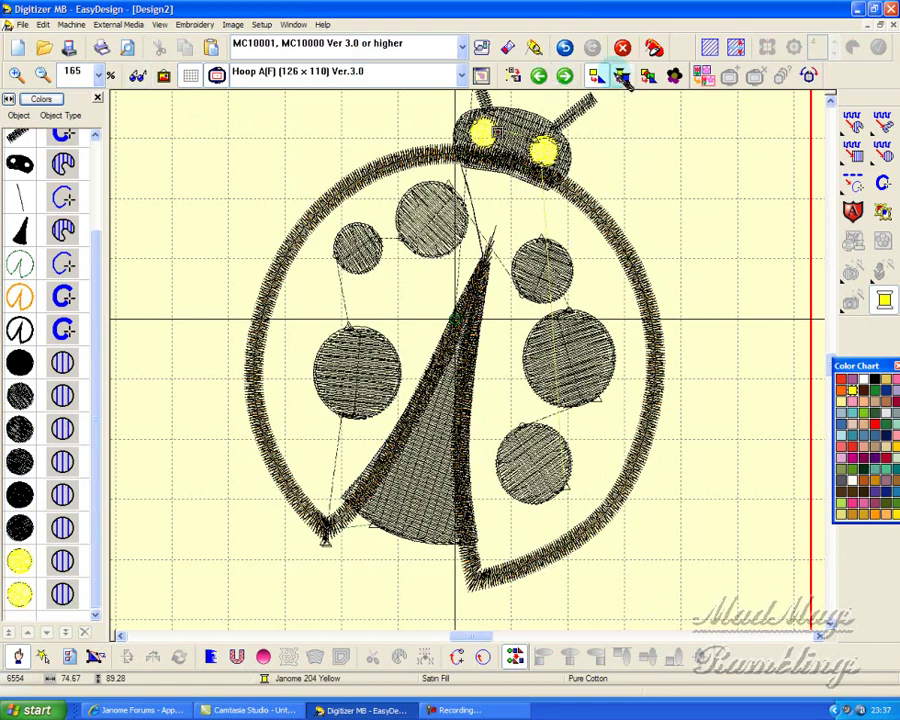
{"action": "left_click", "coordinate": [676, 77]}
Set redraw speed to 80 stitches per second and play all 6554 stitches
{"action": "left_click_drag", "start_coordinate": [767, 136], "coordinate": [737, 140]}
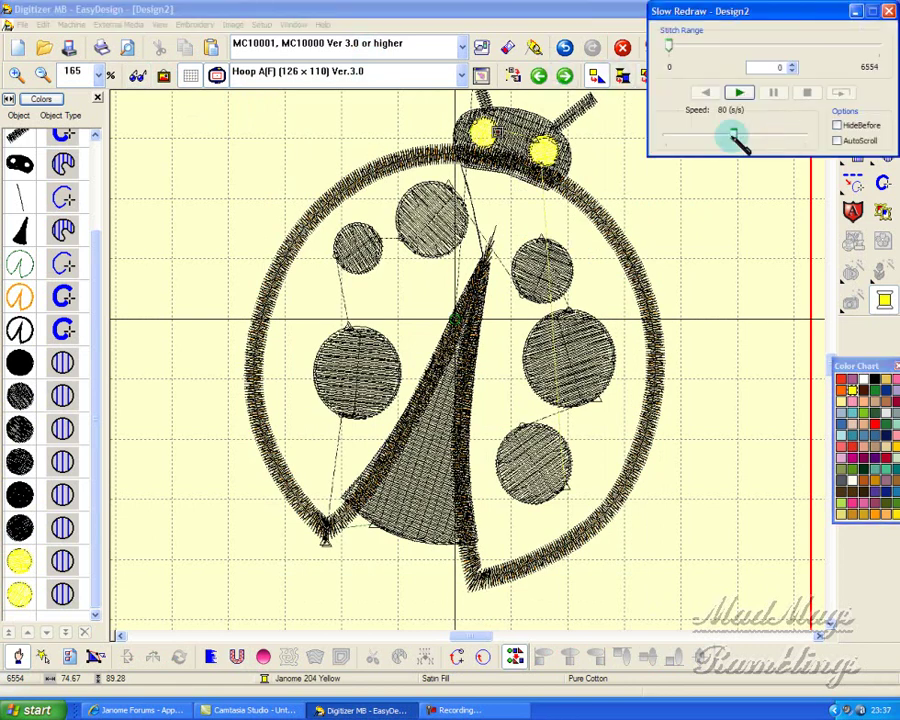
{"action": "left_click", "coordinate": [740, 92]}
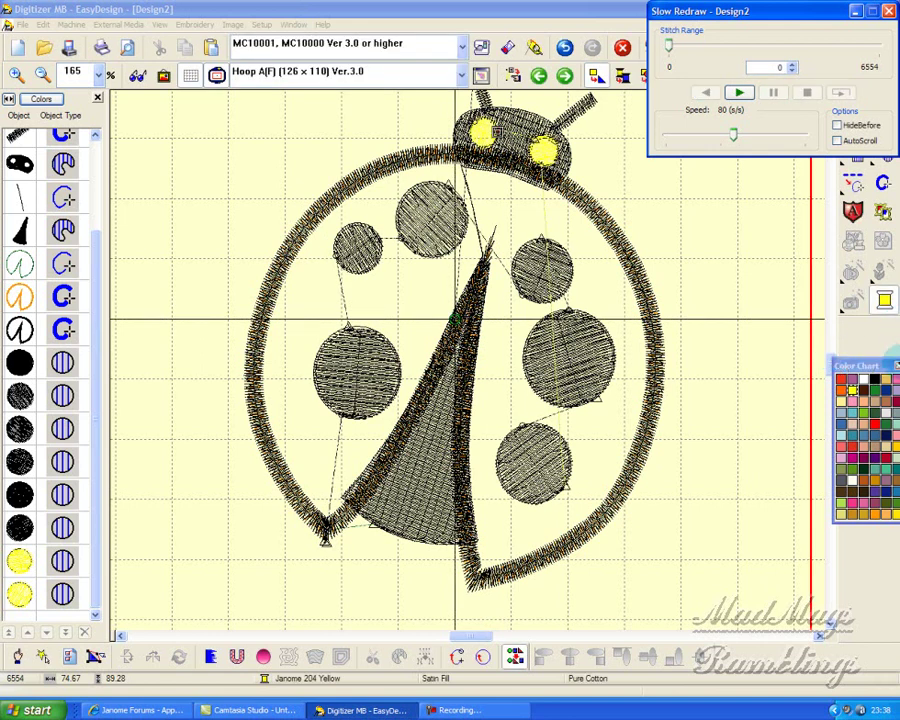
{"action": "left_click", "coordinate": [889, 12]}
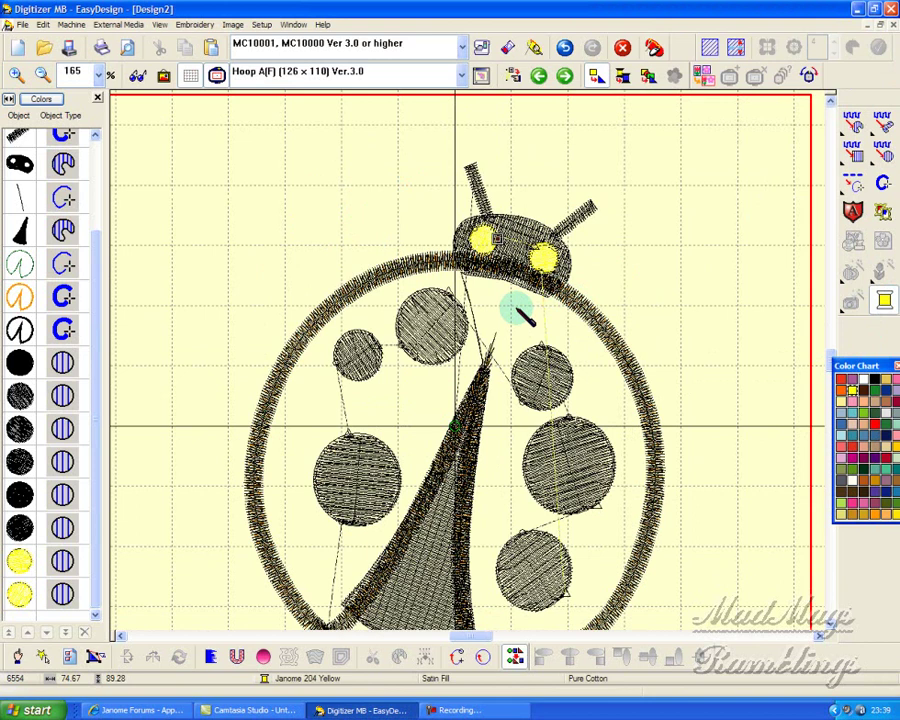
{"action": "left_click", "coordinate": [44, 47]}
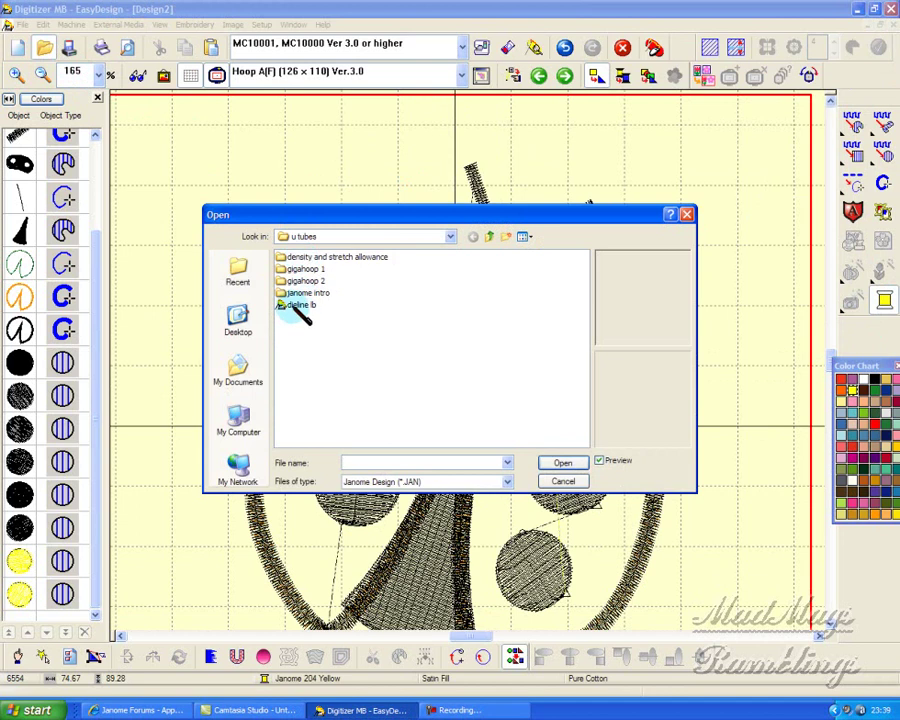
{"action": "left_click", "coordinate": [300, 306]}
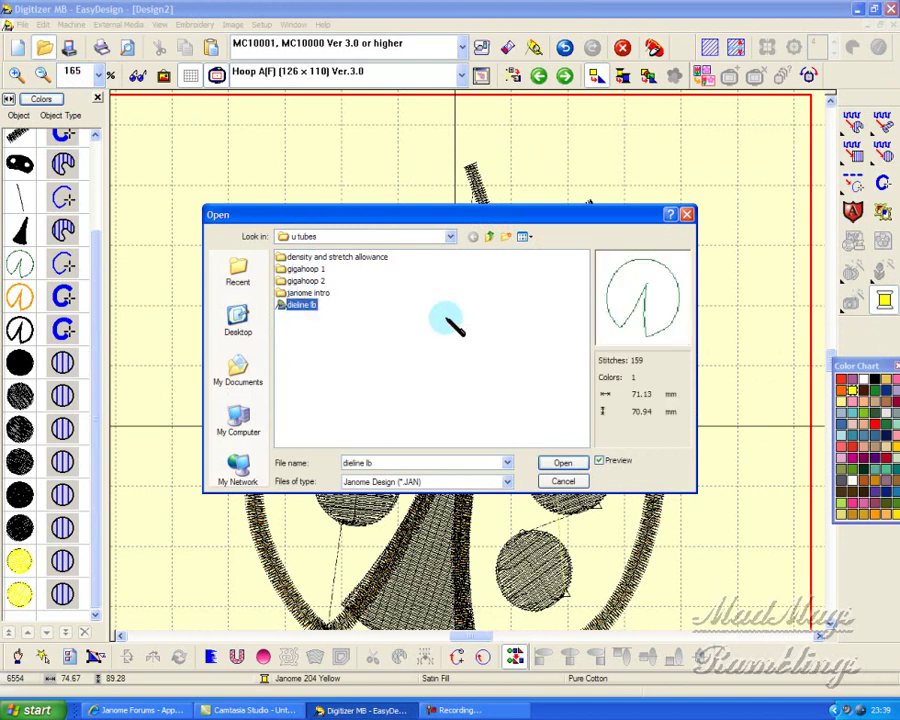
{"action": "left_click", "coordinate": [566, 482]}
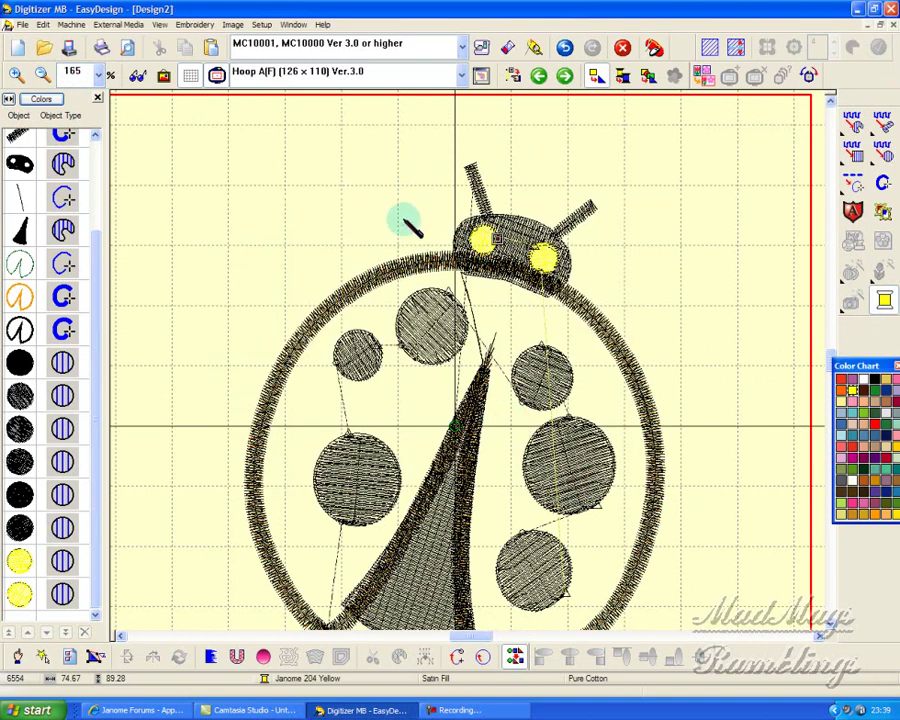
Insert the dieline lb design from the u tubes folder around the ladybug's body
{"action": "left_click", "coordinate": [196, 24]}
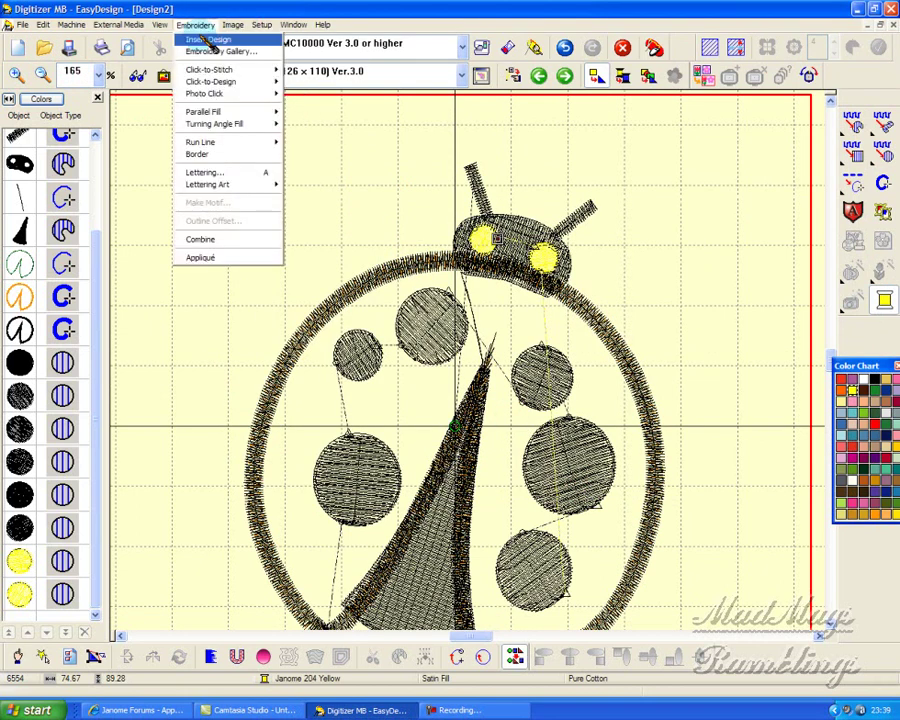
{"action": "left_click", "coordinate": [205, 38]}
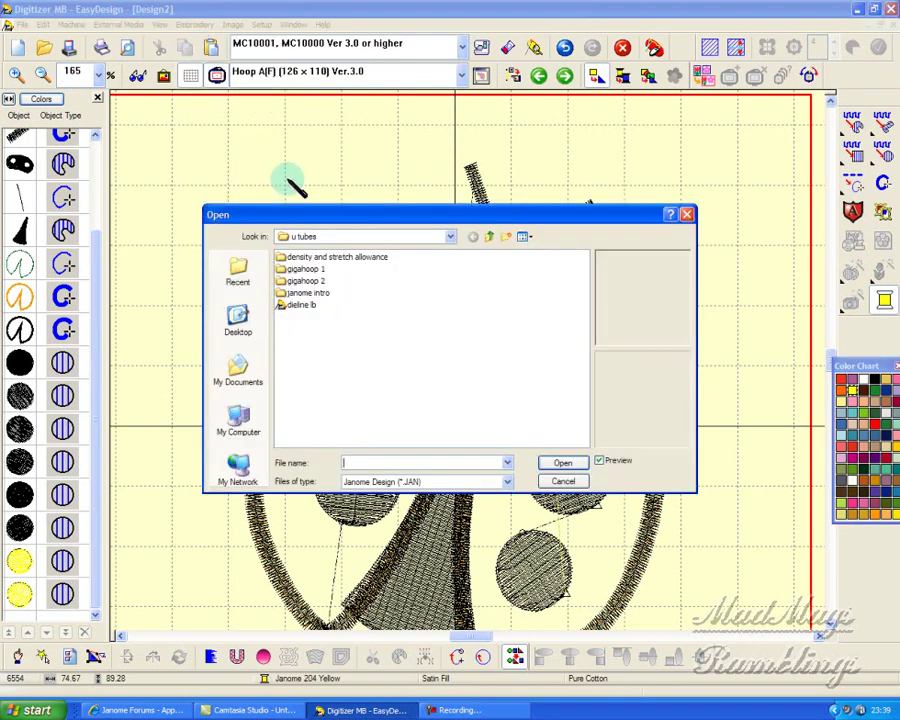
{"action": "left_click", "coordinate": [300, 305]}
{"action": "left_click", "coordinate": [562, 462]}
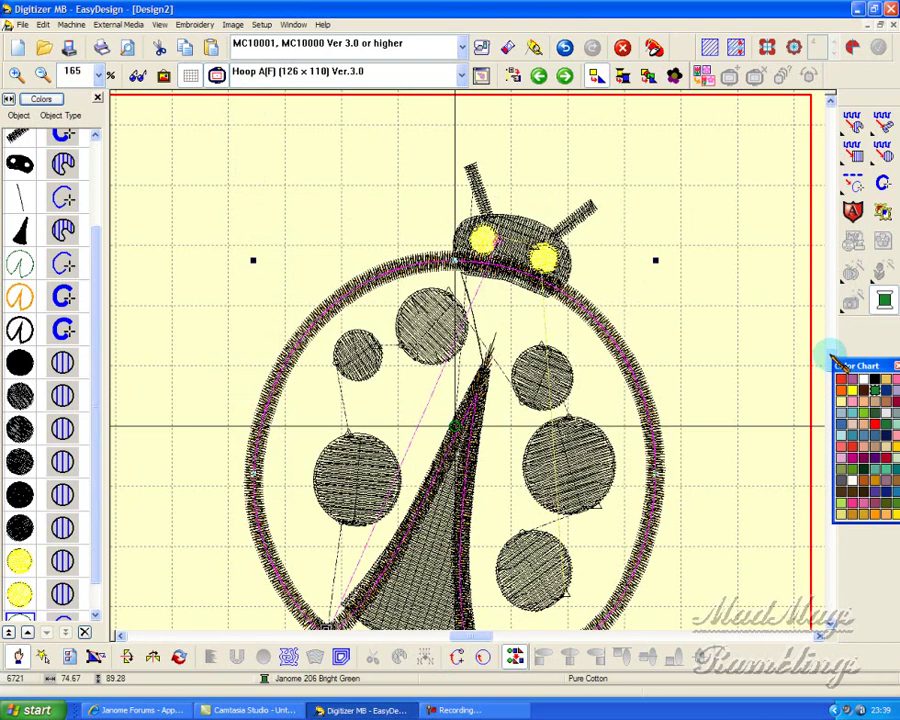
{"action": "scroll", "coordinate": [833, 357], "scroll_direction": "down", "scroll_amount": 3}
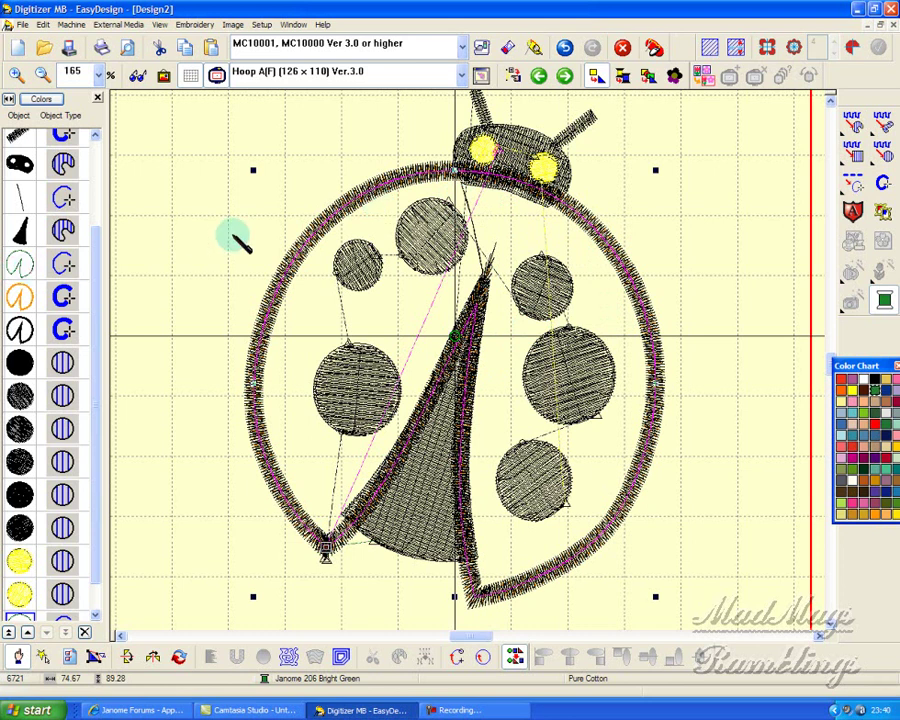
{"action": "left_click", "coordinate": [24, 264]}
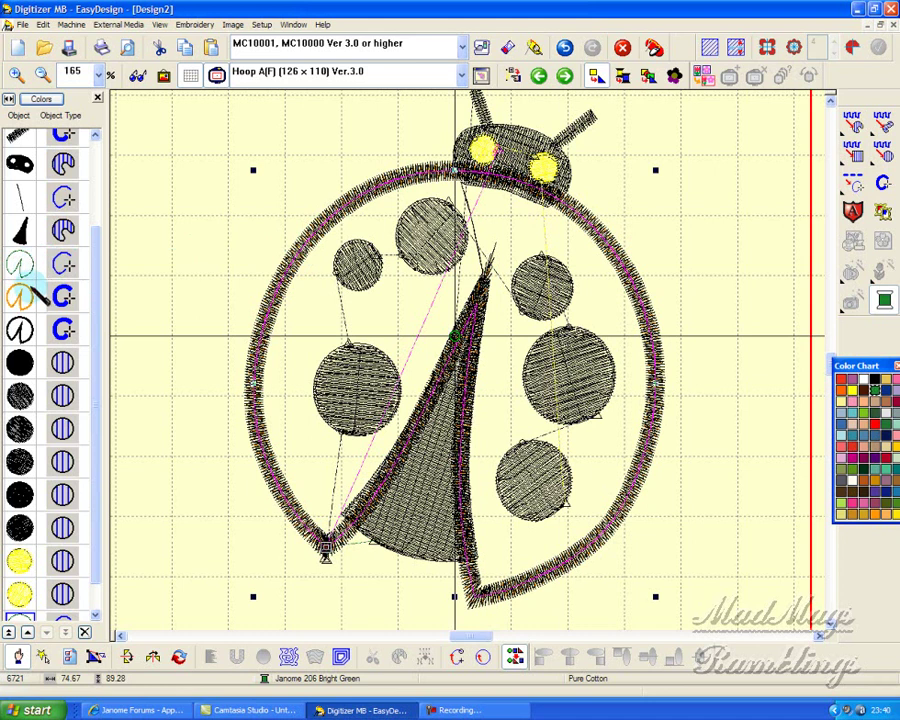